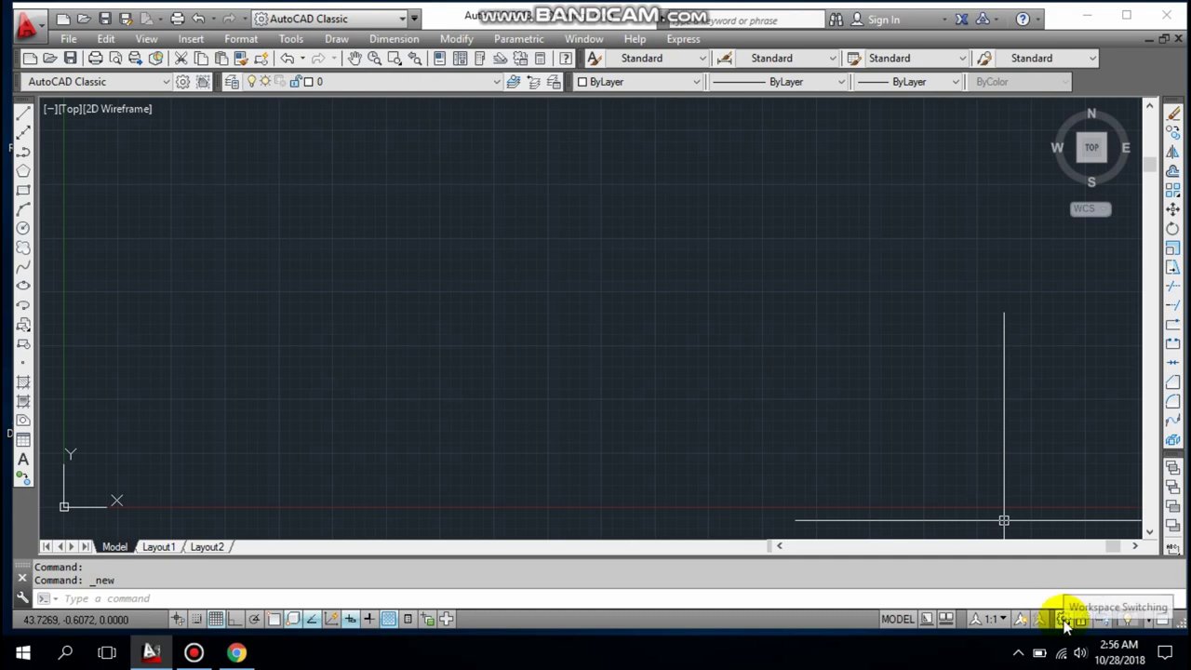
- Reapply the AutoCAD Classic workspace and close the Tool Palettes window
click(1064, 622)
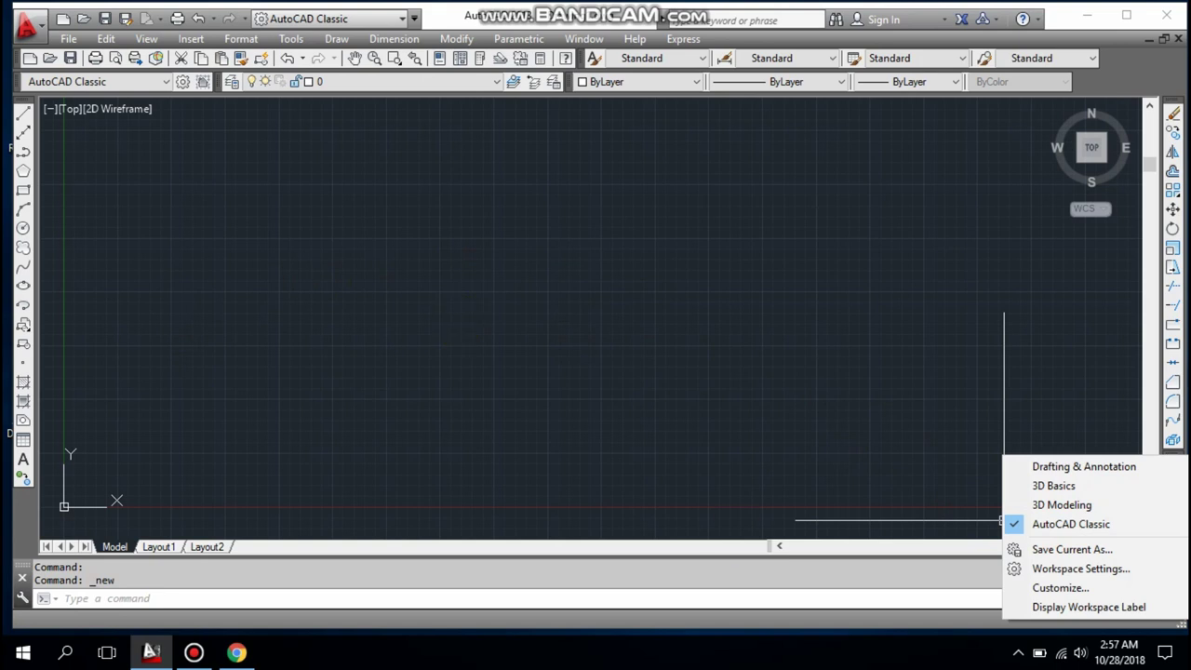
click(1080, 524)
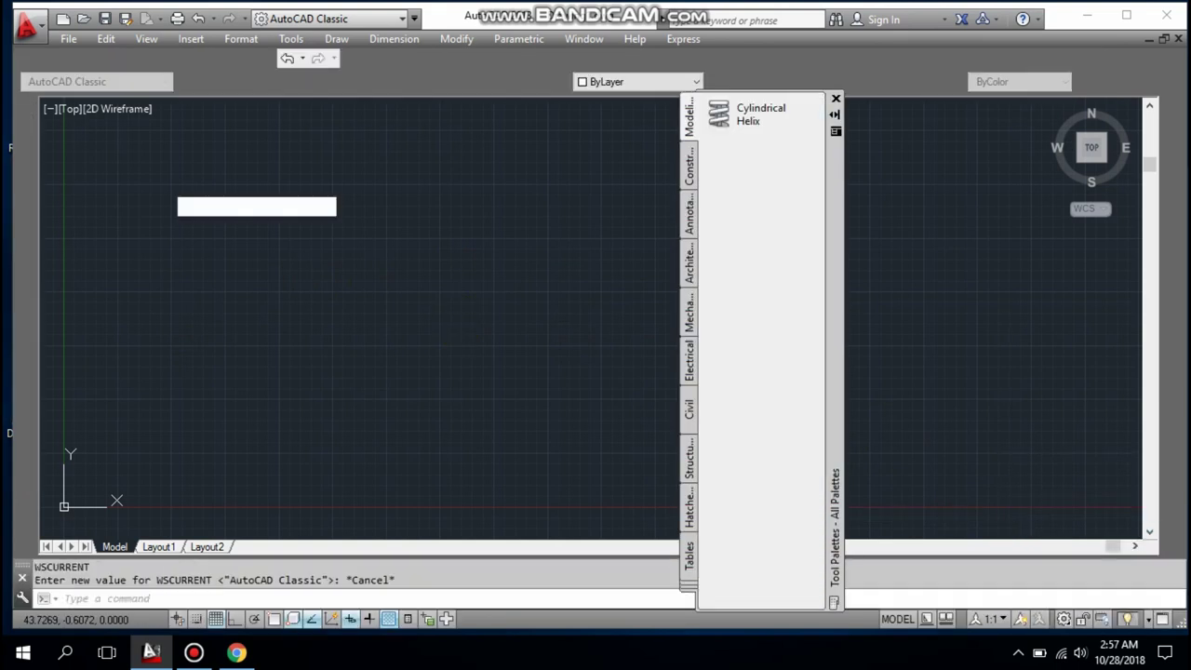
click(836, 98)
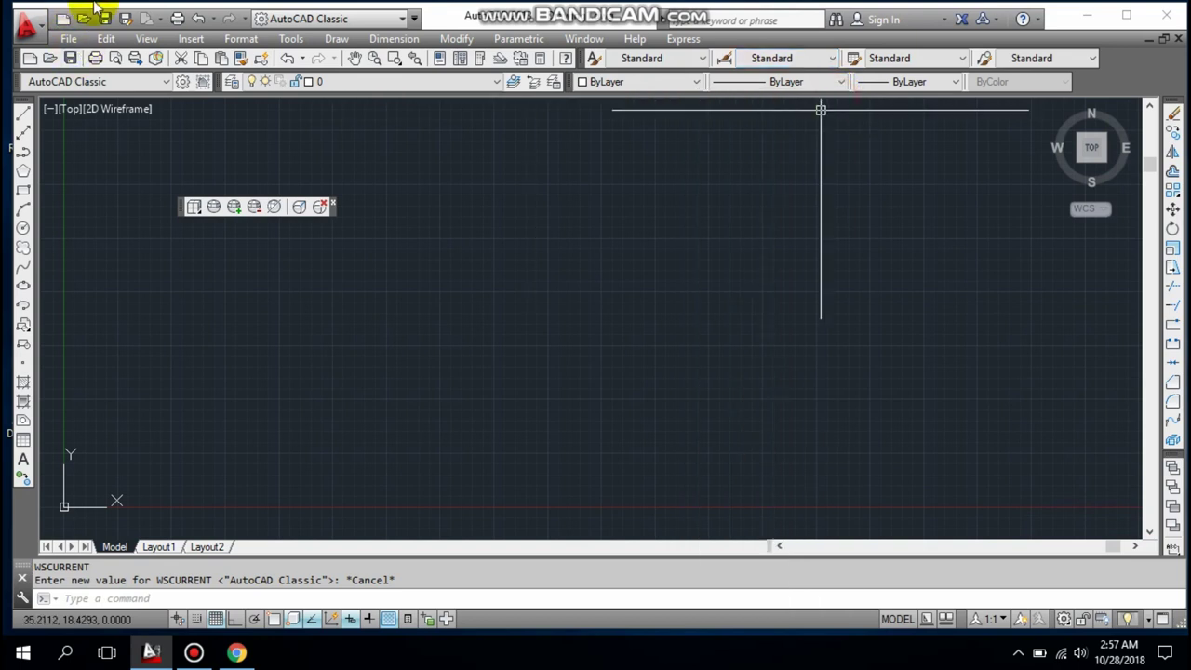
click(317, 18)
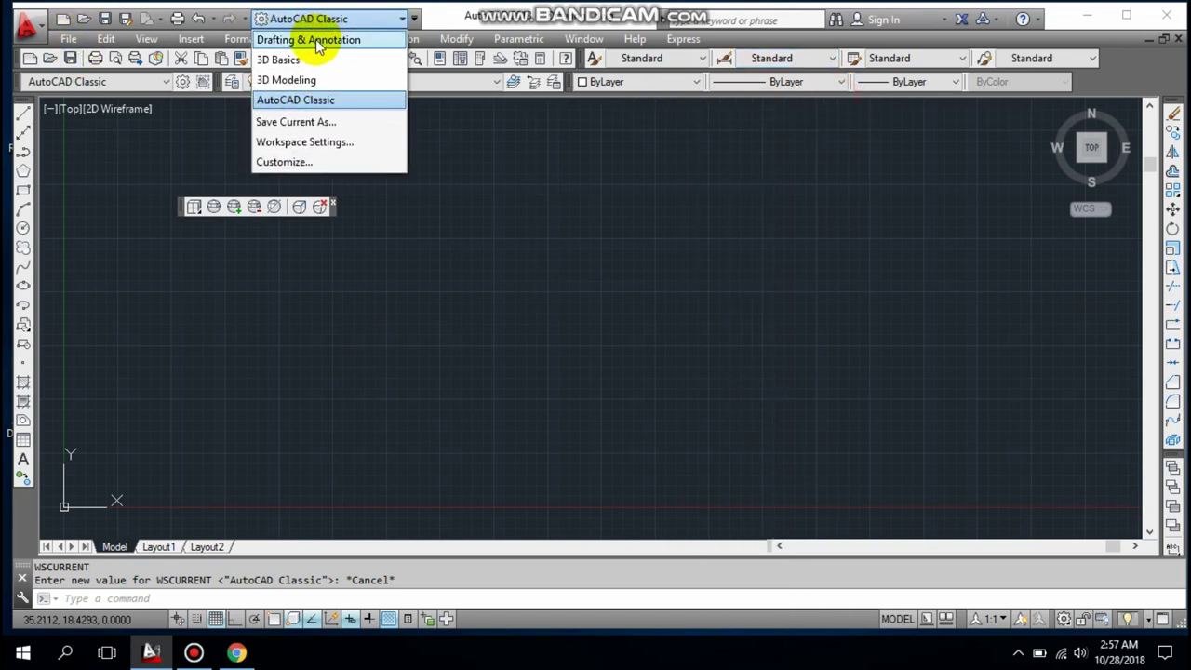
- Switch through the Drafting & Annotation and 3D Basics workspaces, ending in 3D Modeling
click(316, 42)
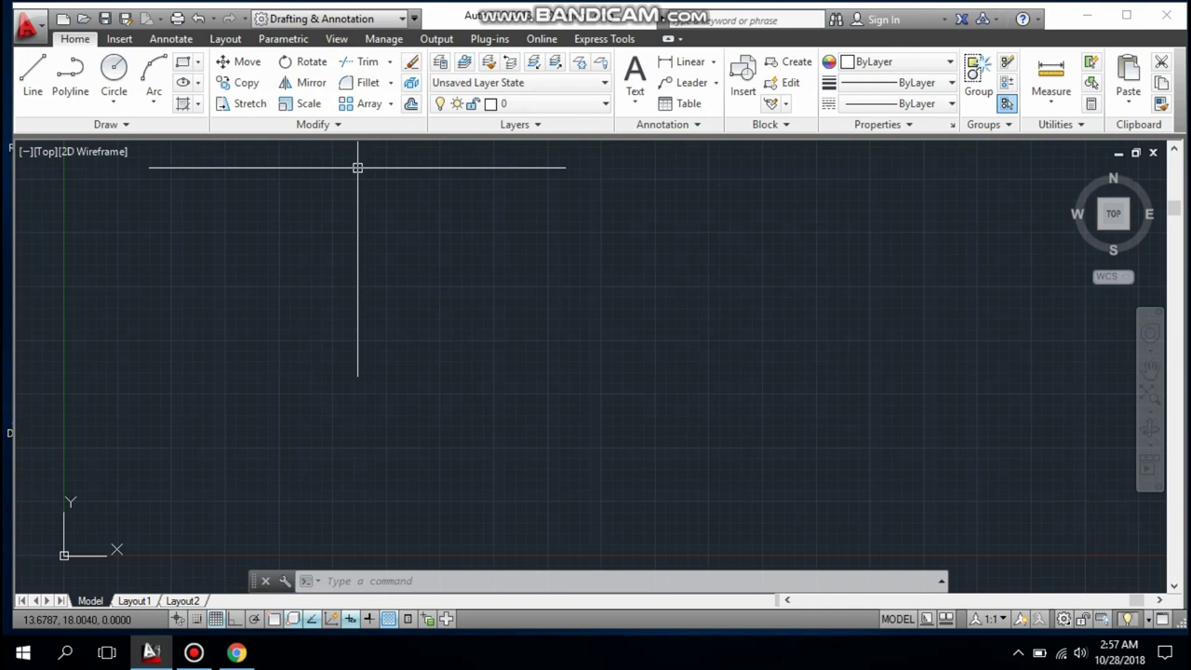
click(346, 19)
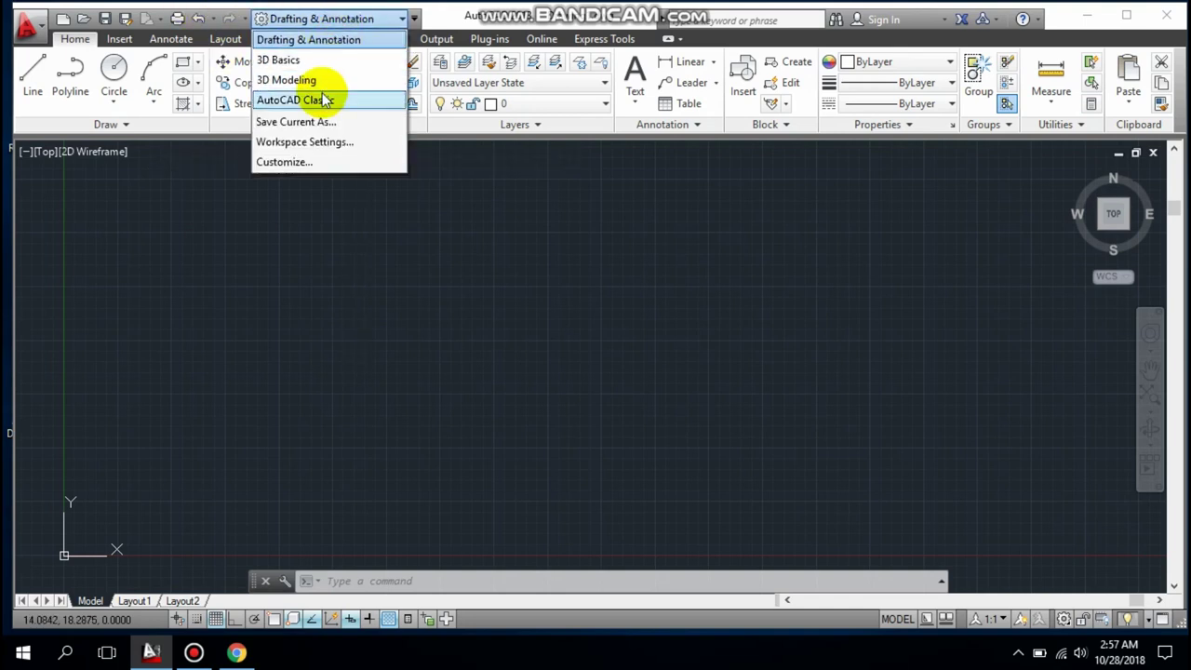
click(310, 59)
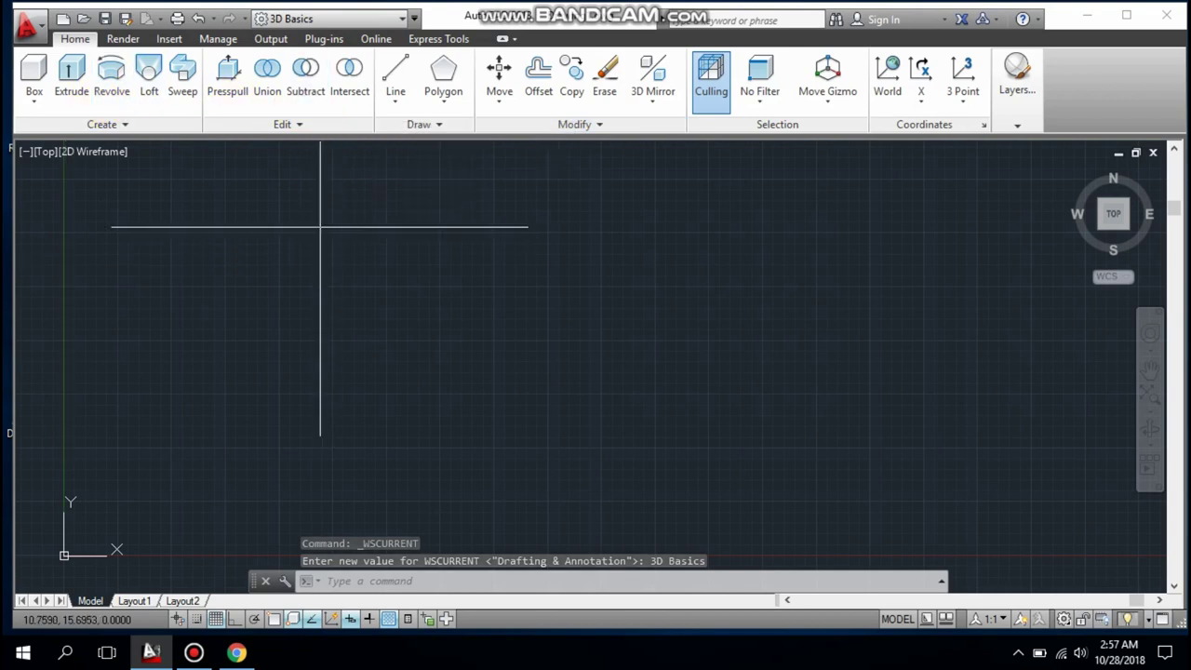
click(335, 20)
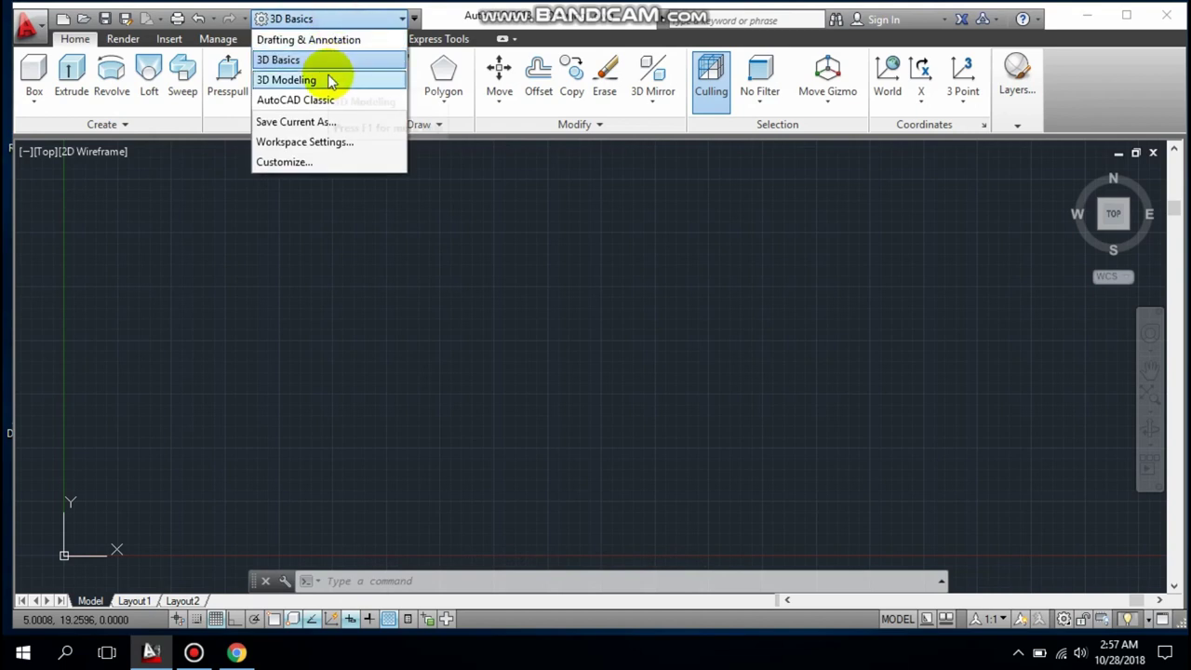
click(327, 80)
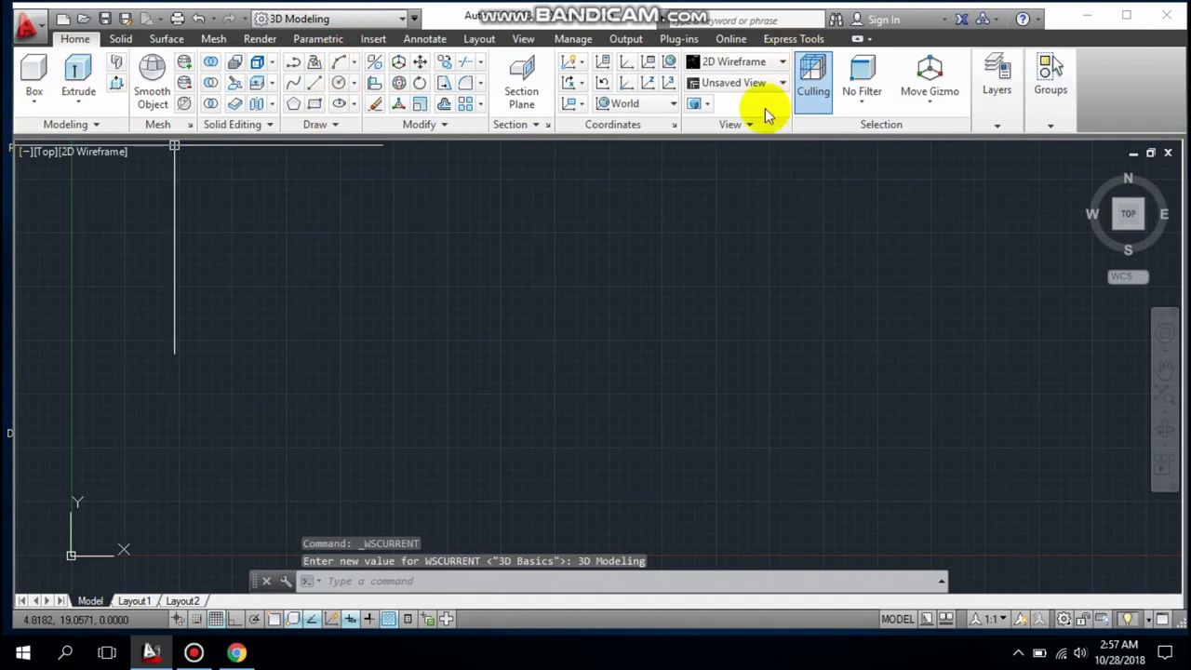
click(305, 19)
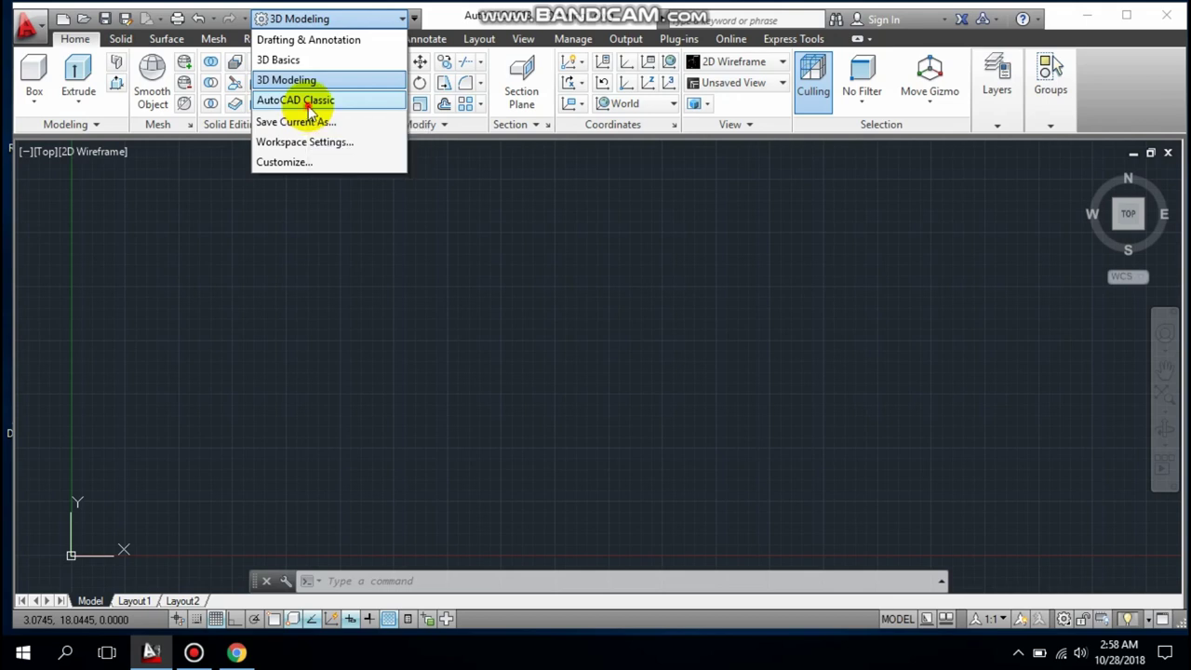
- Return to AutoCAD Classic from 3D Modeling and close the Tool Palettes and floating toolbar
click(309, 104)
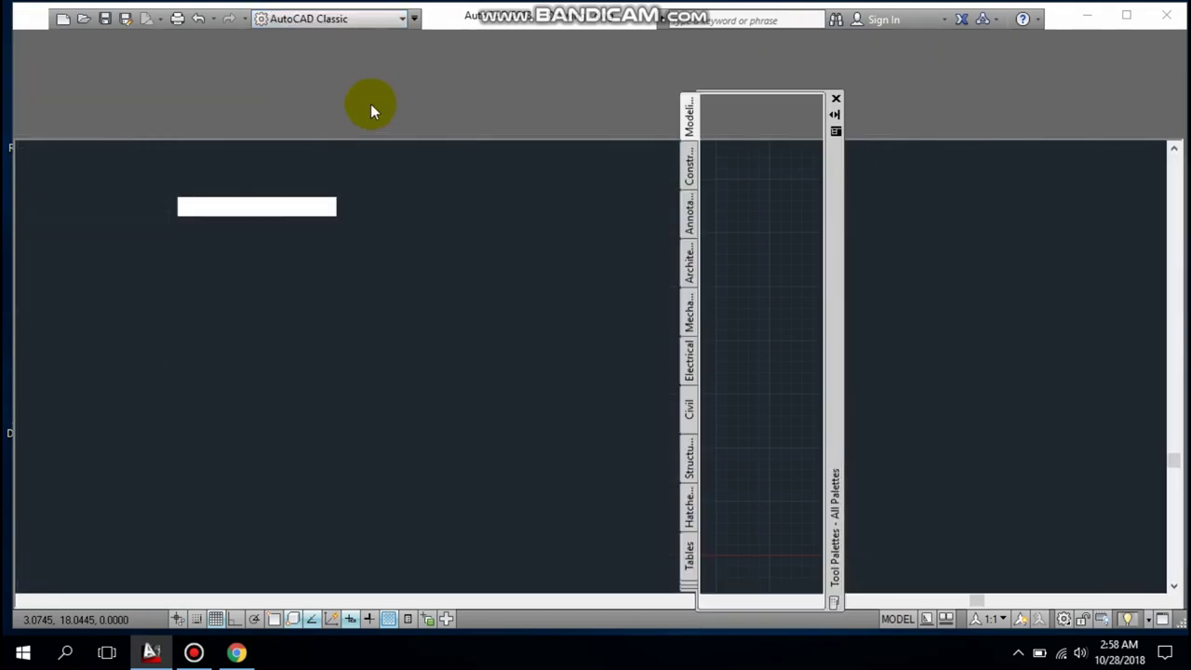
click(835, 100)
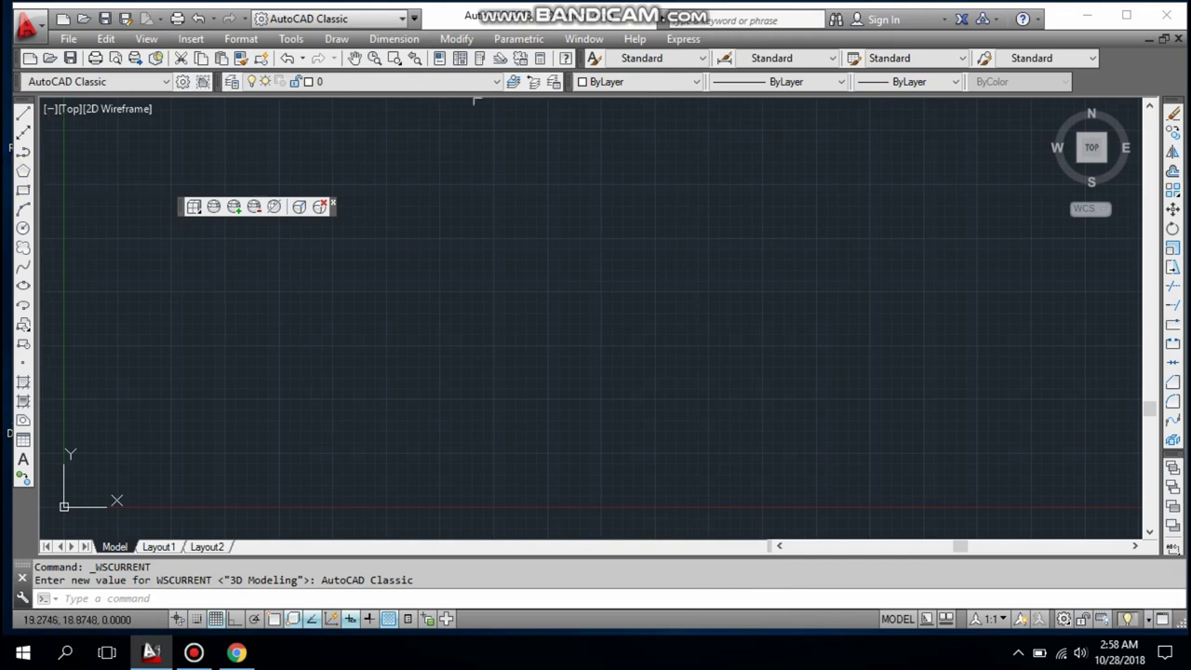
click(337, 205)
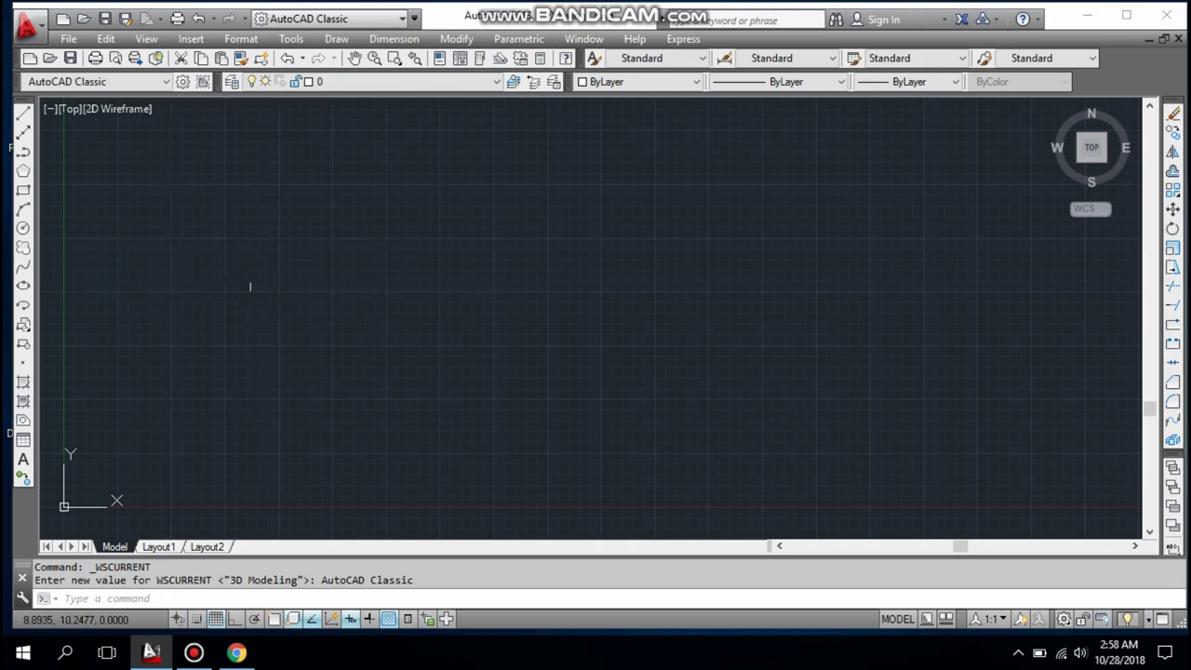
click(318, 58)
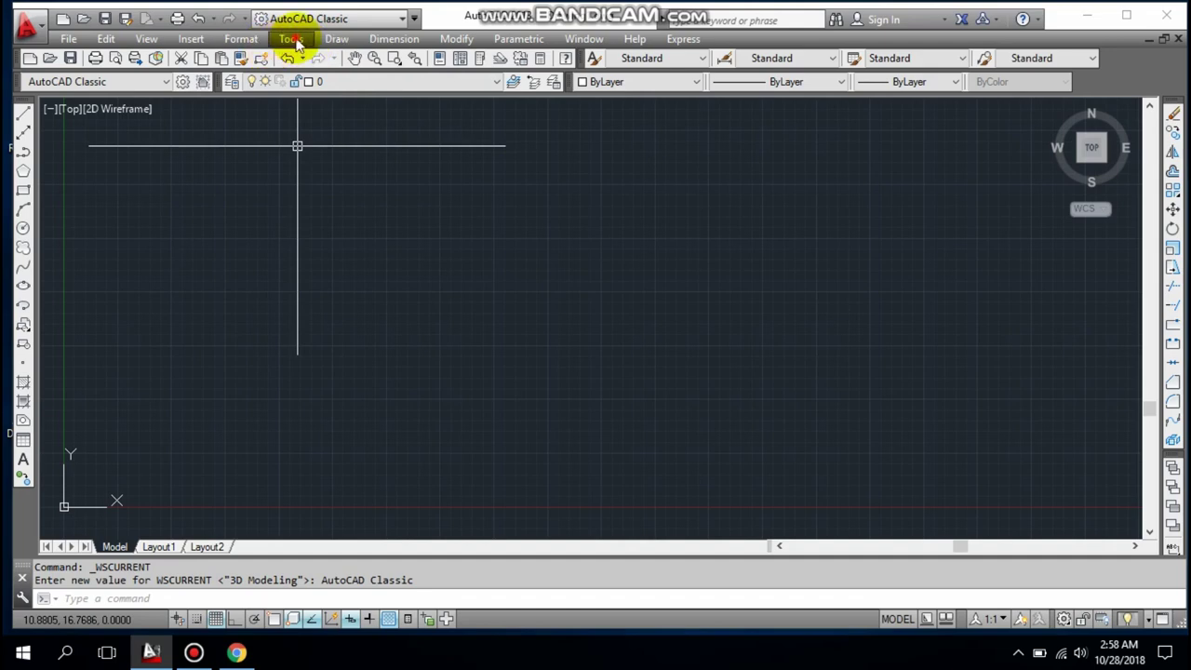
- Open acad.pgp in Notepad via Edit Program Parameters, scroll to its command aliases, then close it
click(291, 39)
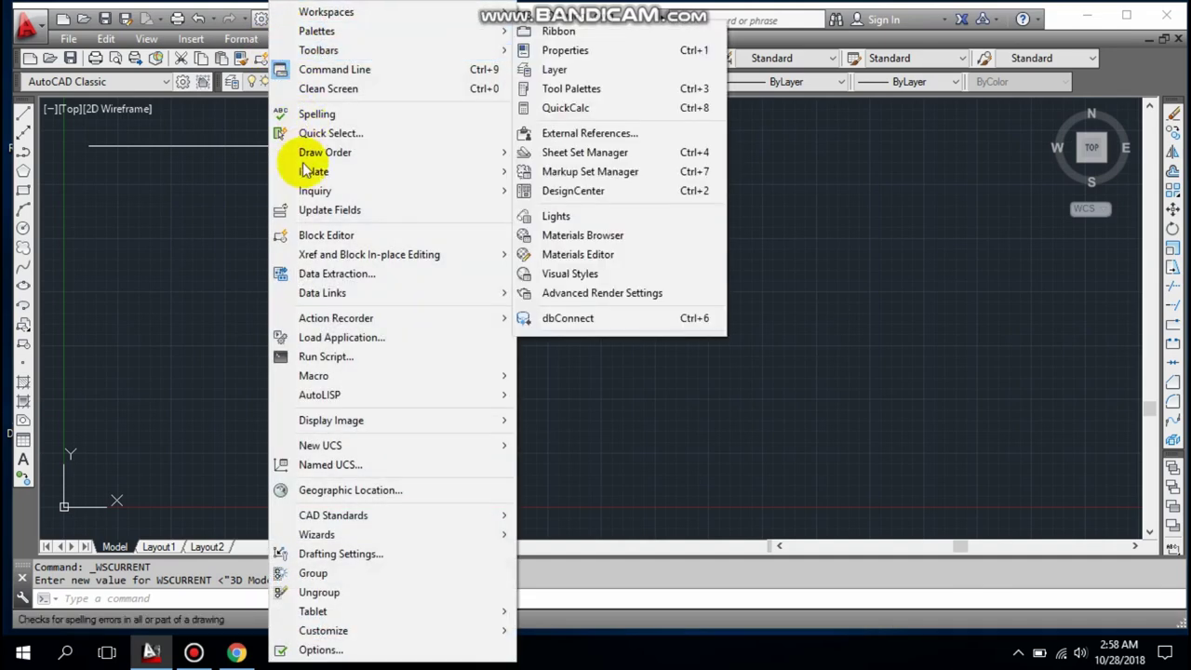
mouse_move(323, 631)
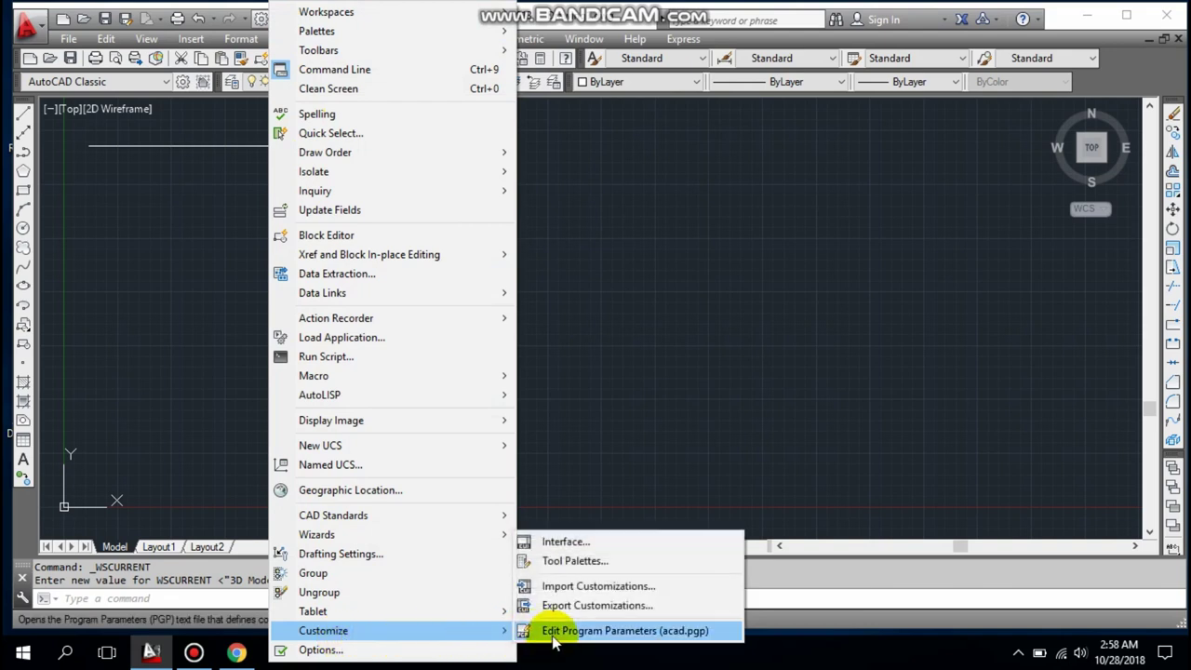
click(555, 633)
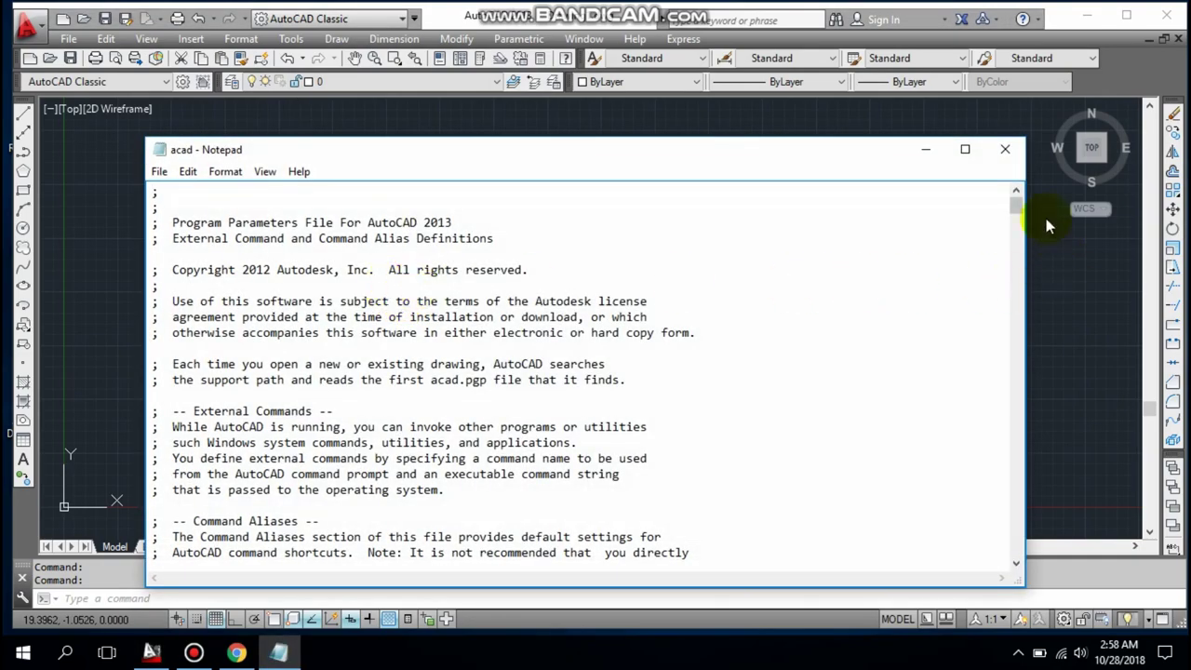
mouse_move(1019, 207)
mouse_down()
mouse_move(1027, 342)
mouse_move(1013, 372)
mouse_move(1004, 265)
mouse_up()
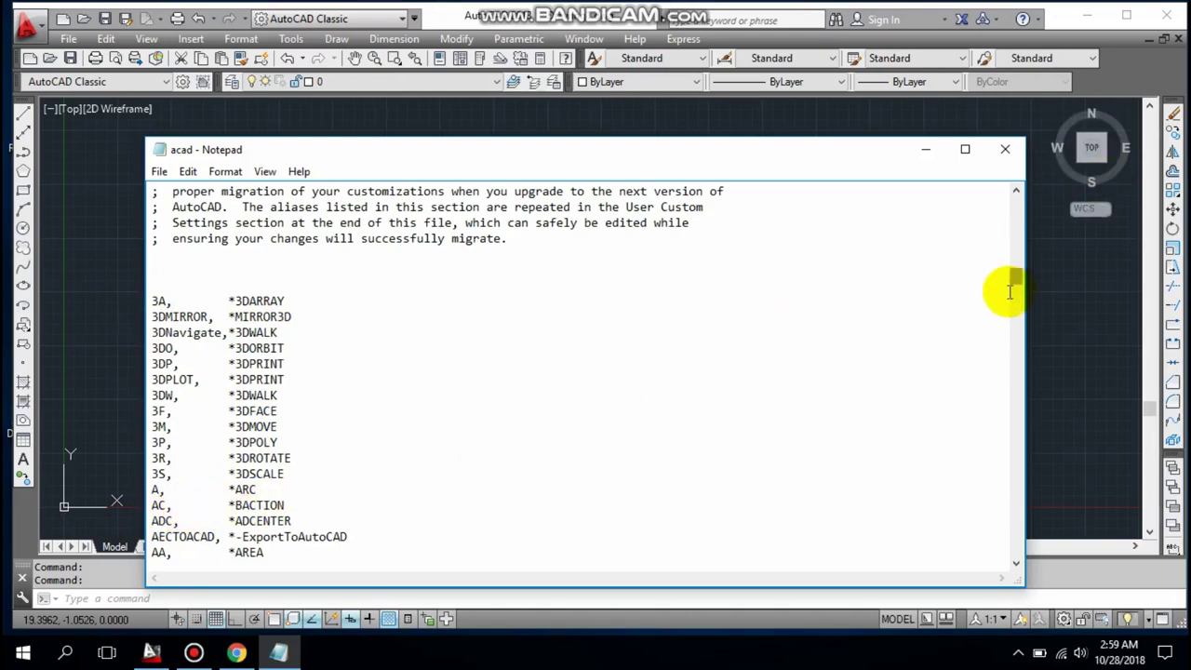
scroll(1018, 279, down, 3)
scroll(1018, 279, down, 1)
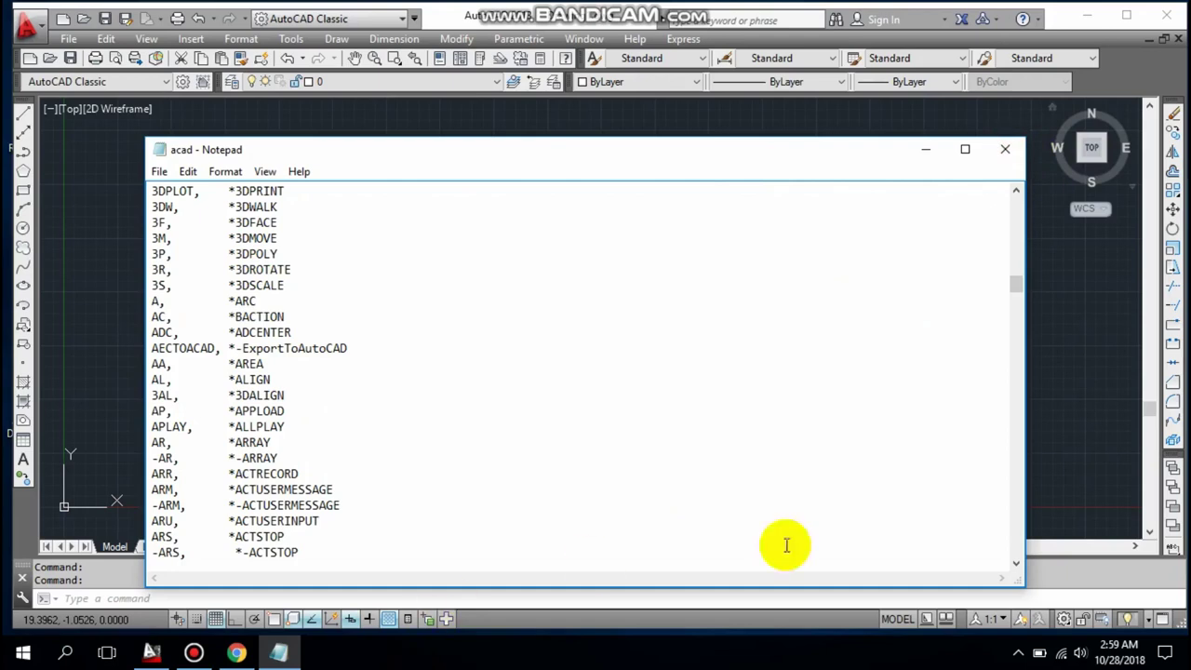
click(1009, 151)
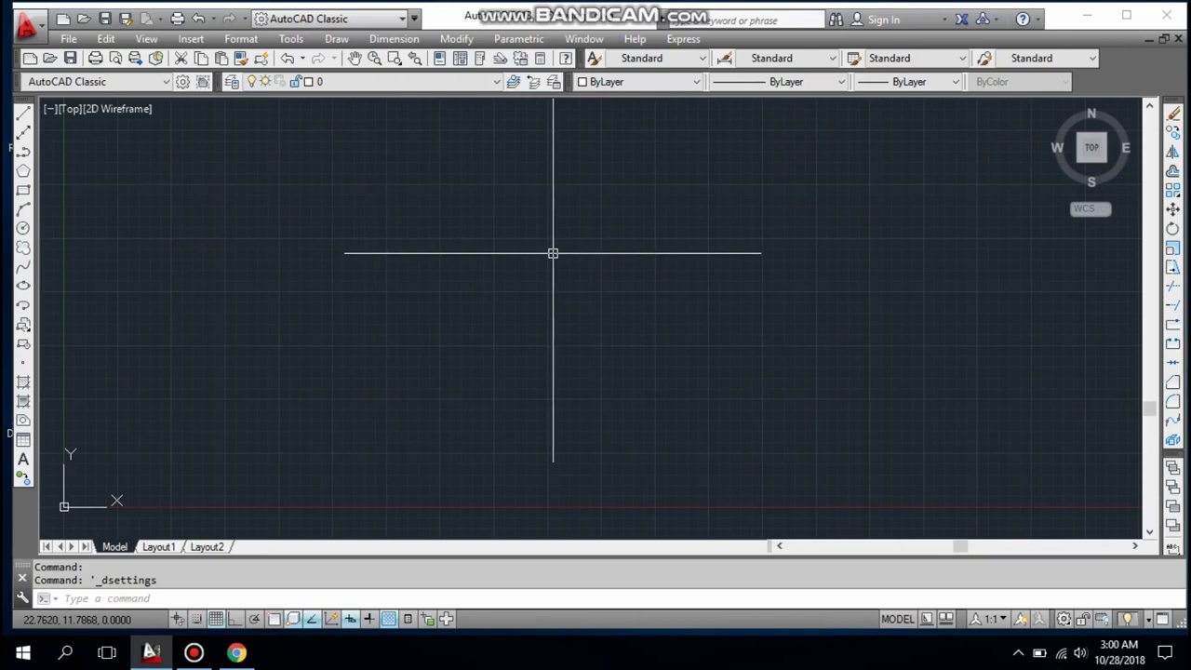
- Change the 2D model space background from 33,40,48 to white in the Display options
right_click(504, 231)
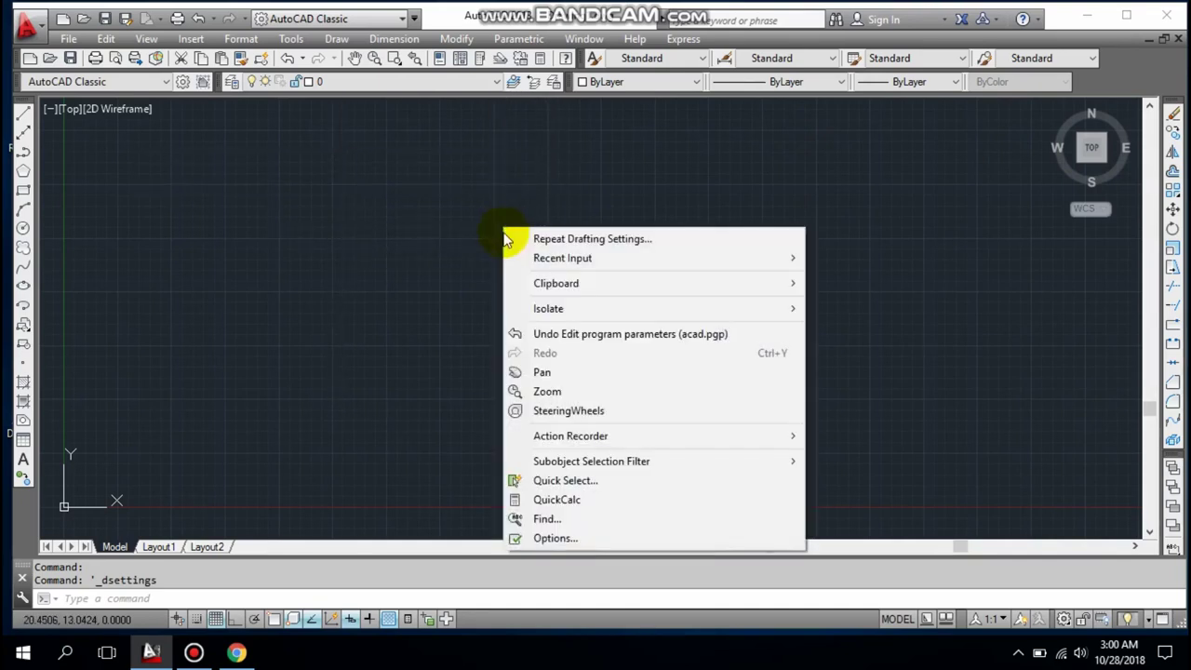
click(558, 539)
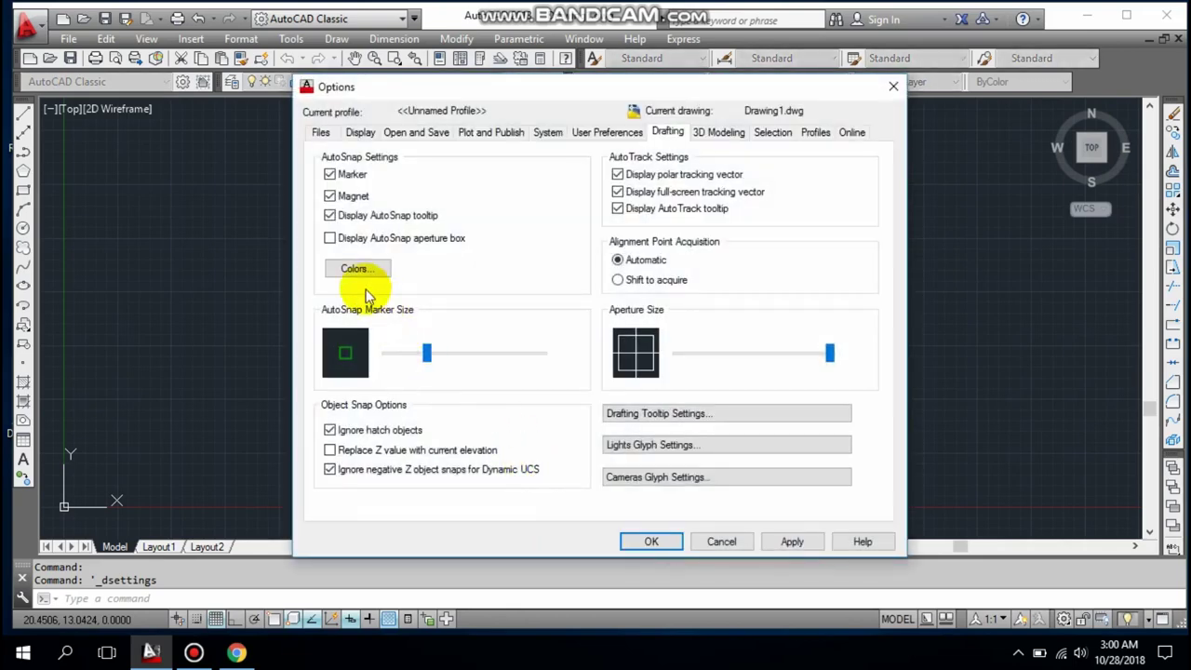
click(359, 133)
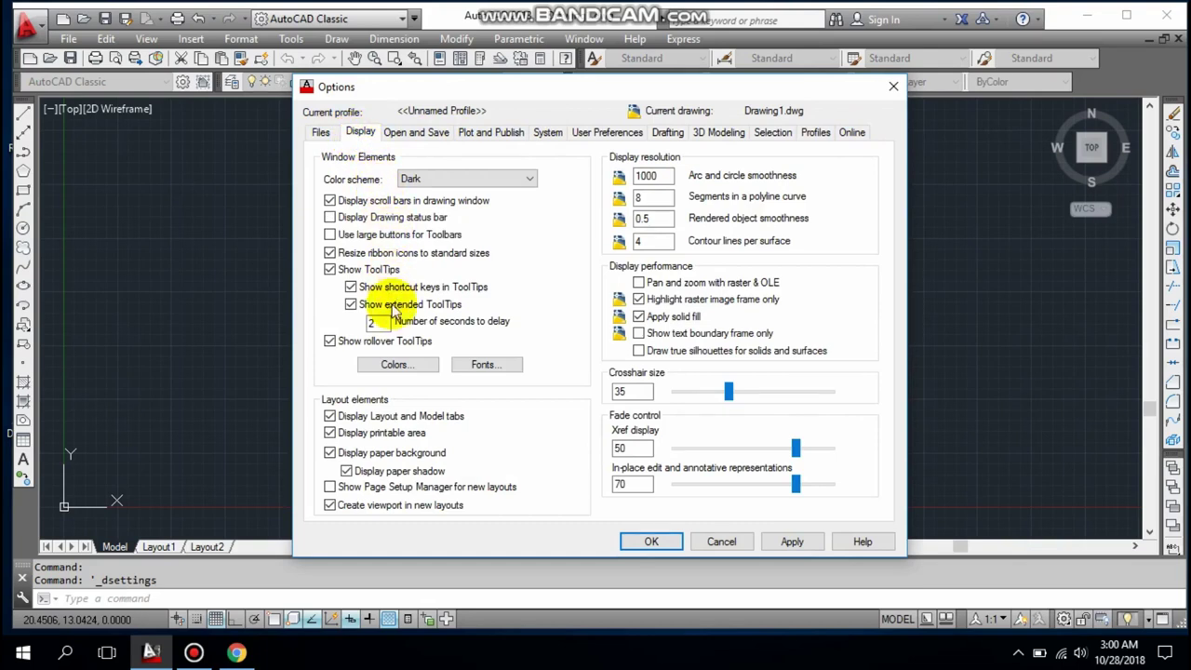
click(395, 368)
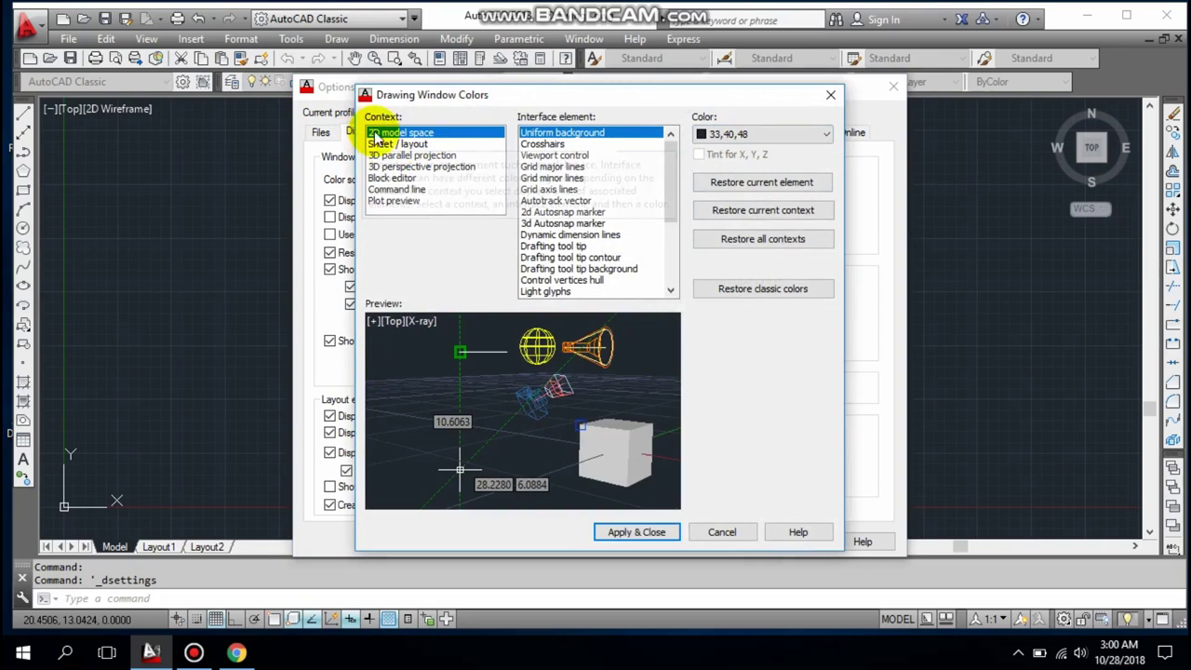
click(737, 136)
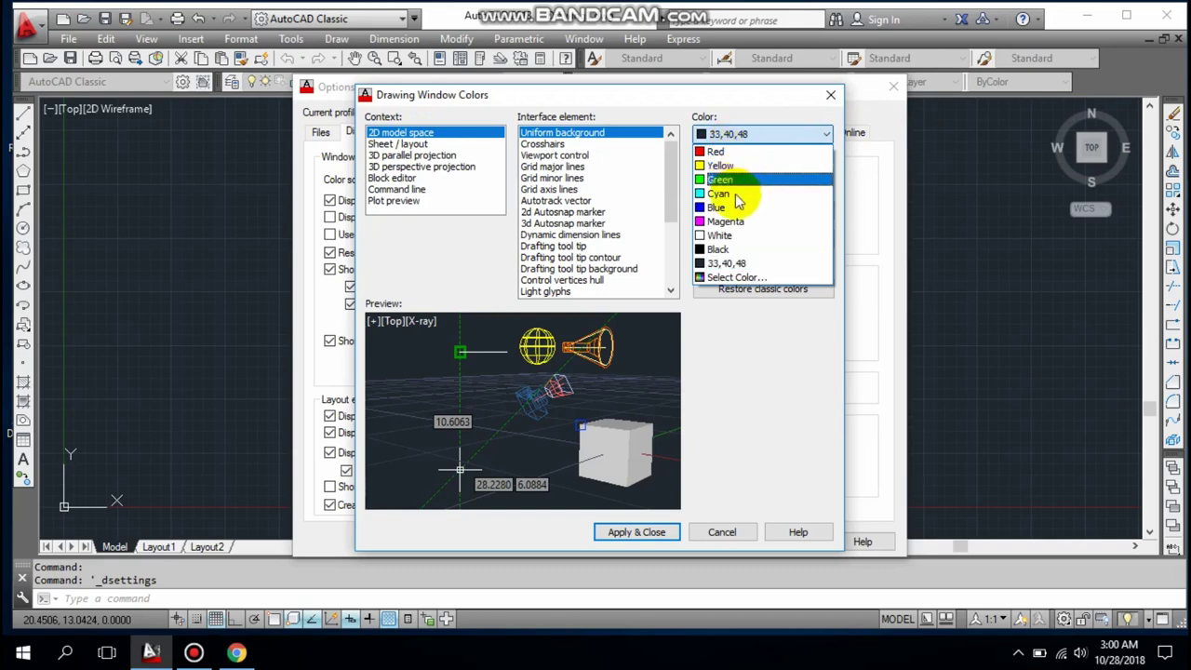
click(735, 238)
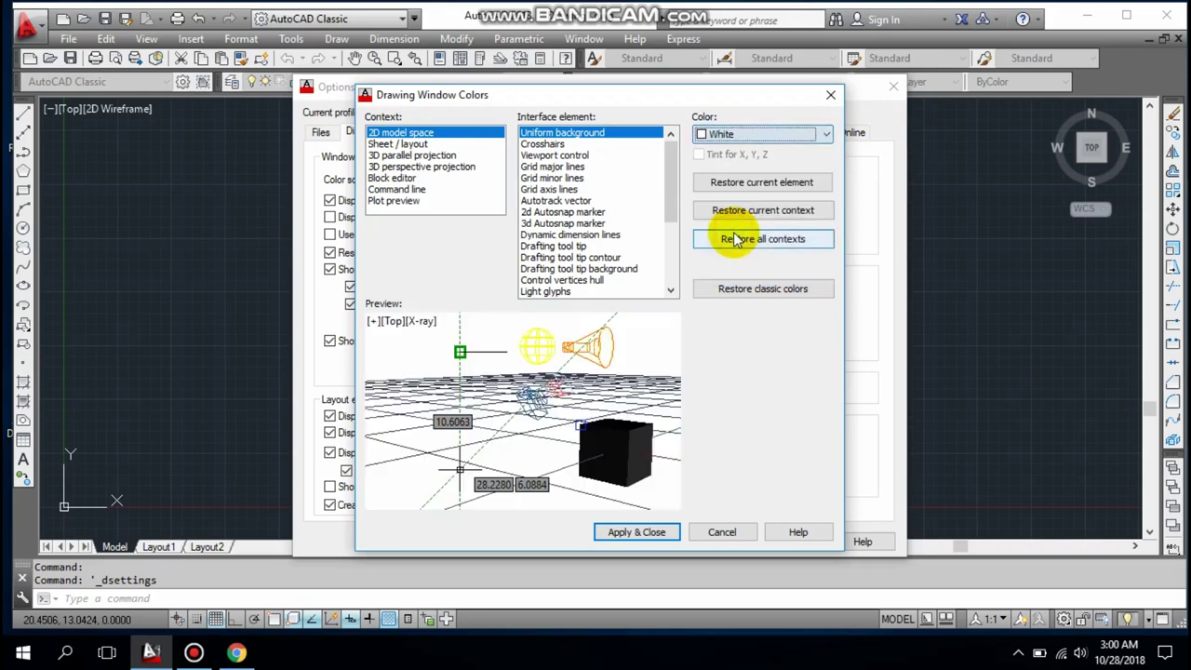
click(644, 536)
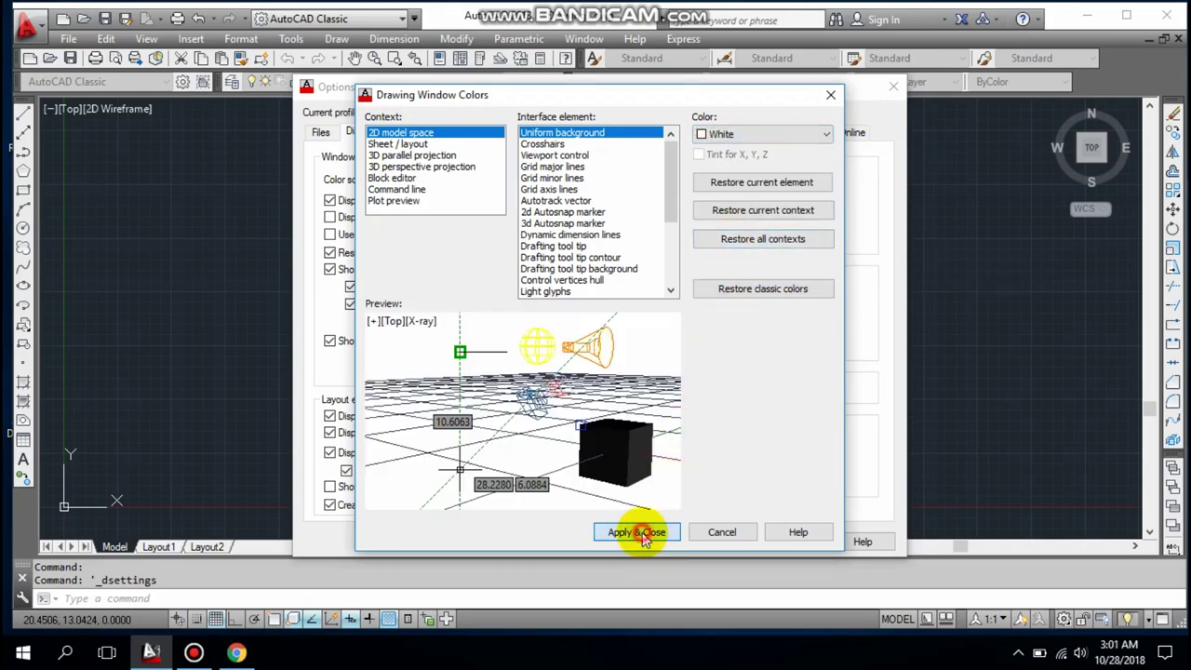
click(651, 542)
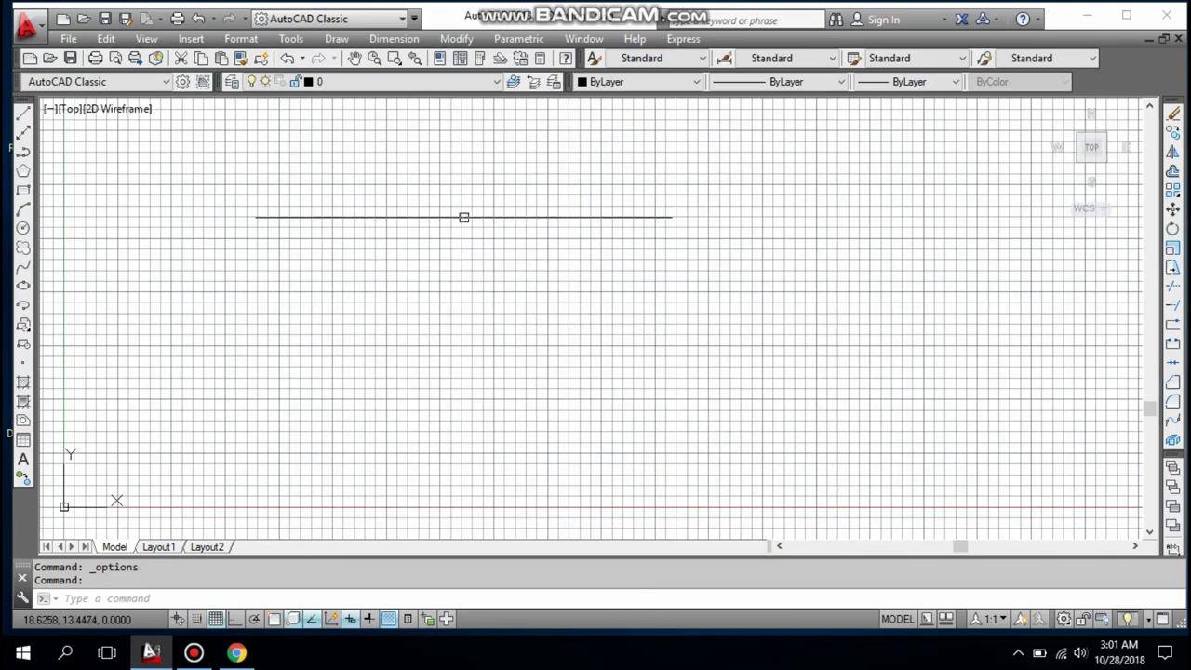
- Set the model space background to black and raise the crosshair size from 35 to 69
right_click(463, 218)
click(528, 532)
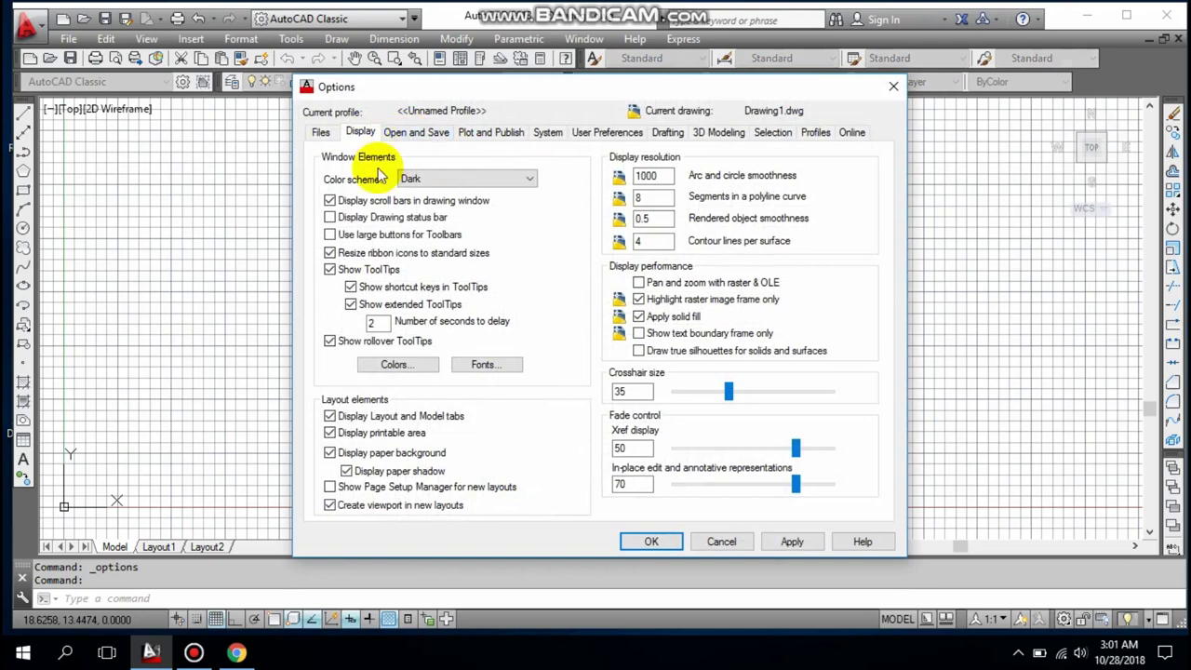
click(401, 372)
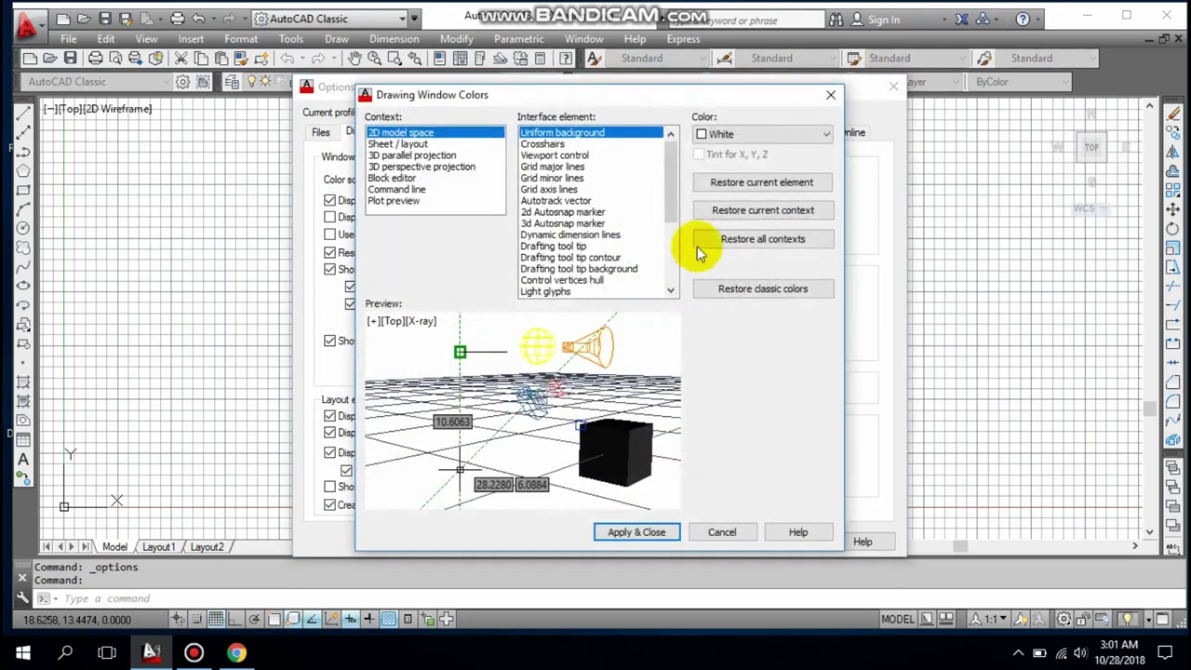
click(755, 140)
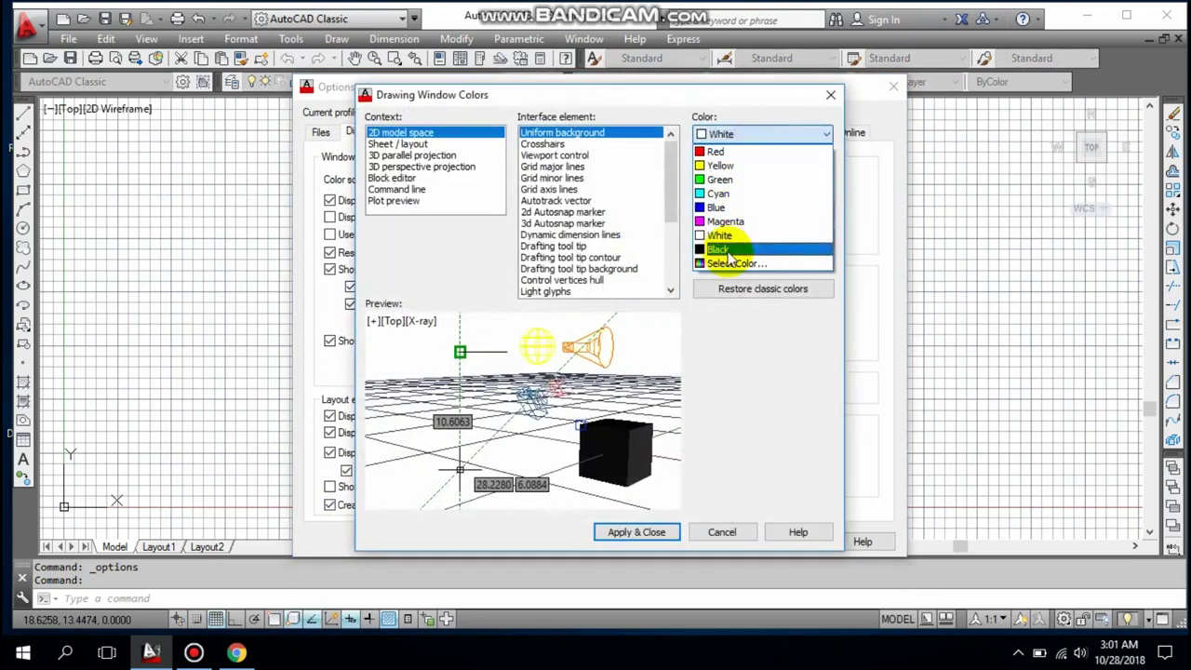
click(726, 249)
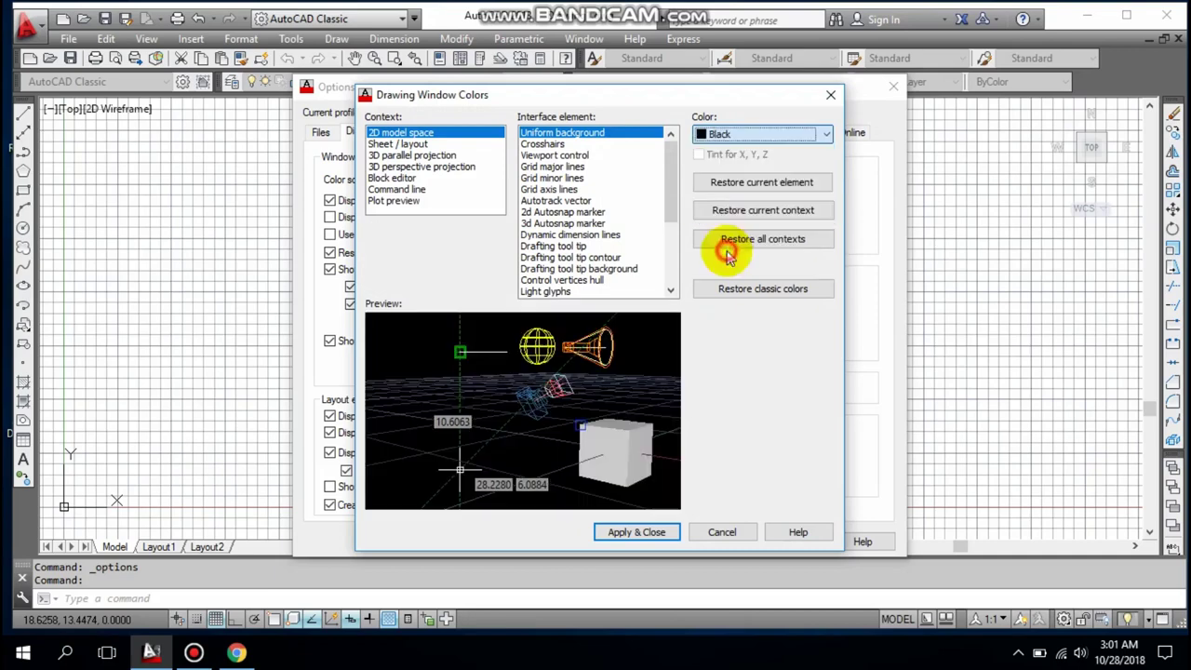
click(648, 535)
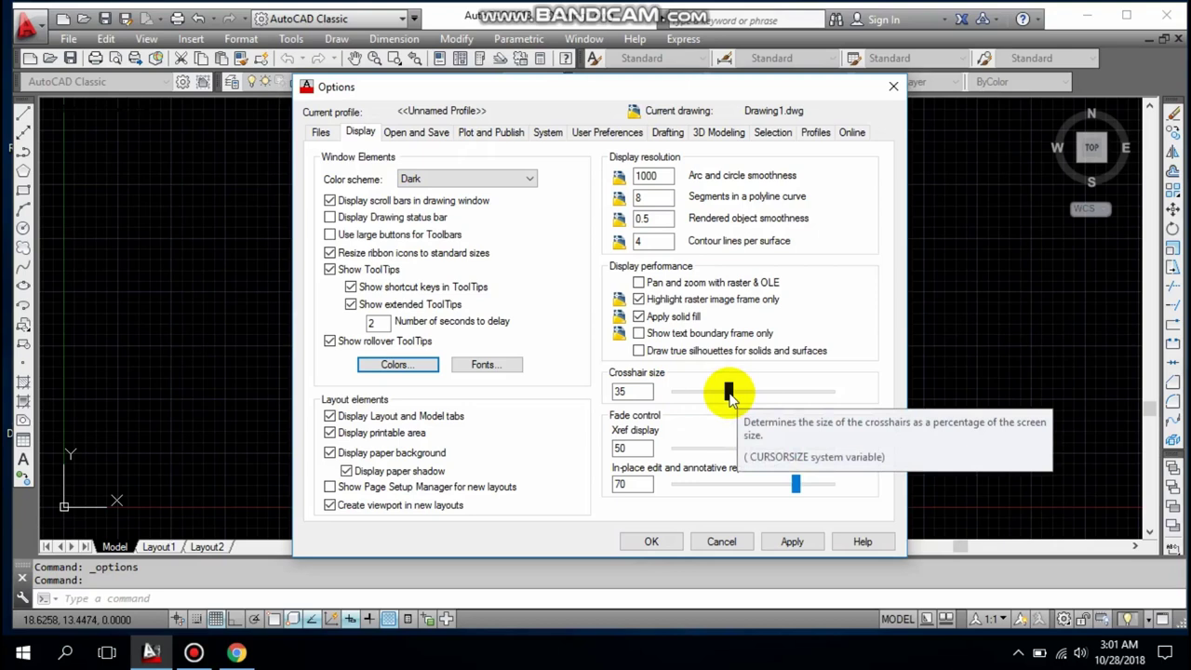
drag(729, 395, 775, 397)
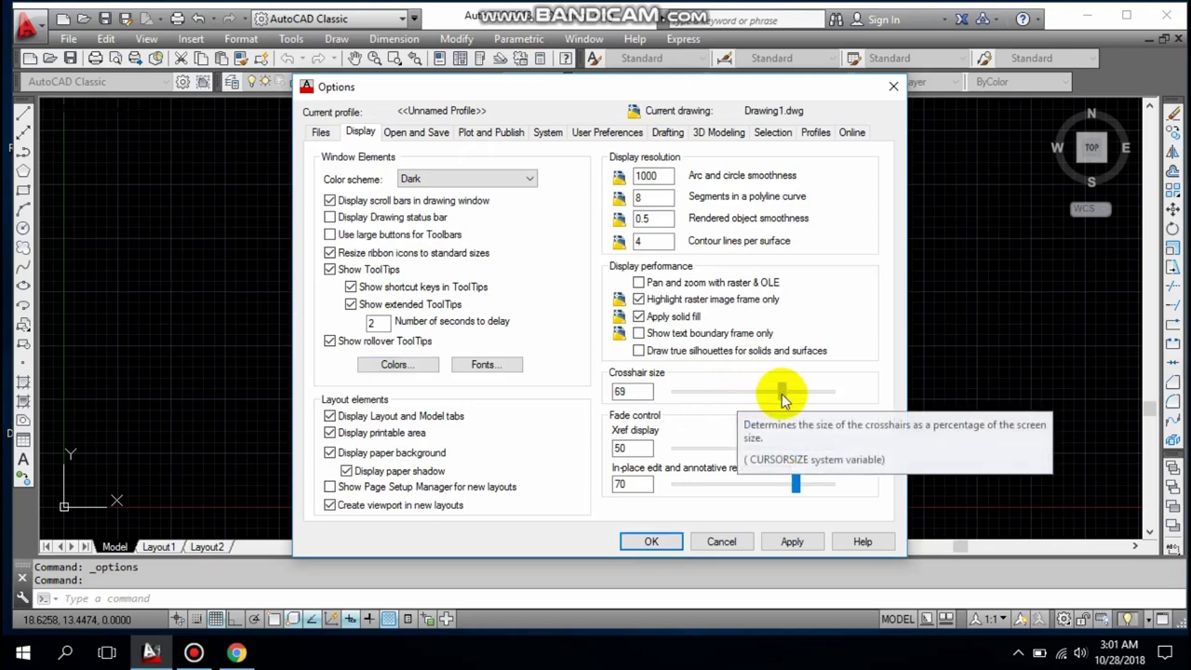
click(651, 541)
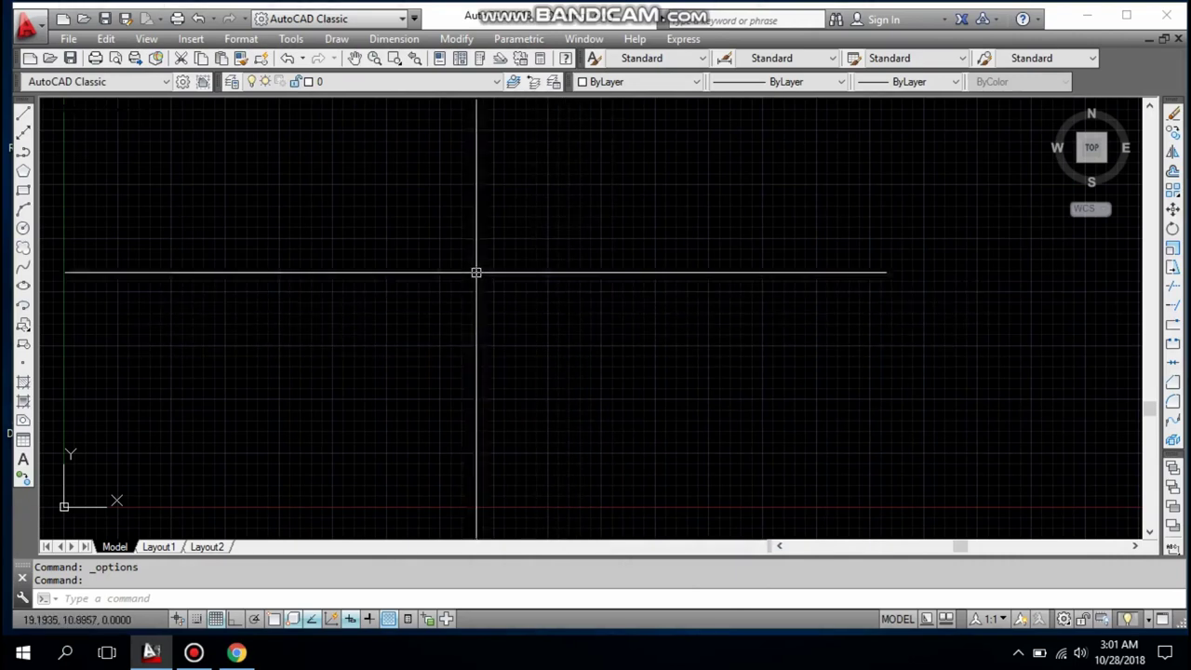
- Reduce the crosshair size from 69 to 12 in the Display options
right_click(439, 226)
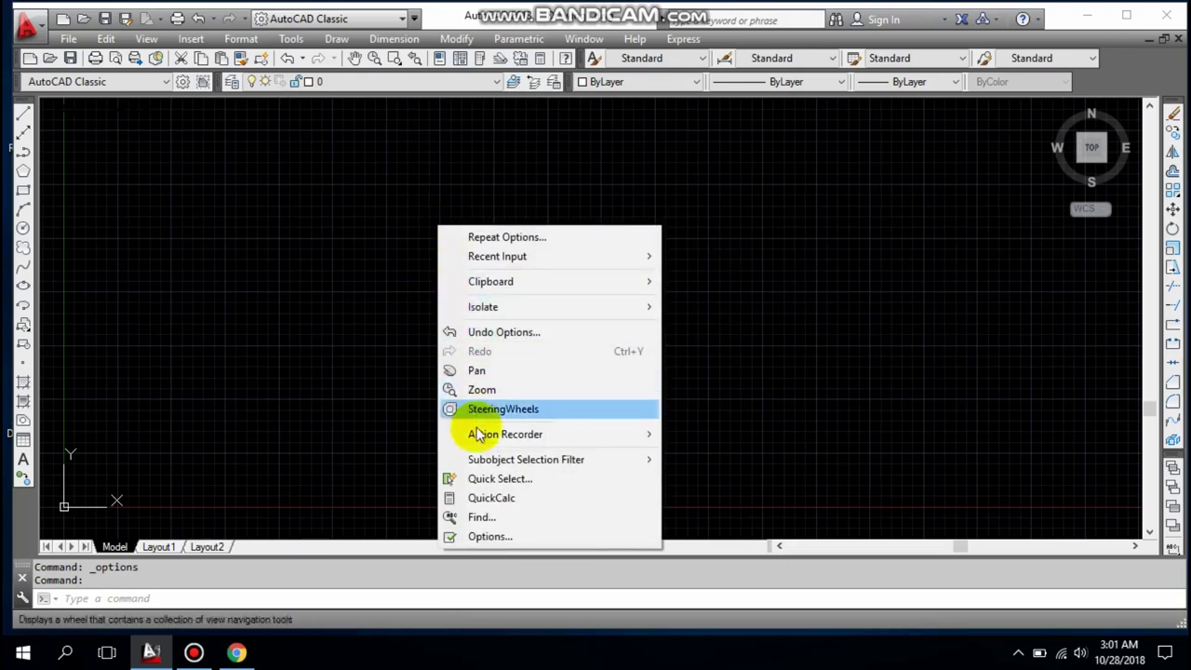
click(486, 536)
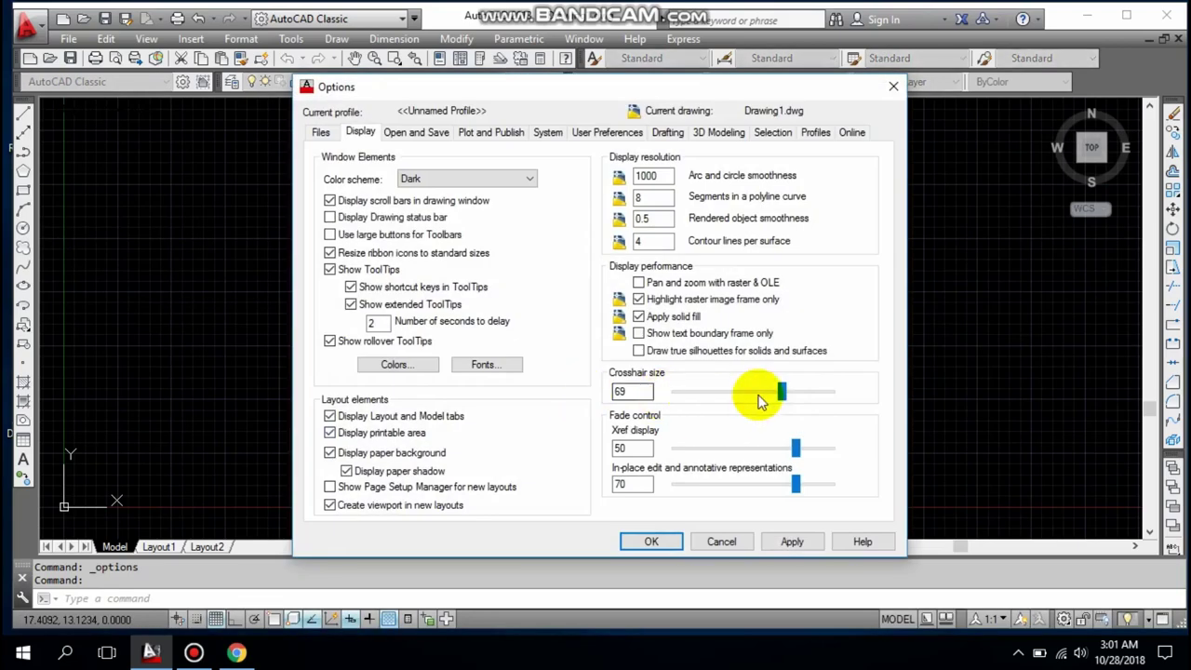
drag(776, 389, 691, 391)
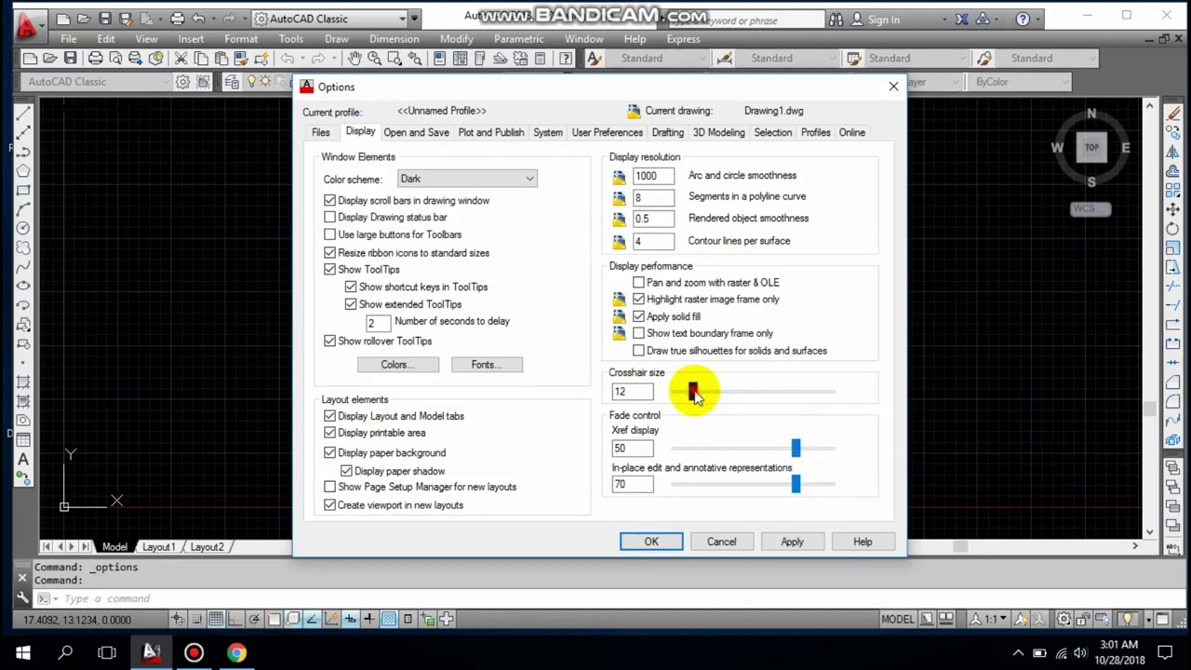
click(650, 545)
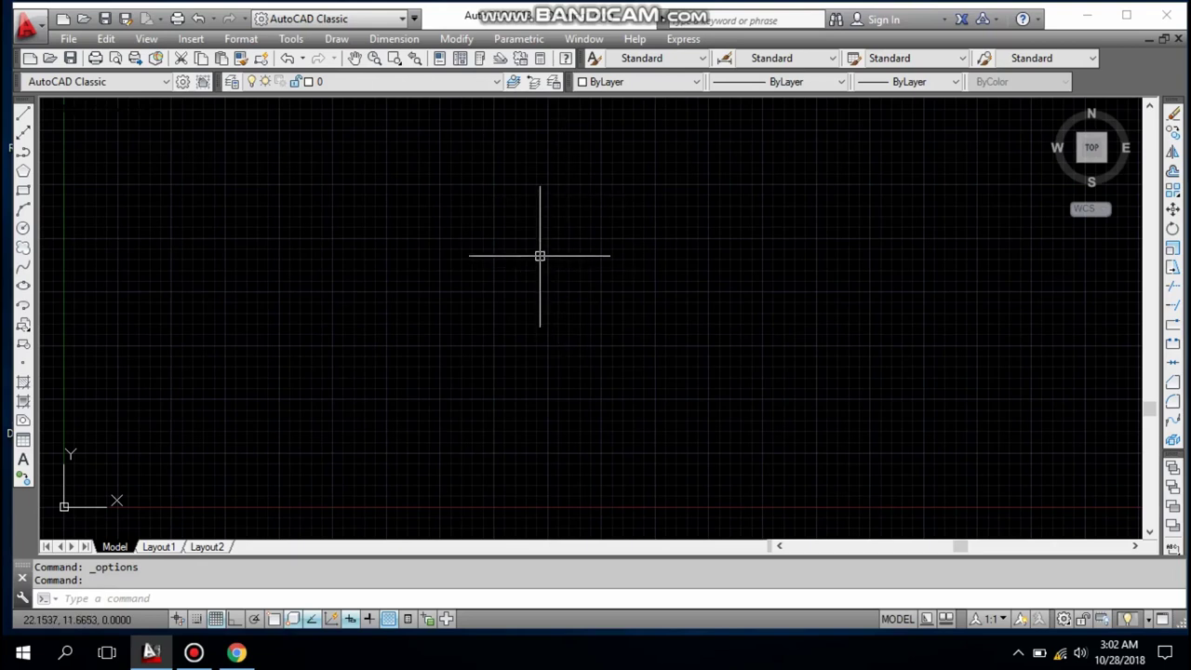
right_click(540, 256)
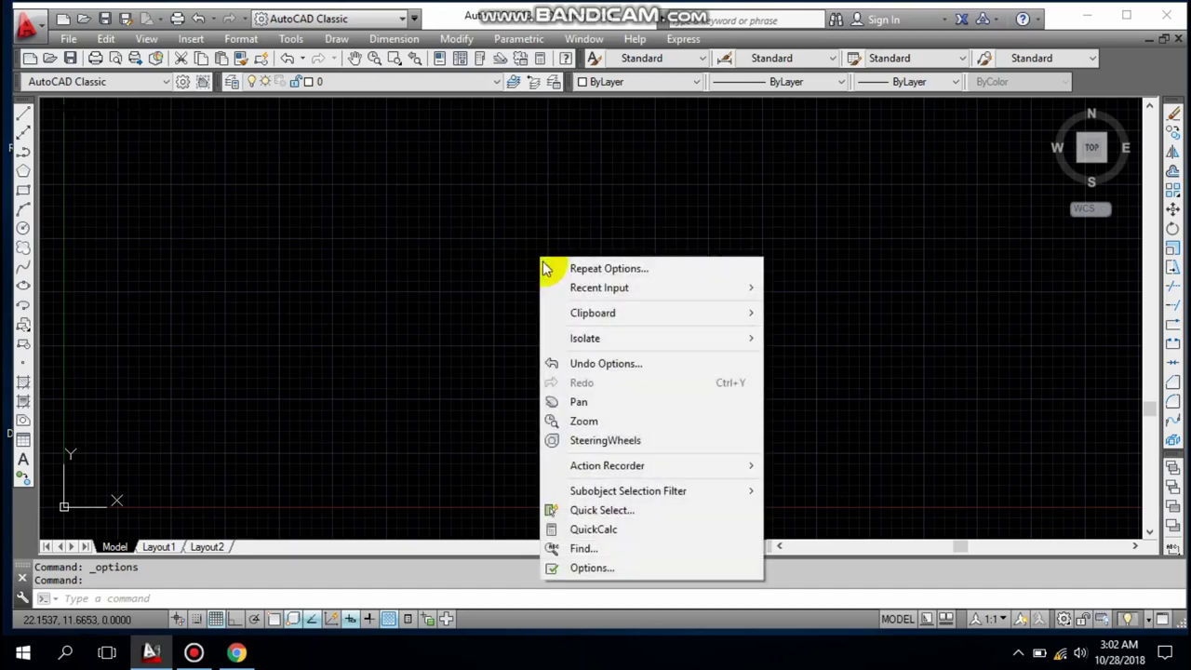
- Enlarge the pickbox size with the slider on the Selection tab of Options
click(594, 568)
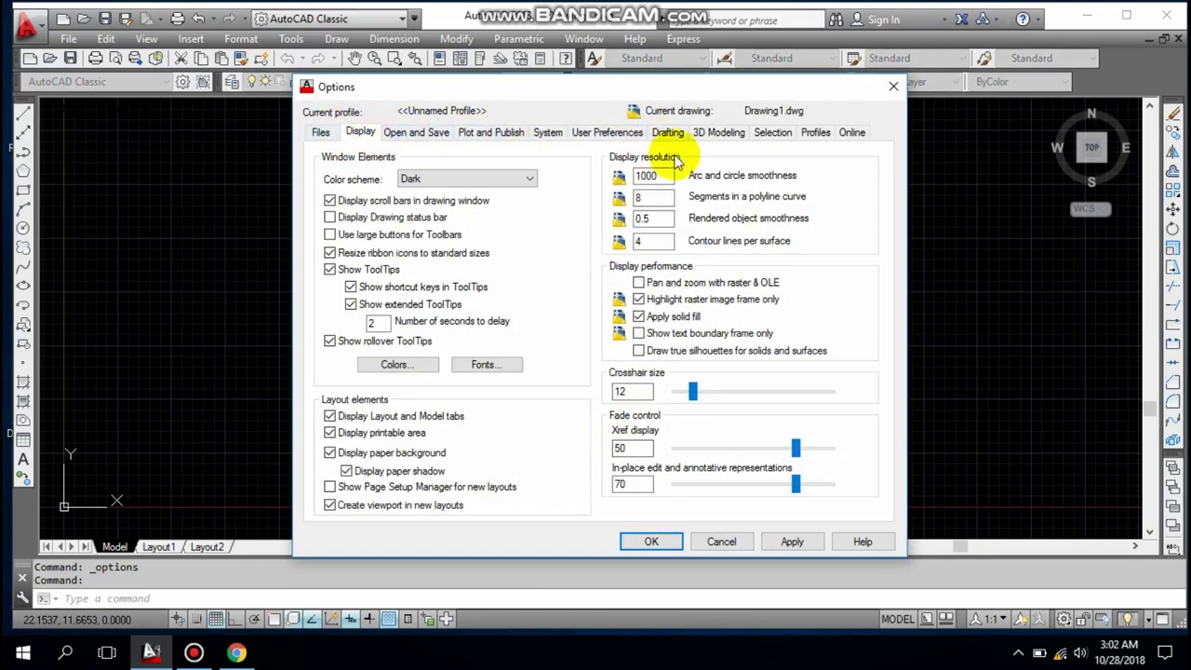
click(771, 140)
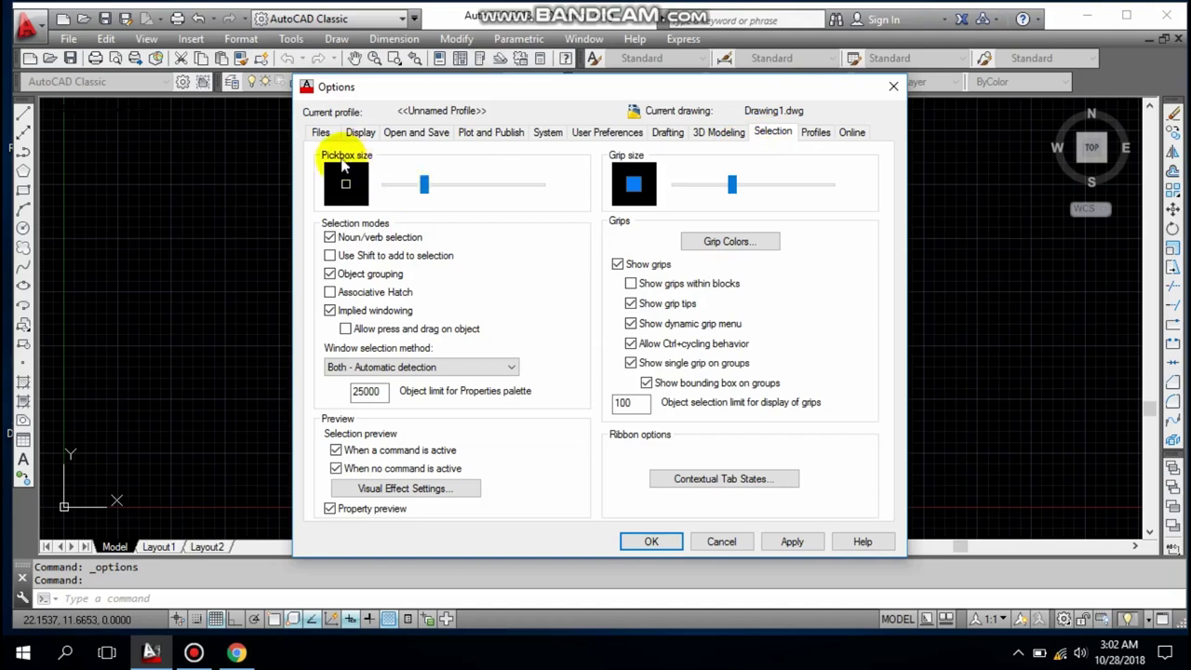
click(424, 185)
drag(425, 185, 526, 205)
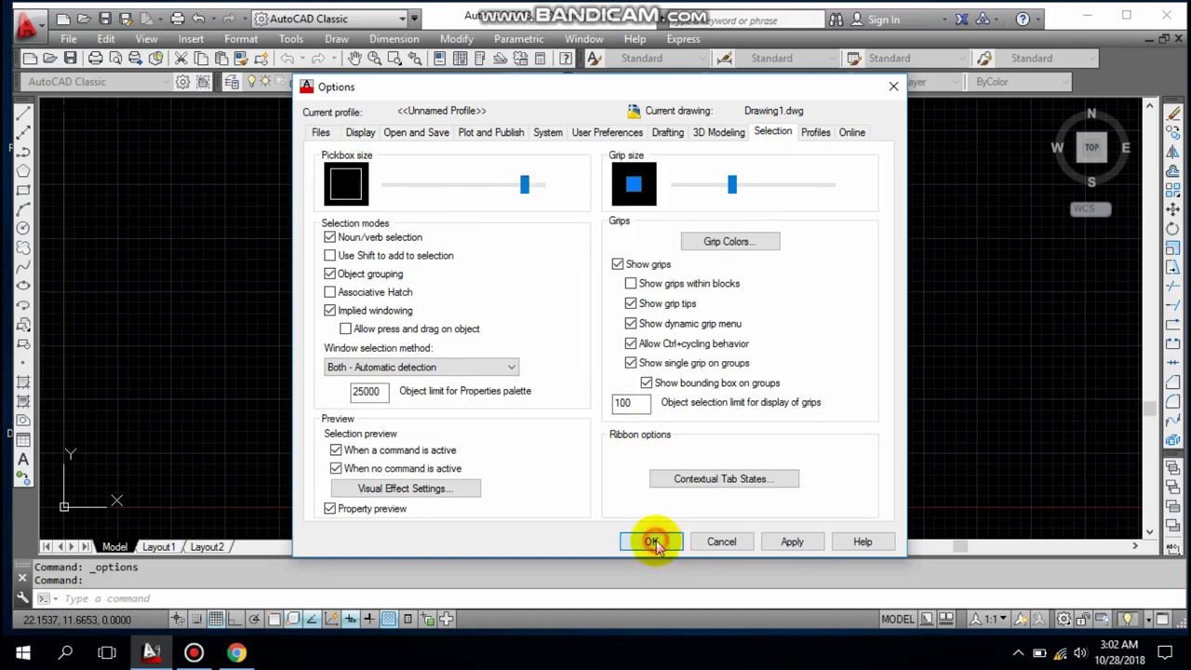
click(654, 542)
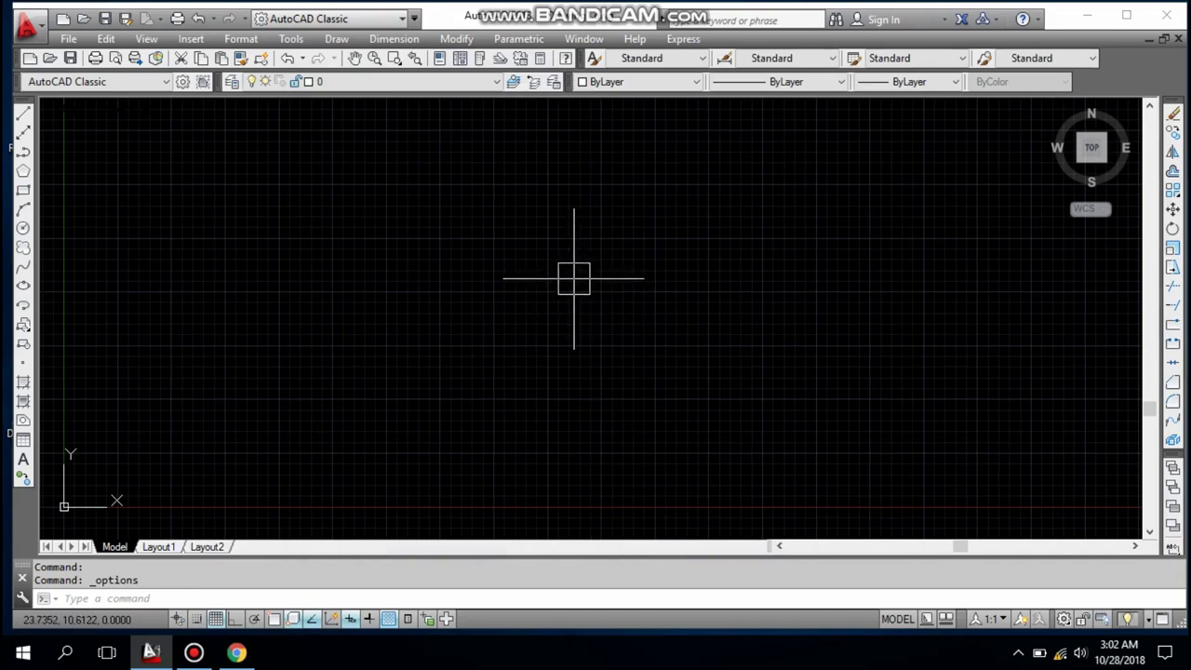
- Raise the grip size to its maximum on the Selection tab of Options
right_click(561, 222)
click(613, 535)
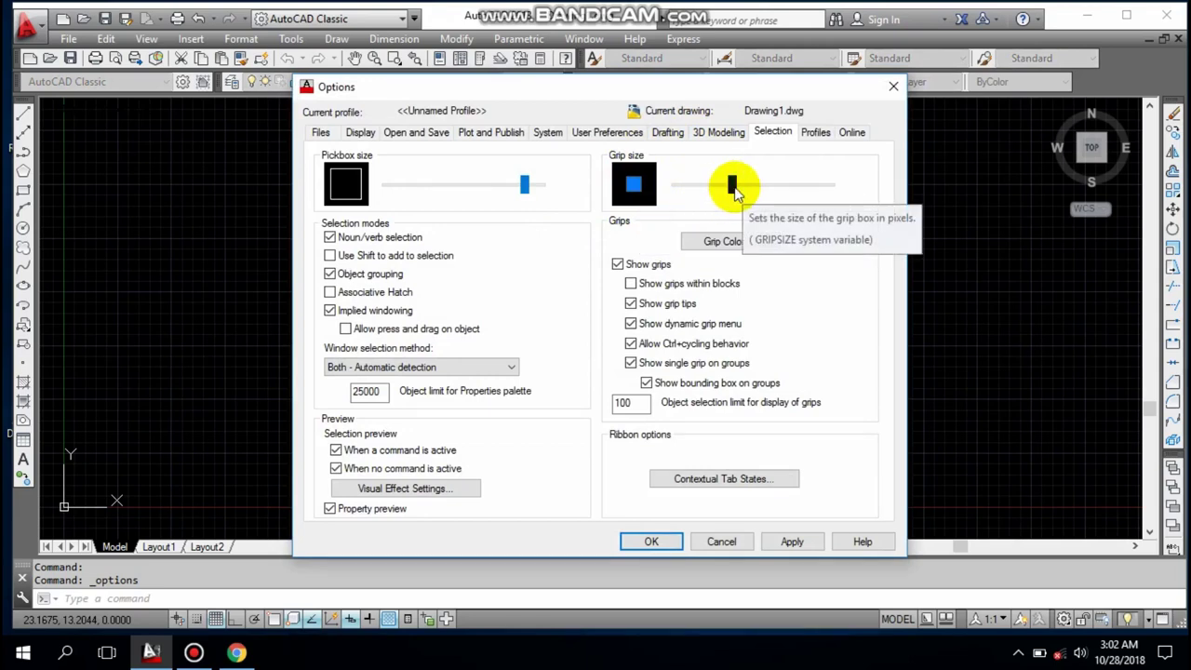
drag(734, 186, 829, 187)
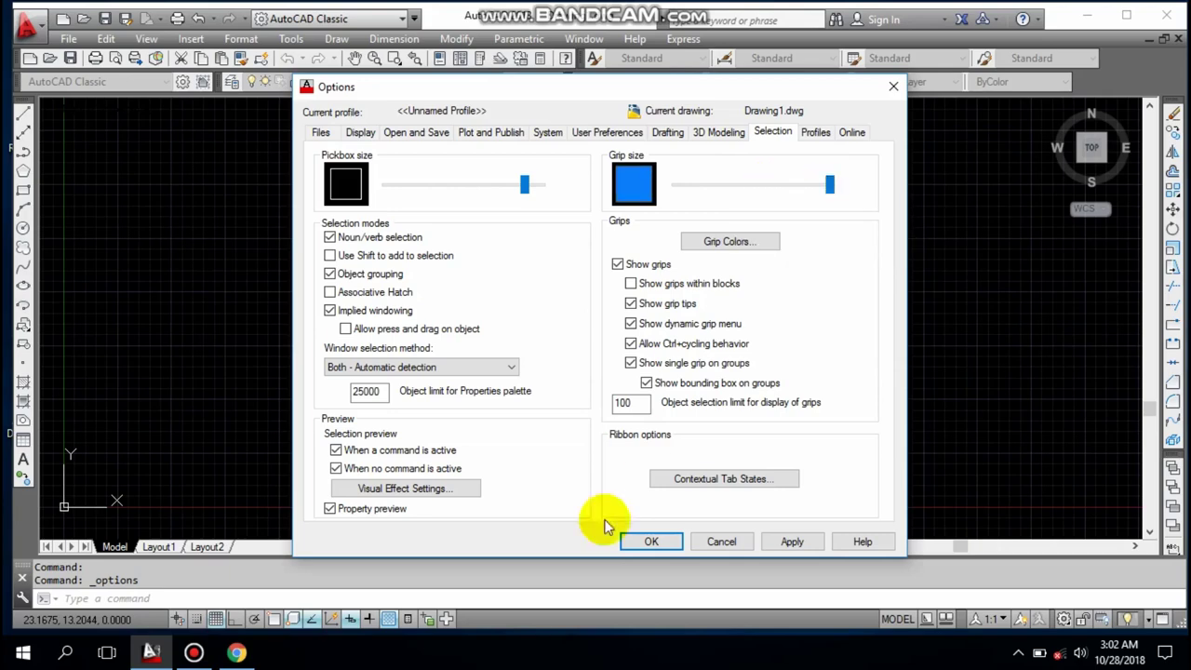
click(661, 545)
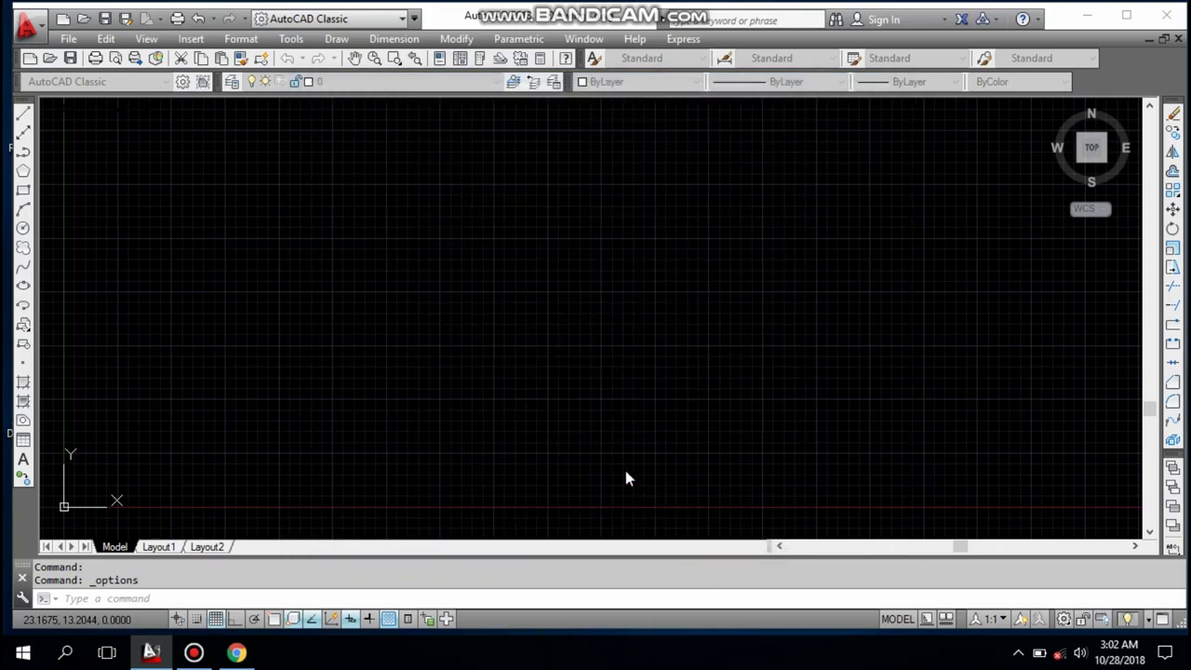
click(23, 111)
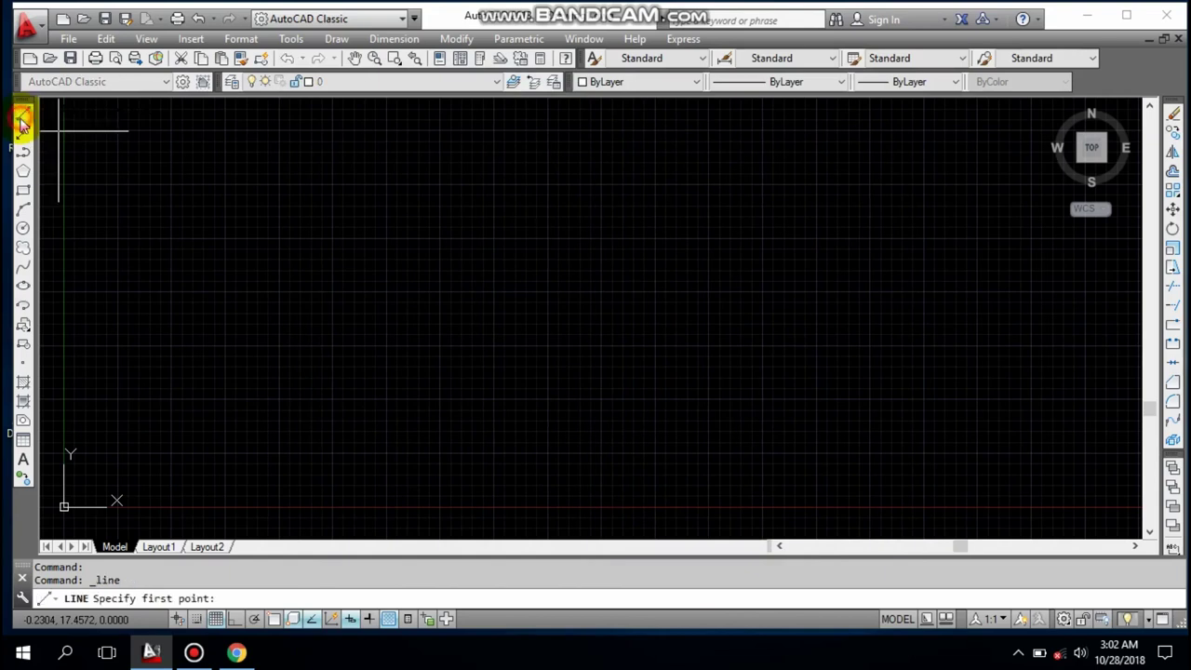
click(718, 313)
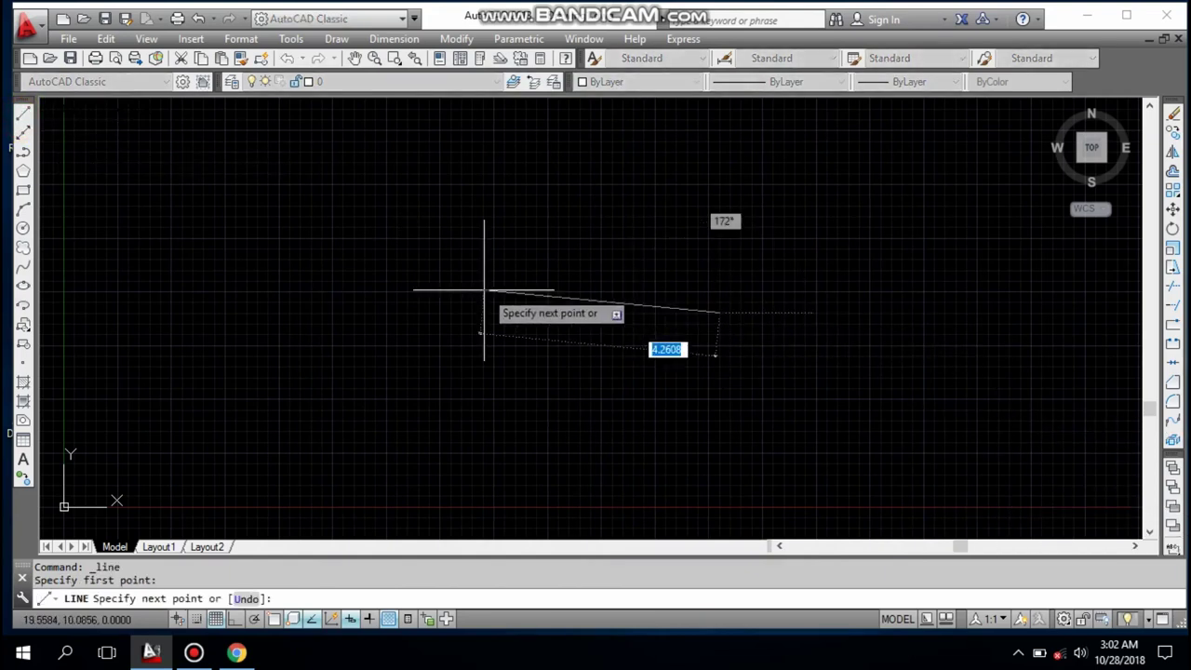
key(F8)
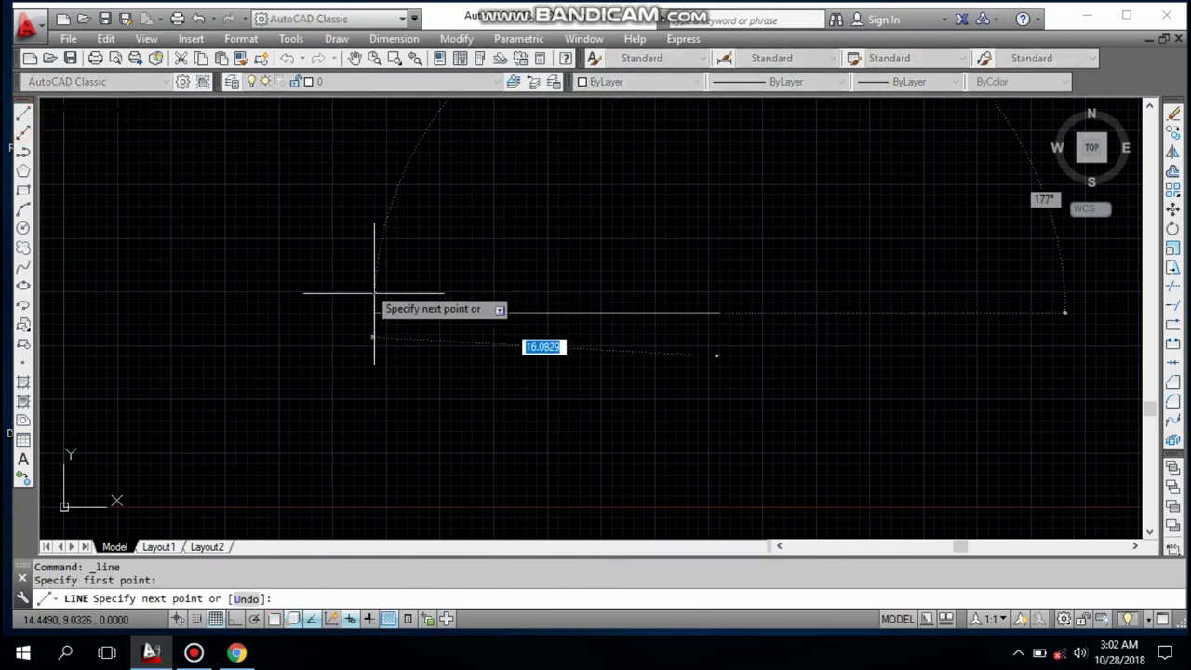
scroll(357, 288, up, 1)
click(350, 313)
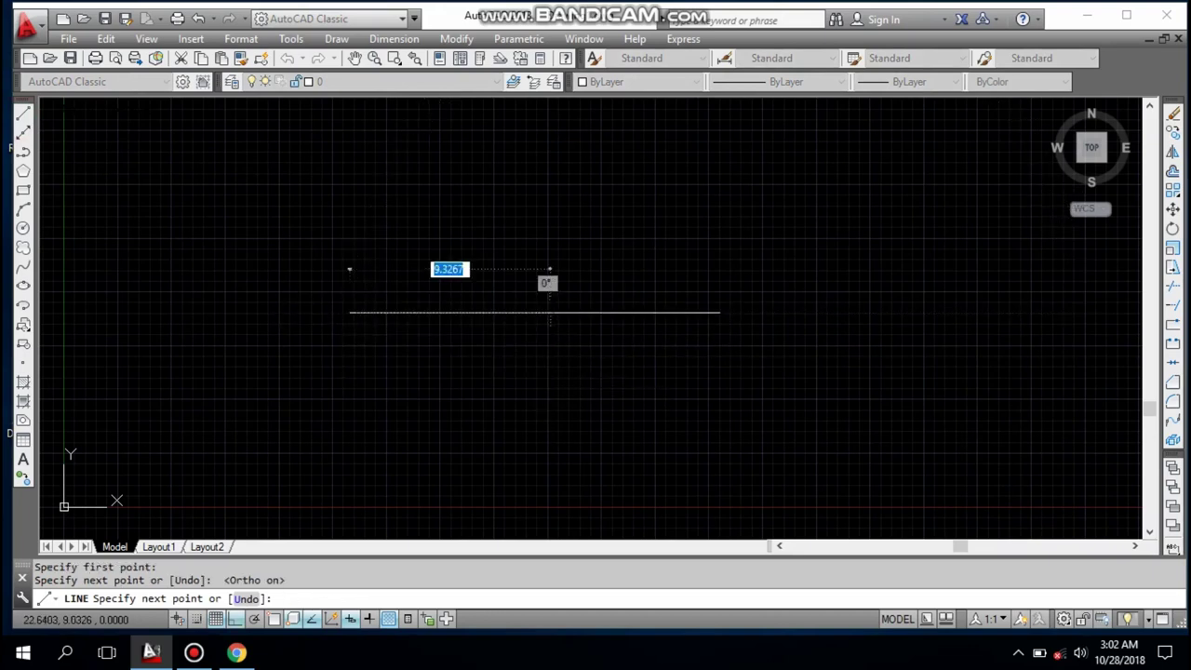
key(Return)
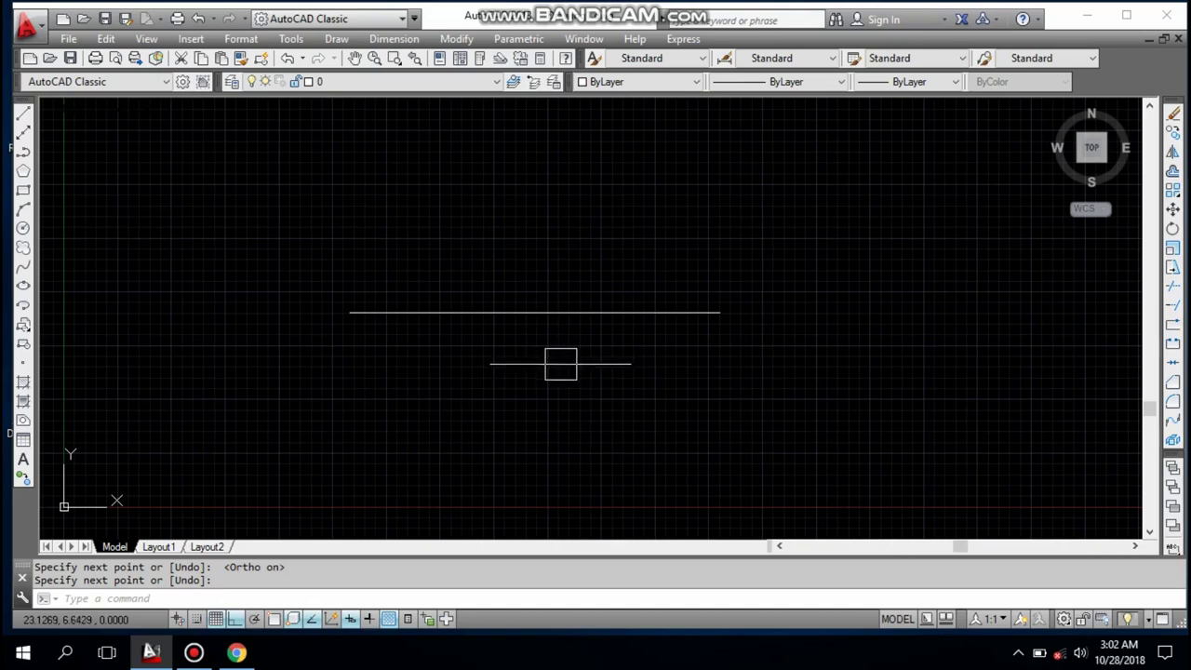
click(545, 335)
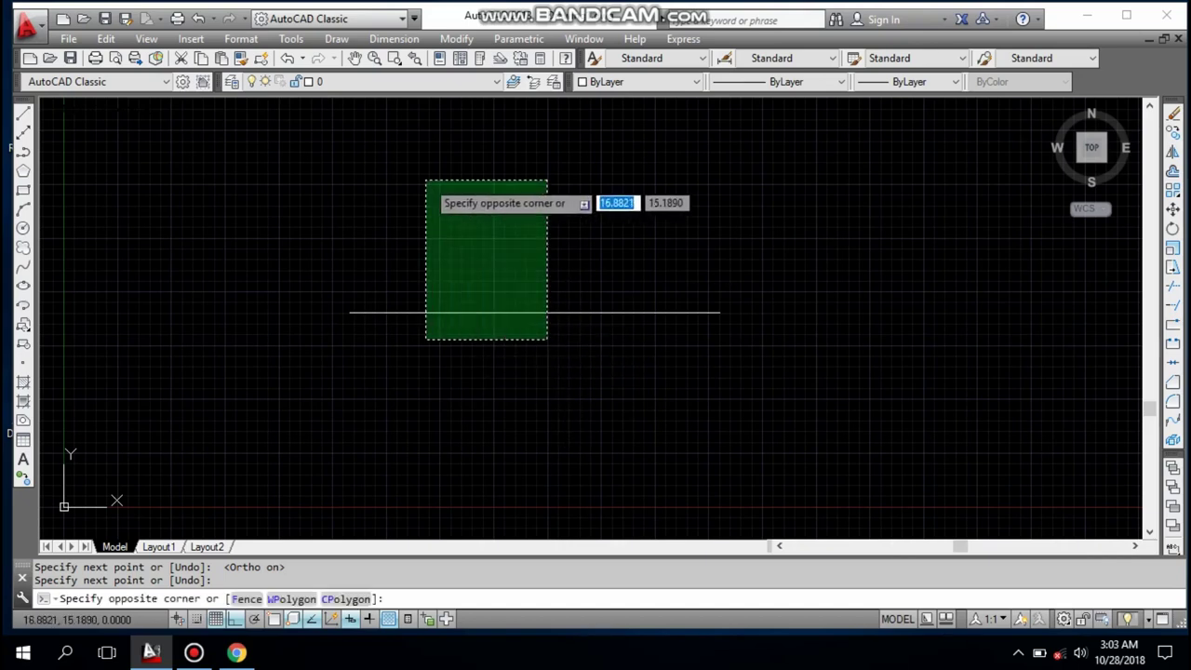
click(426, 187)
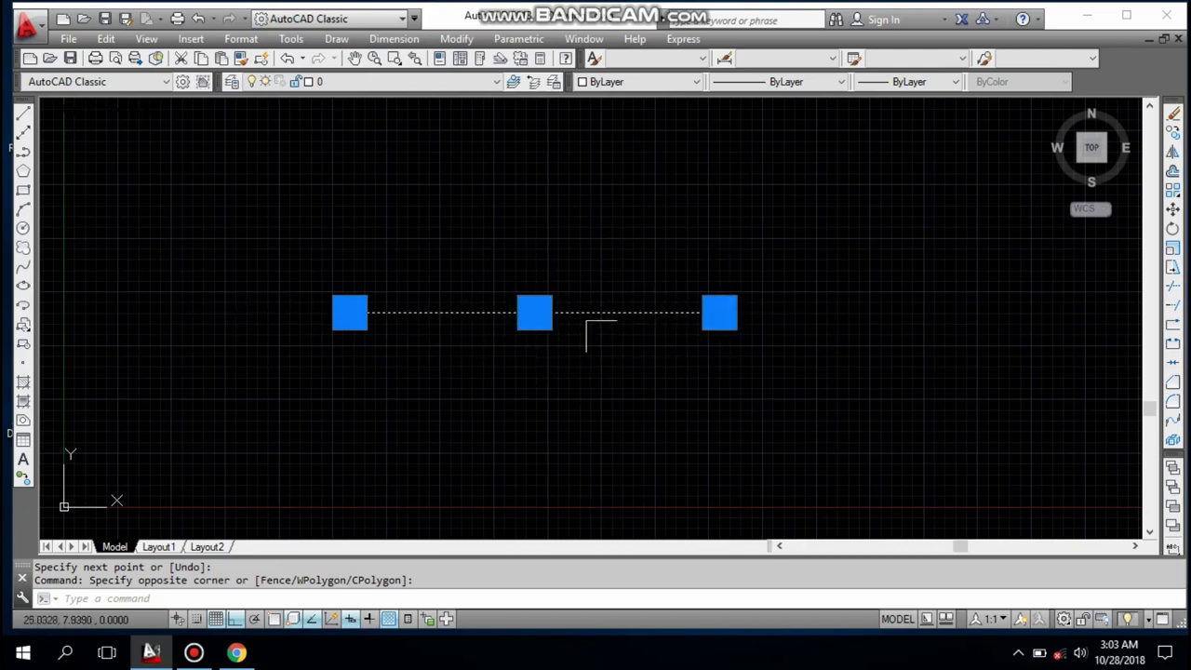
right_click(616, 317)
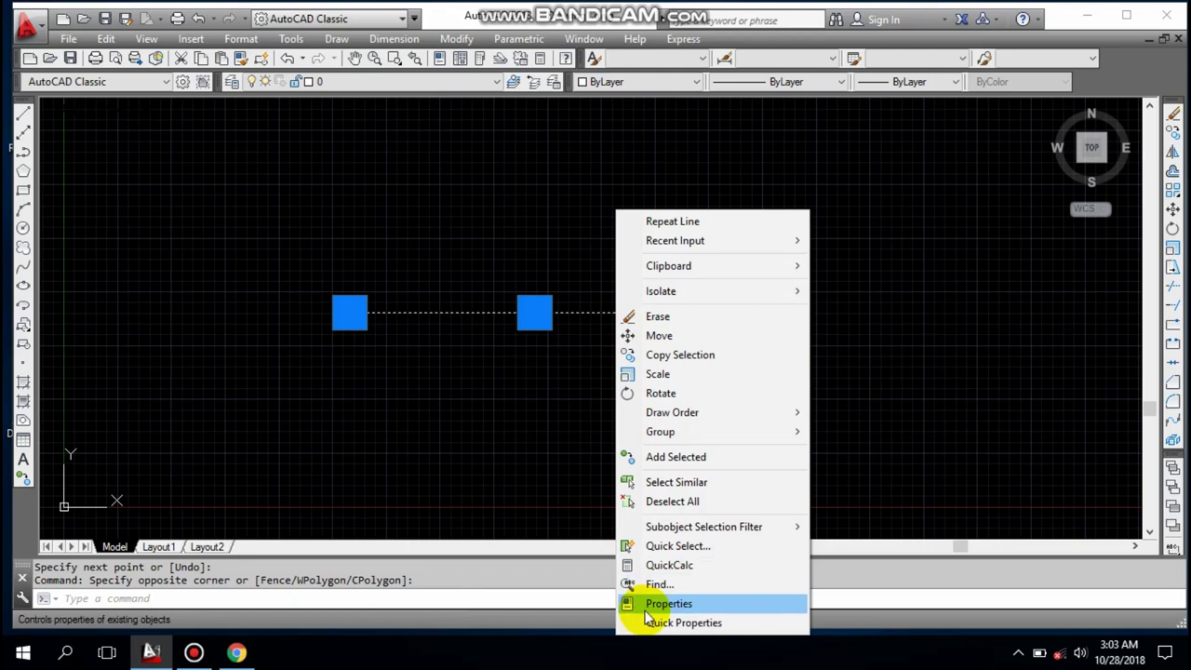
click(497, 423)
key(Escape)
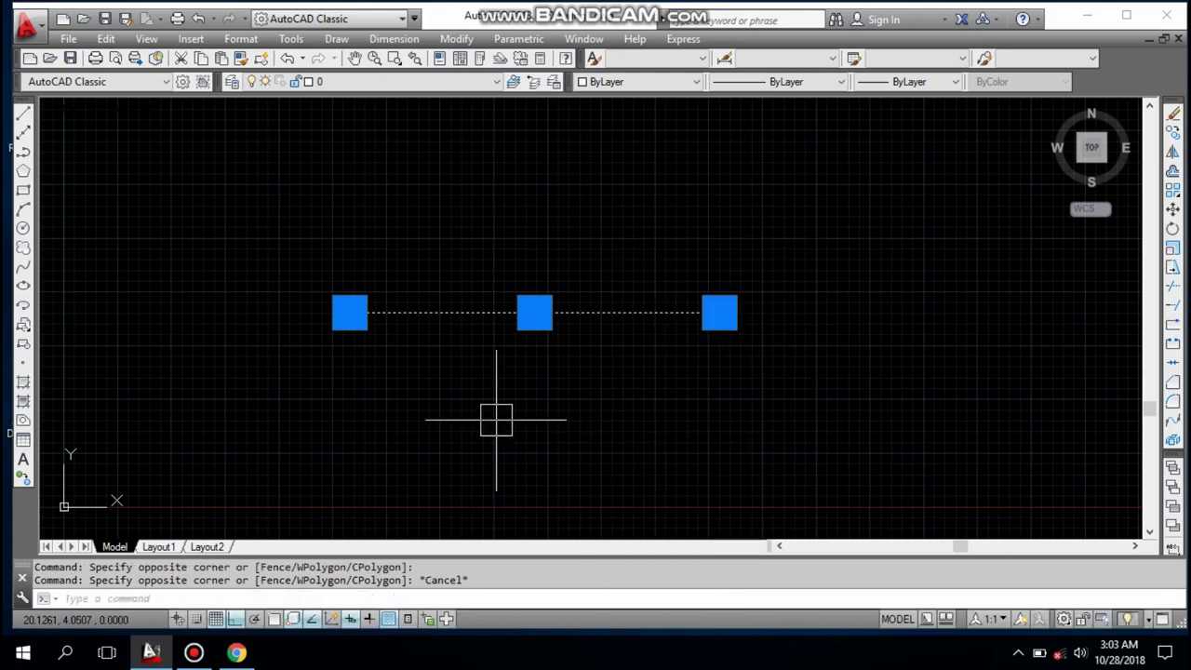
key(Escape)
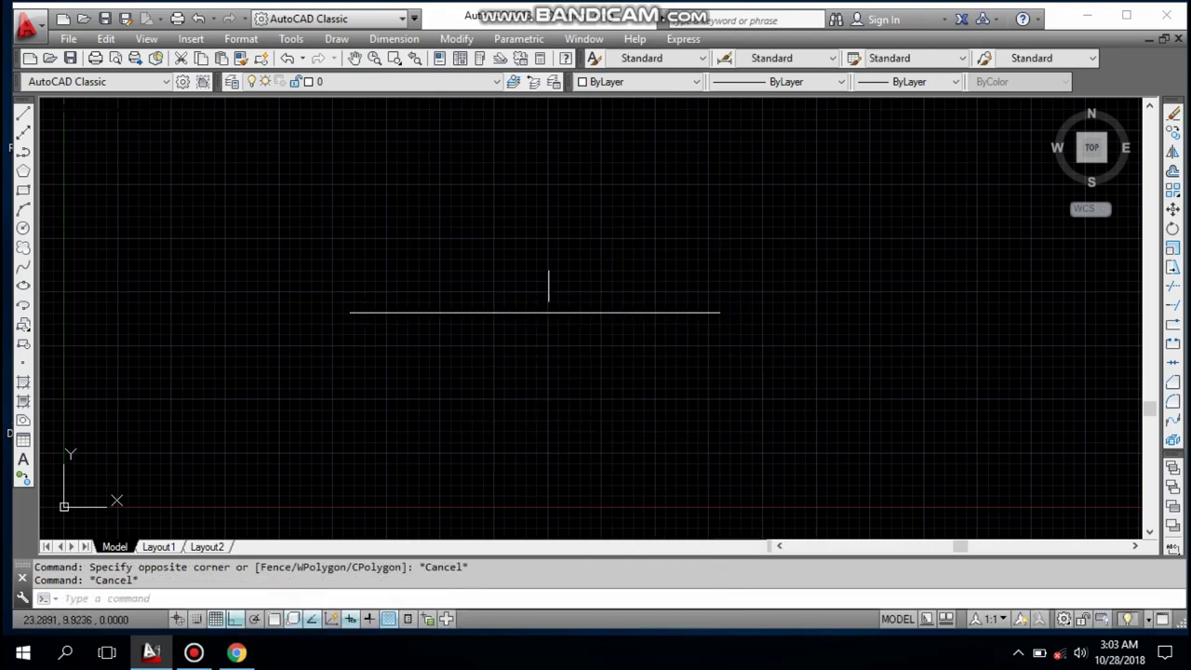
- Reduce the grip size to a medium setting and select the line to check its smaller grips
right_click(581, 306)
click(596, 533)
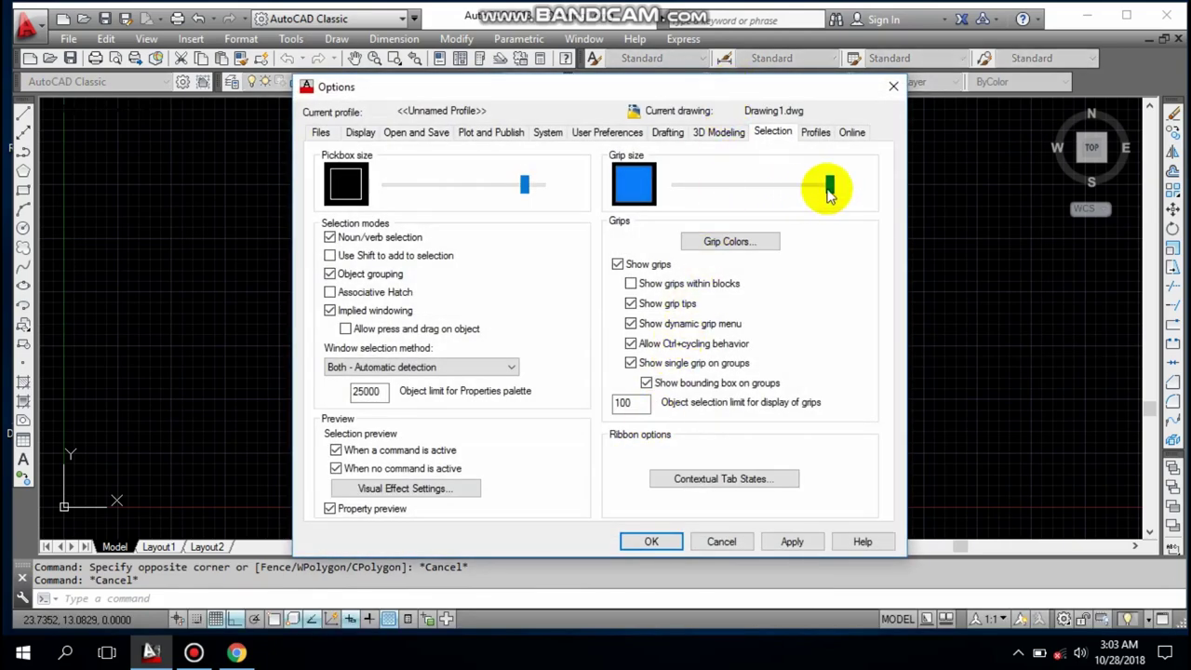
drag(831, 191, 716, 191)
click(655, 544)
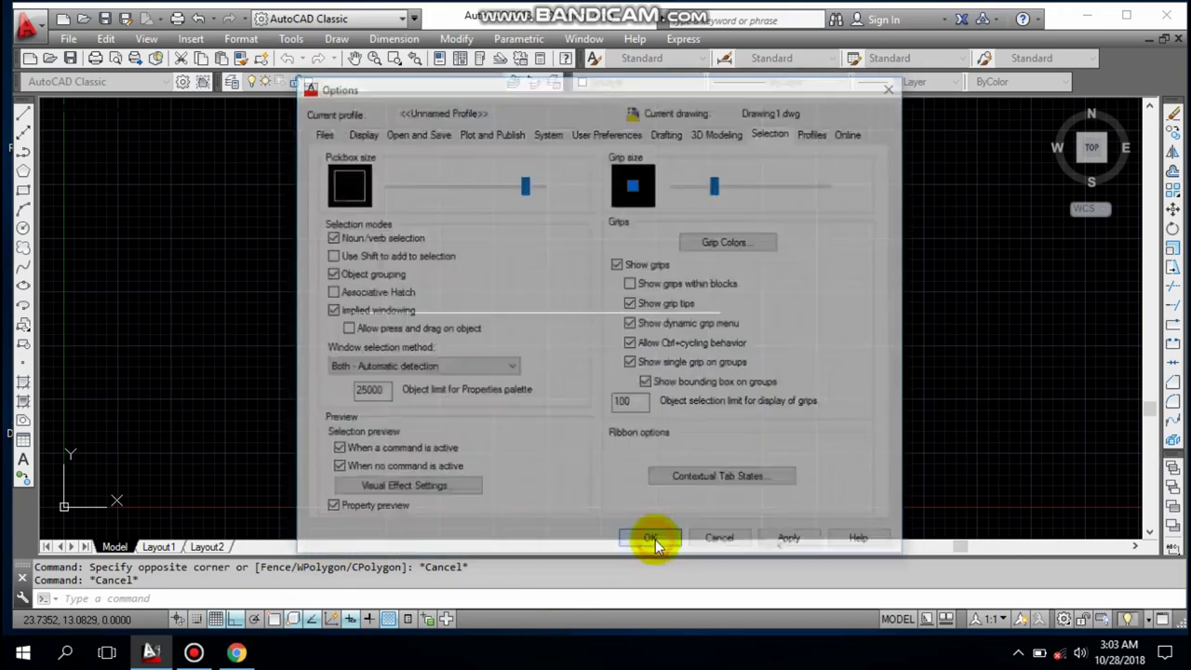
click(581, 313)
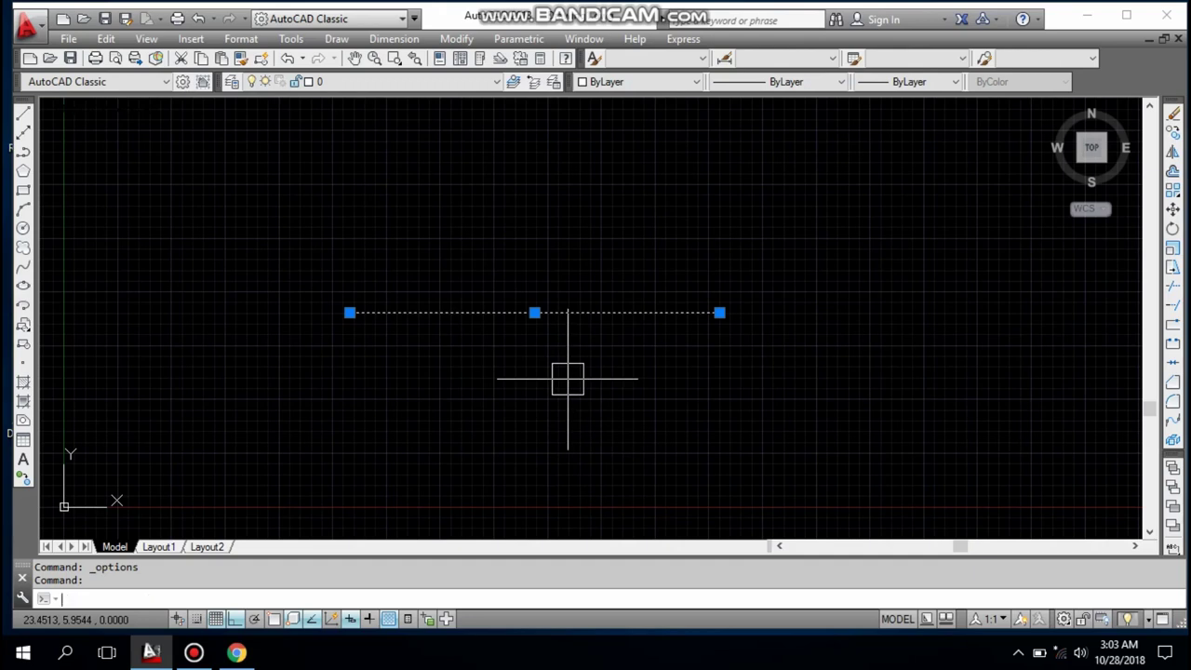
key(Escape)
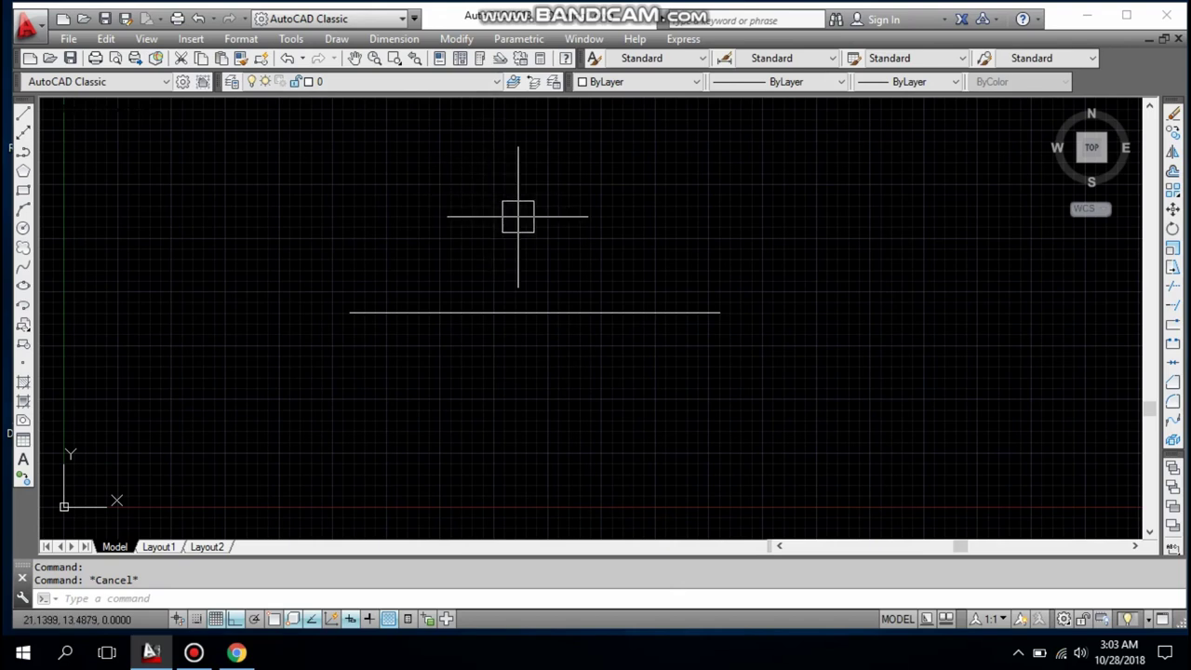
- Enable every object snap mode in Drafting Settings and confirm the change
right_click(518, 216)
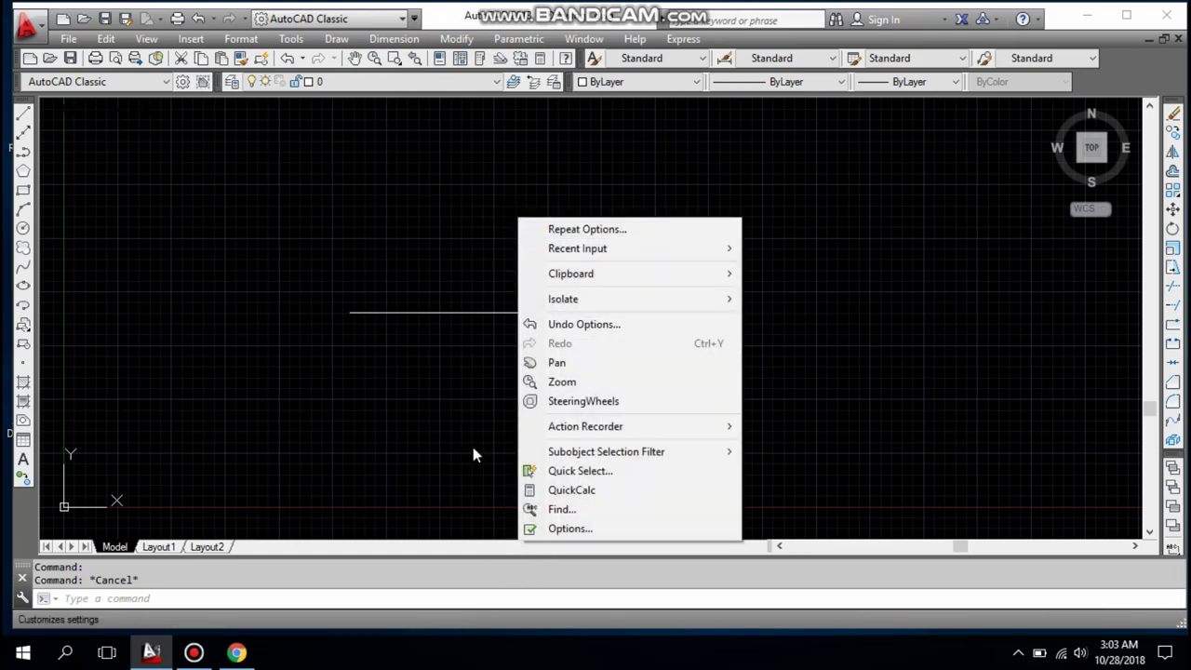
click(367, 247)
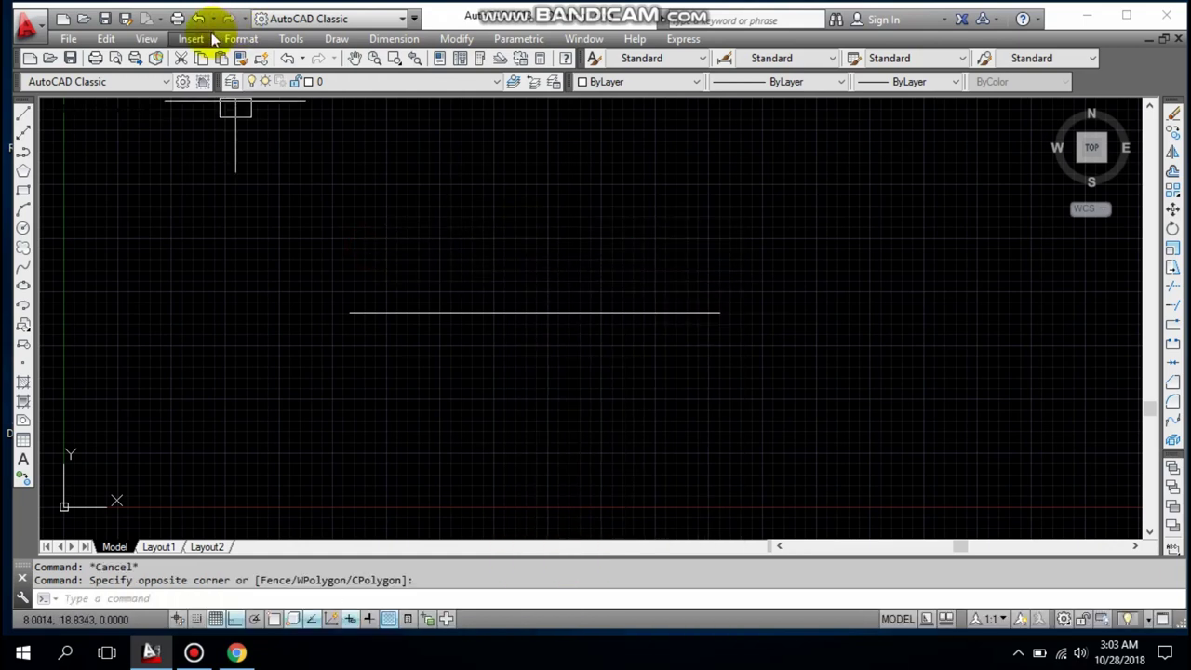
click(290, 39)
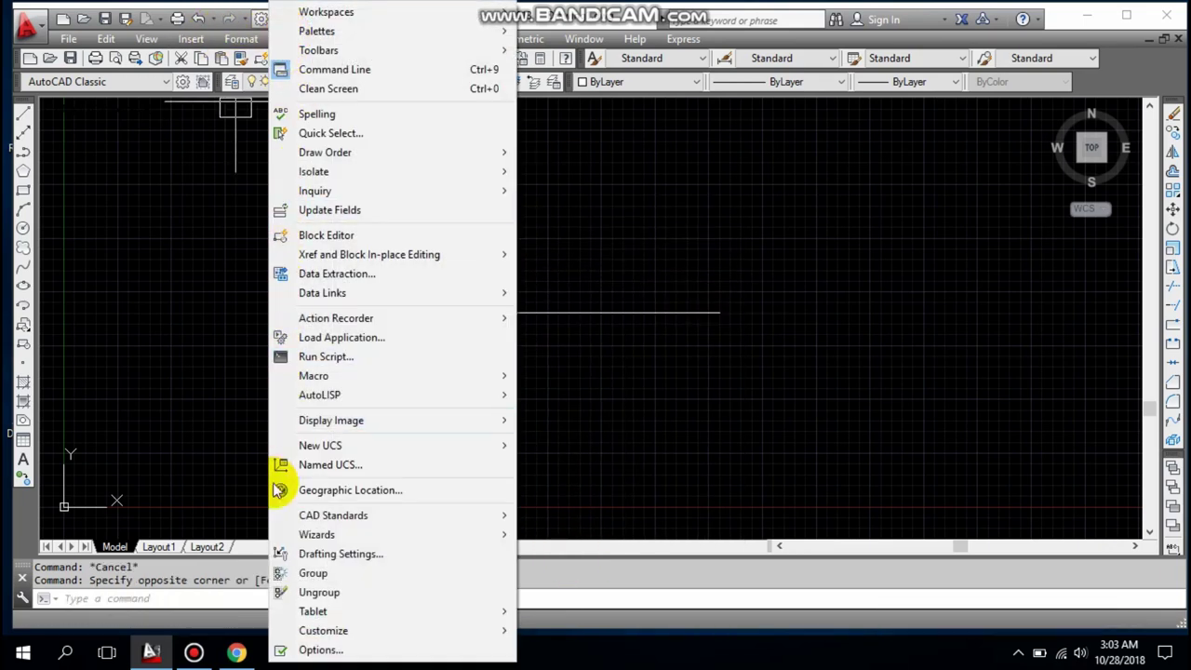
click(321, 555)
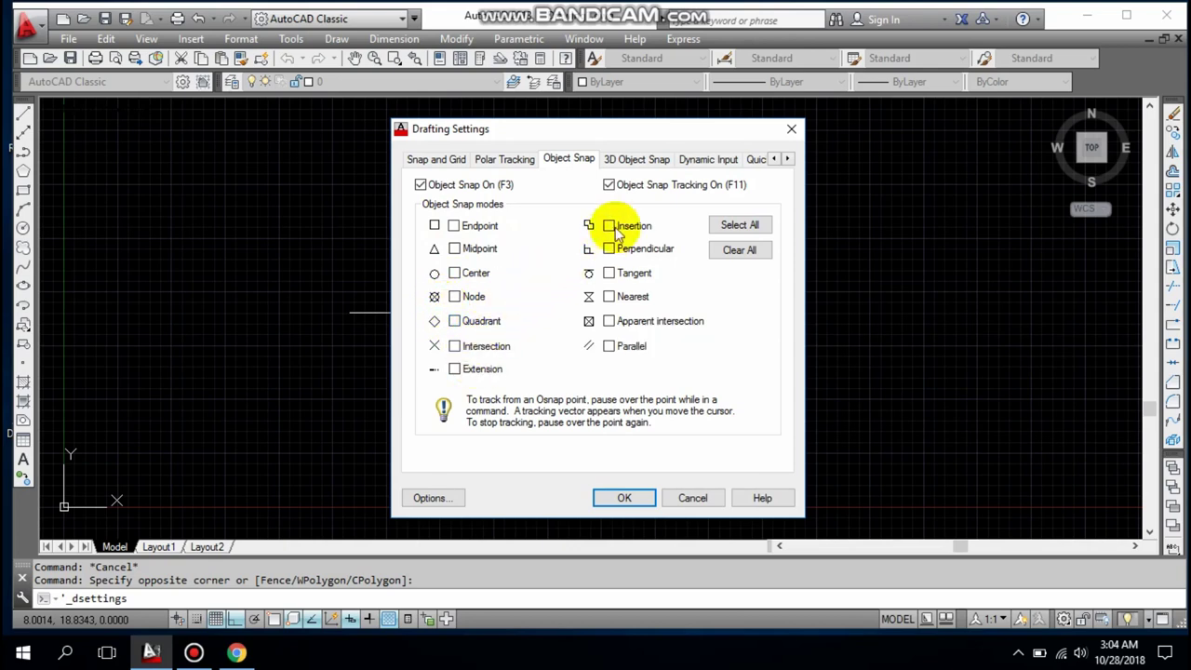
click(735, 225)
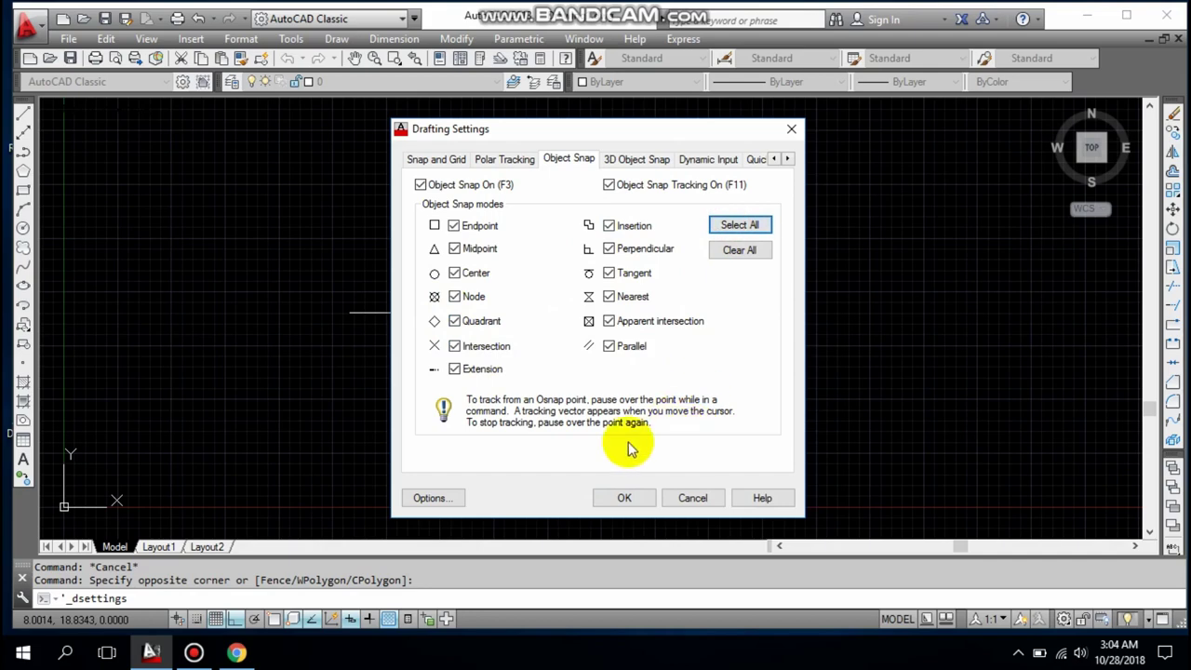
click(622, 499)
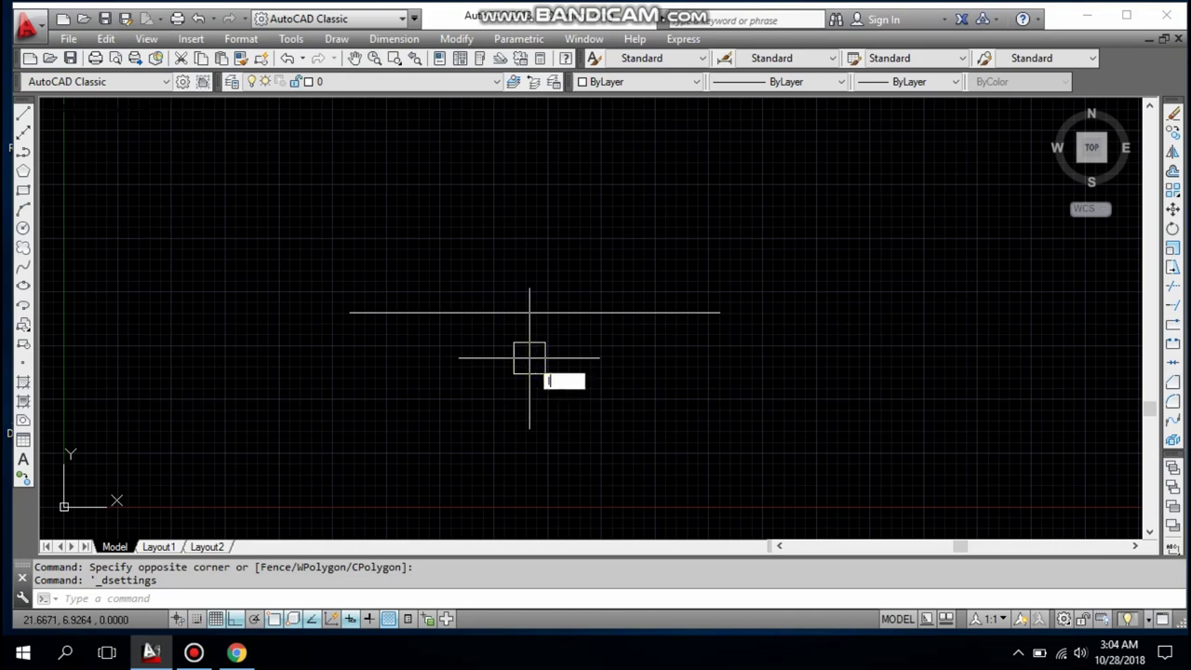
- Draw a trial vertical segment up from the existing line, then undo it and end LINE
key(Return)
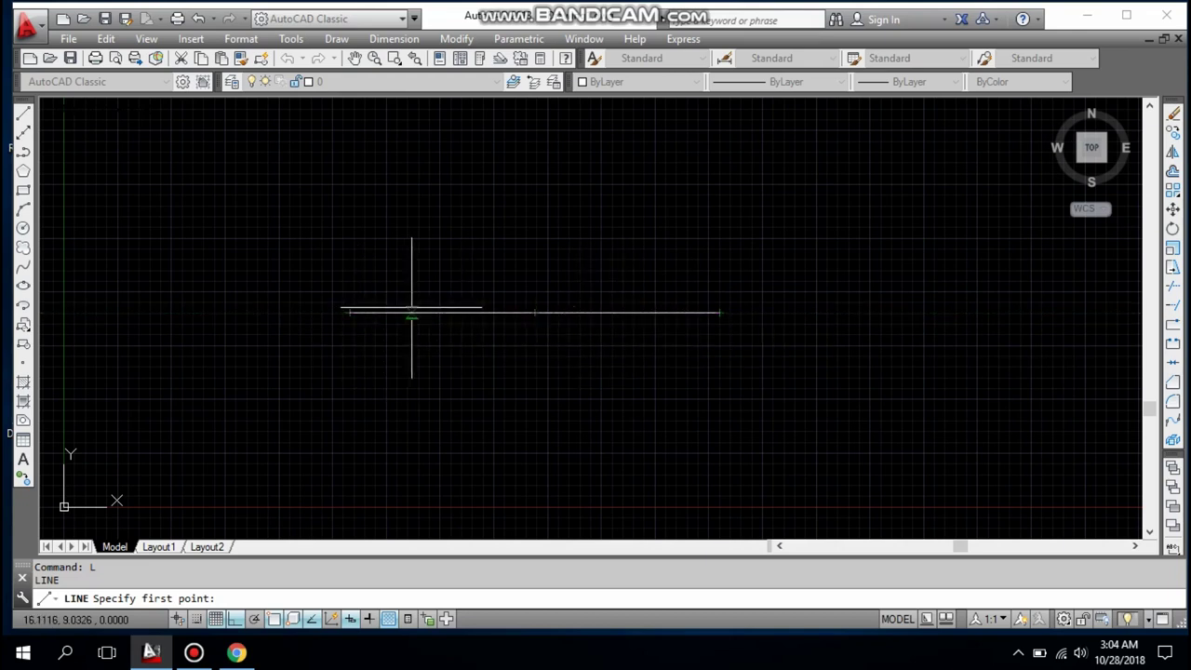
click(419, 312)
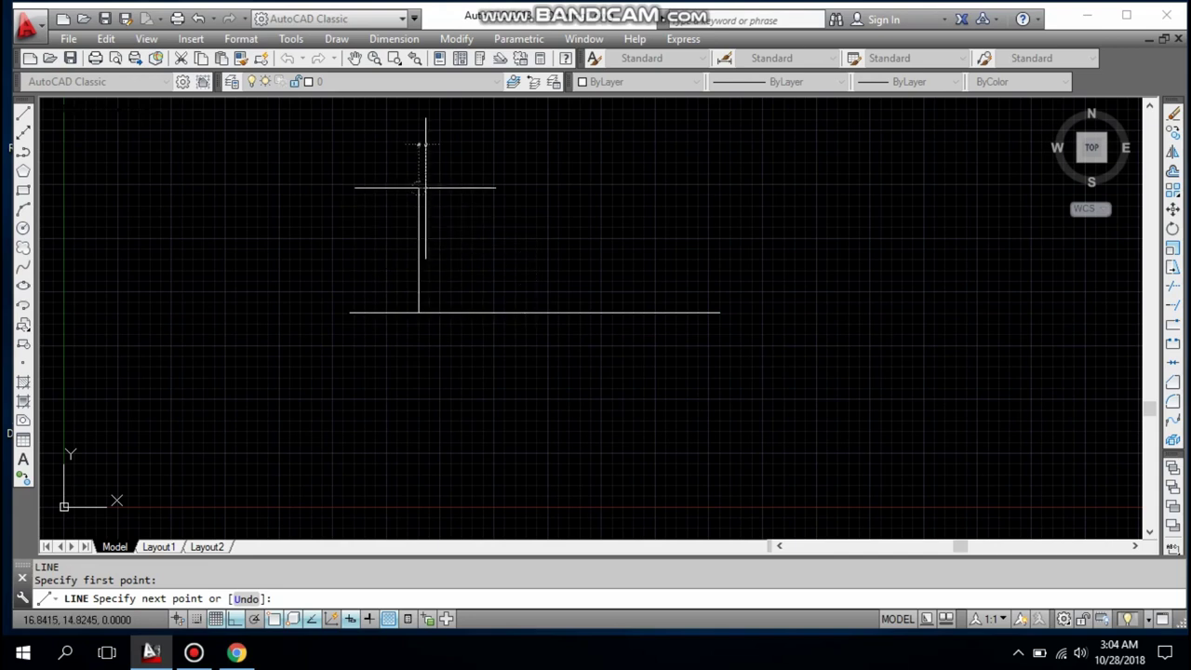
click(419, 275)
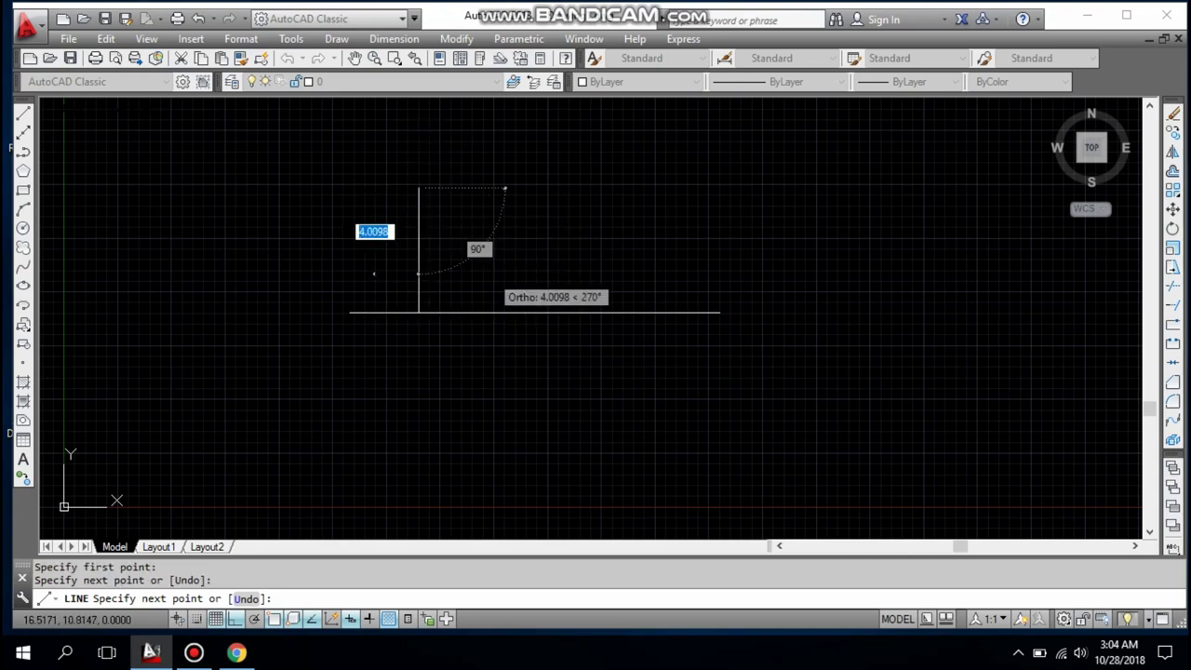
key(ctrl+z)
key(Return)
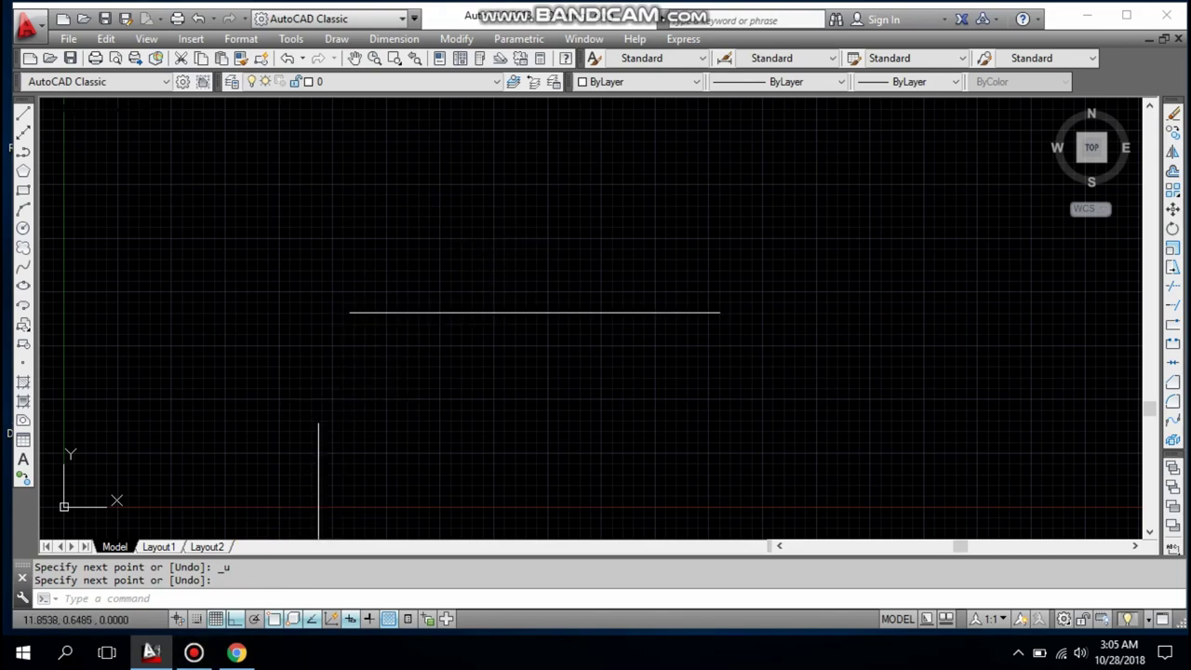
- Turn object snap off and start a new LINE command
click(273, 619)
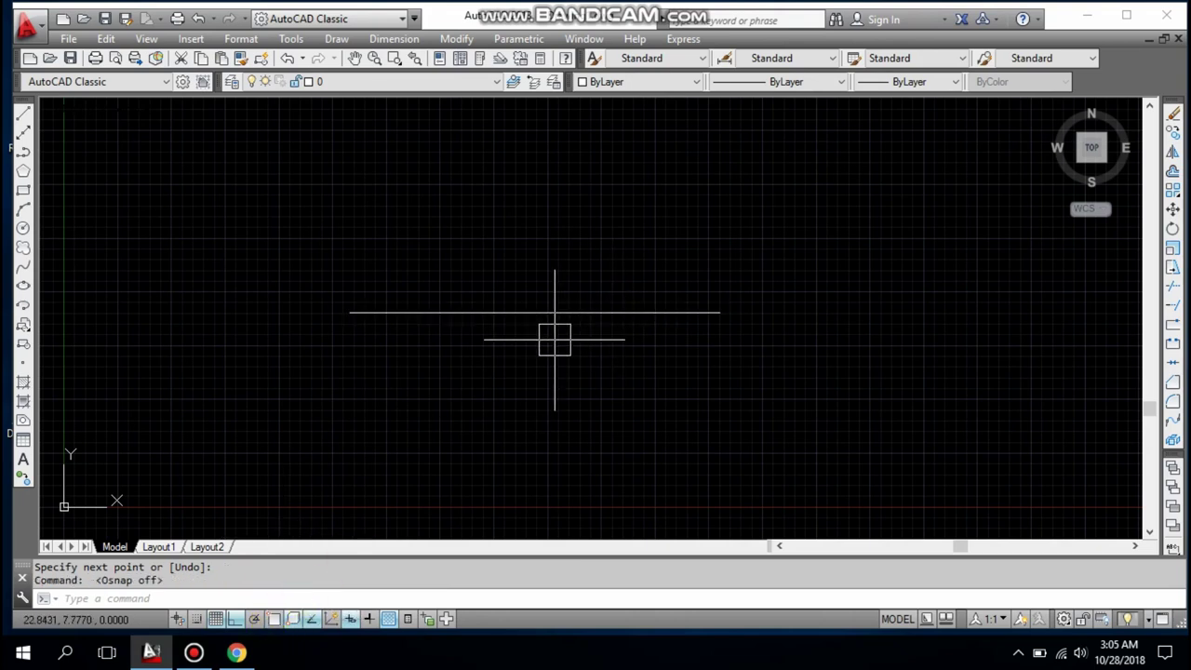
text(l)
key(Return)
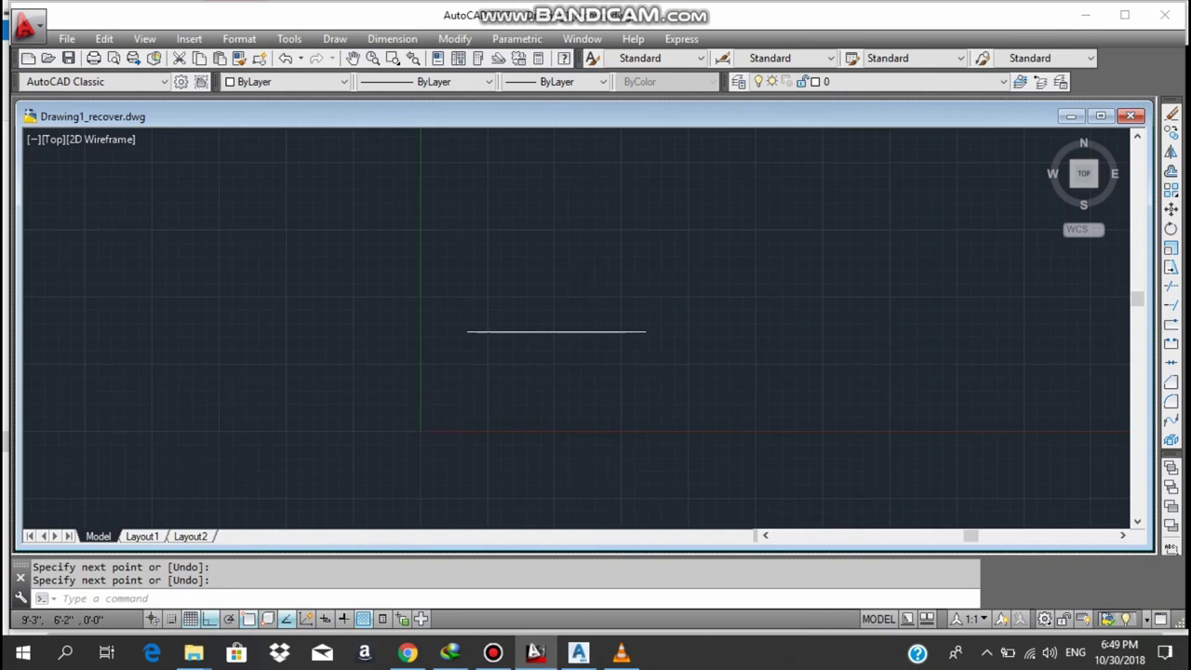
scroll(544, 352, up, 2)
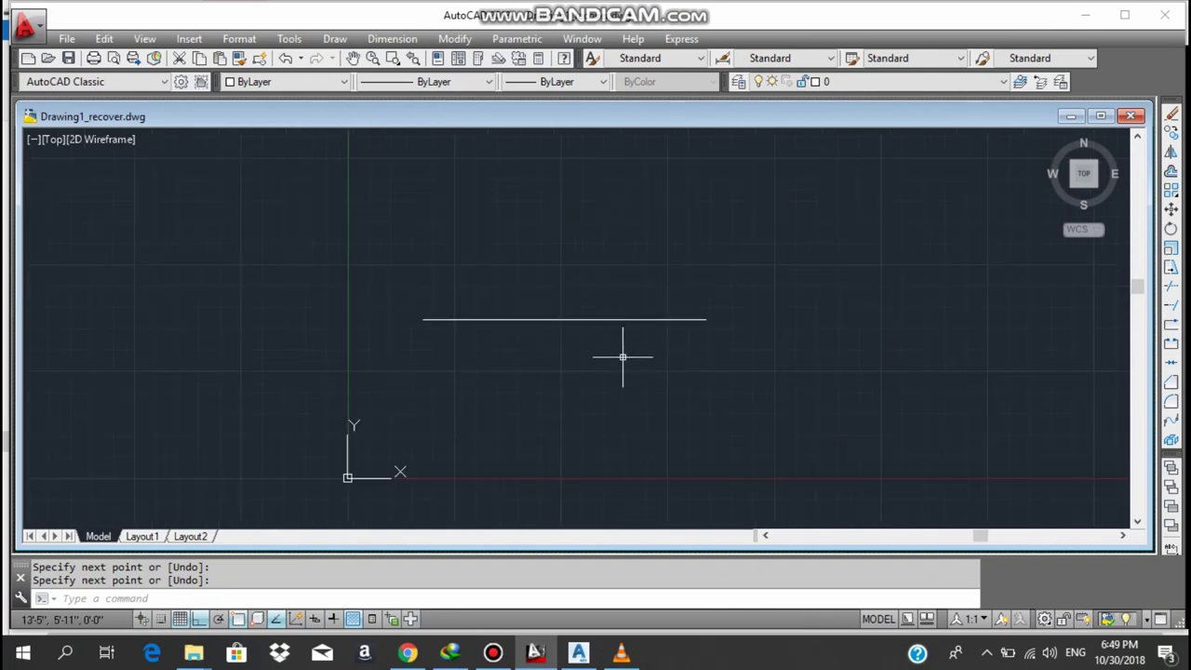
- Erase the horizontal line using a crossing window selection
click(753, 400)
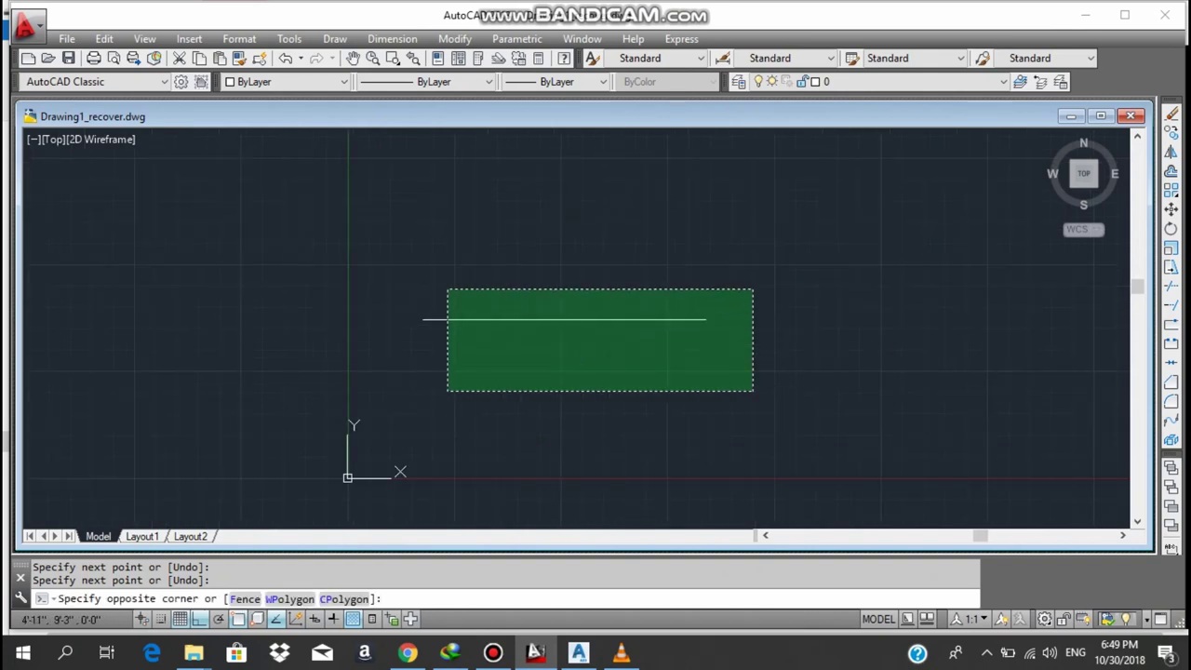
click(447, 288)
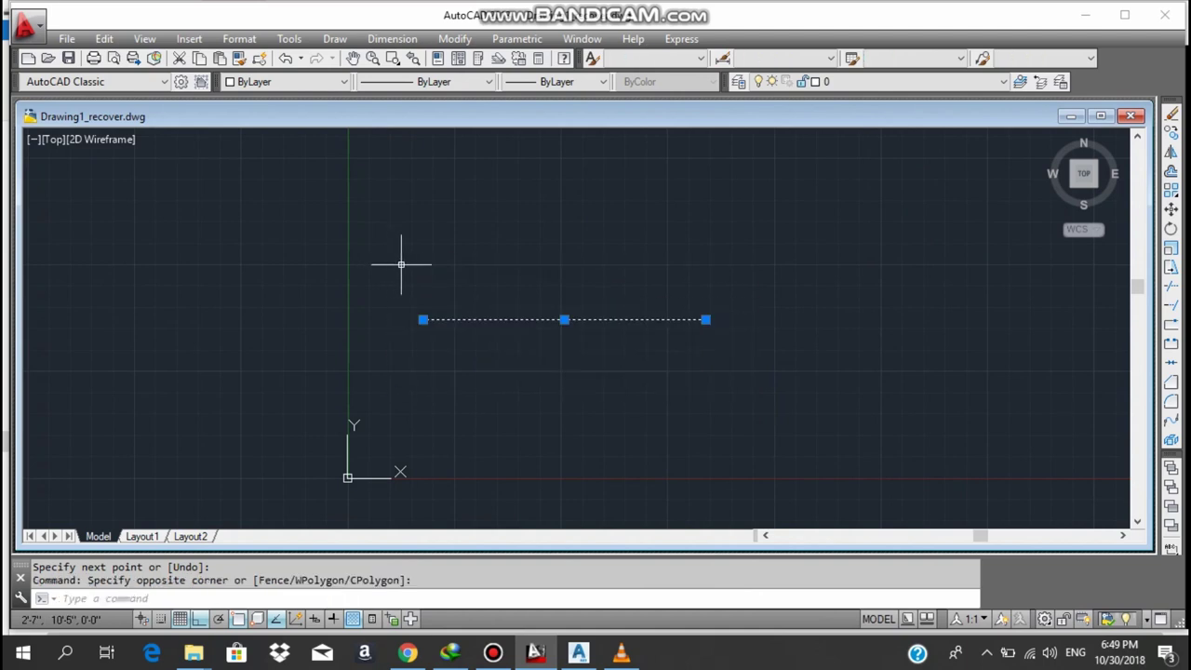
key(Delete)
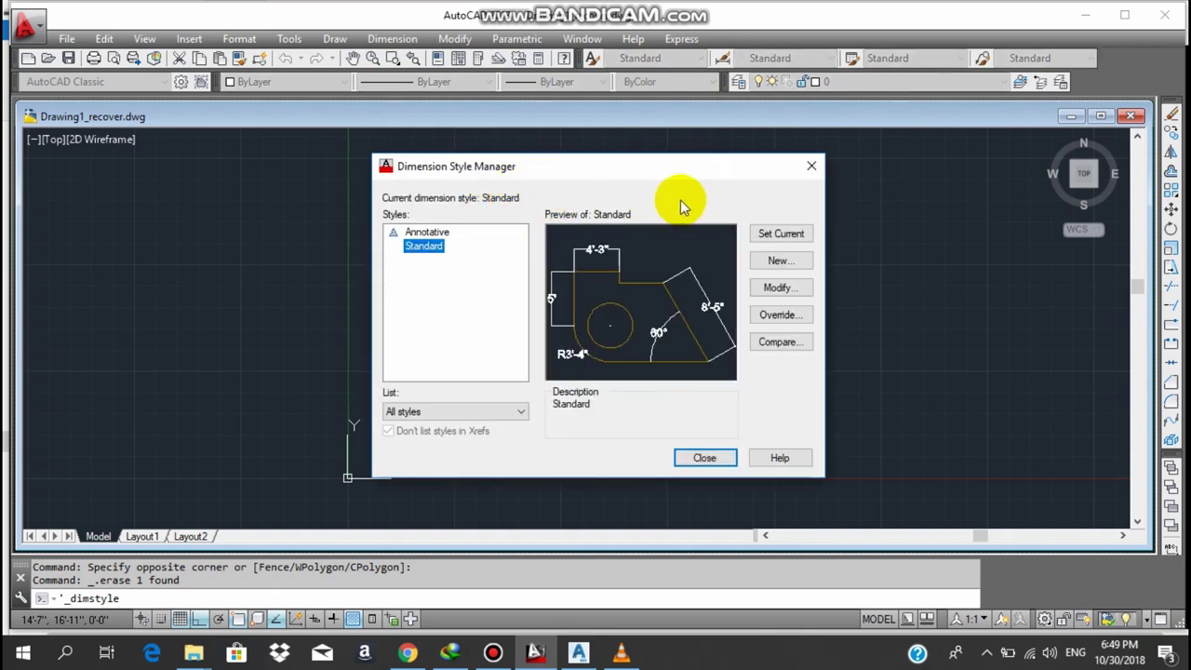
- Edit the Standard dimension style and bring up its dimension and extension line settings
click(765, 296)
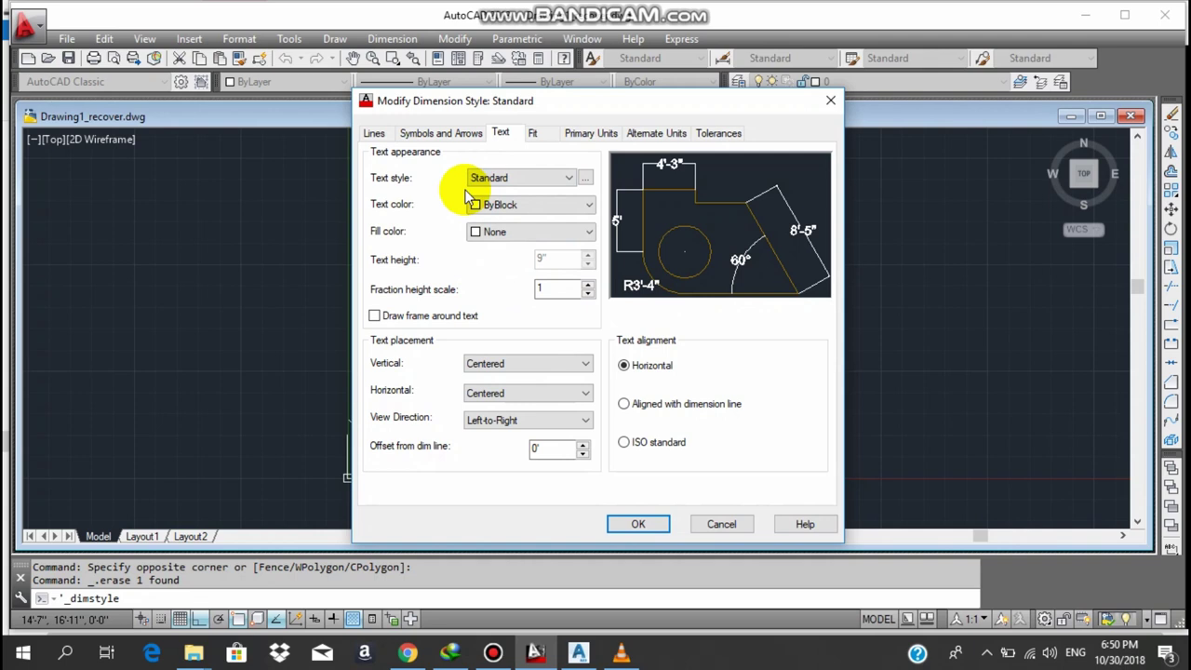
click(373, 133)
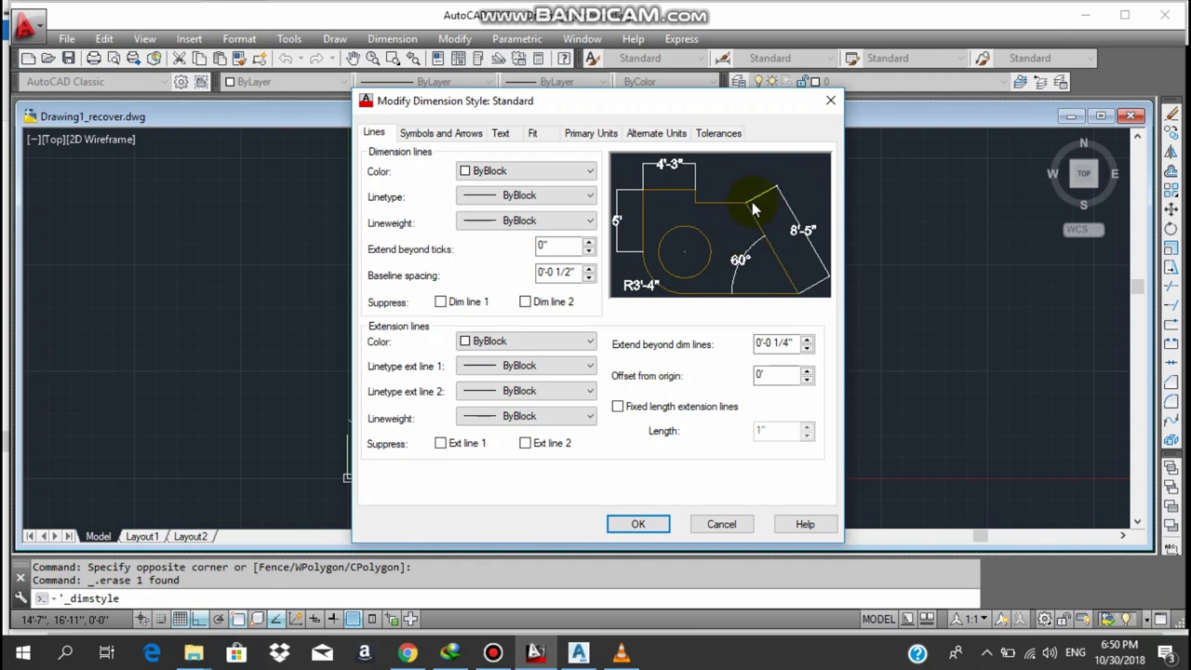
- Set both the dimension line and extension line colours to Red
click(502, 171)
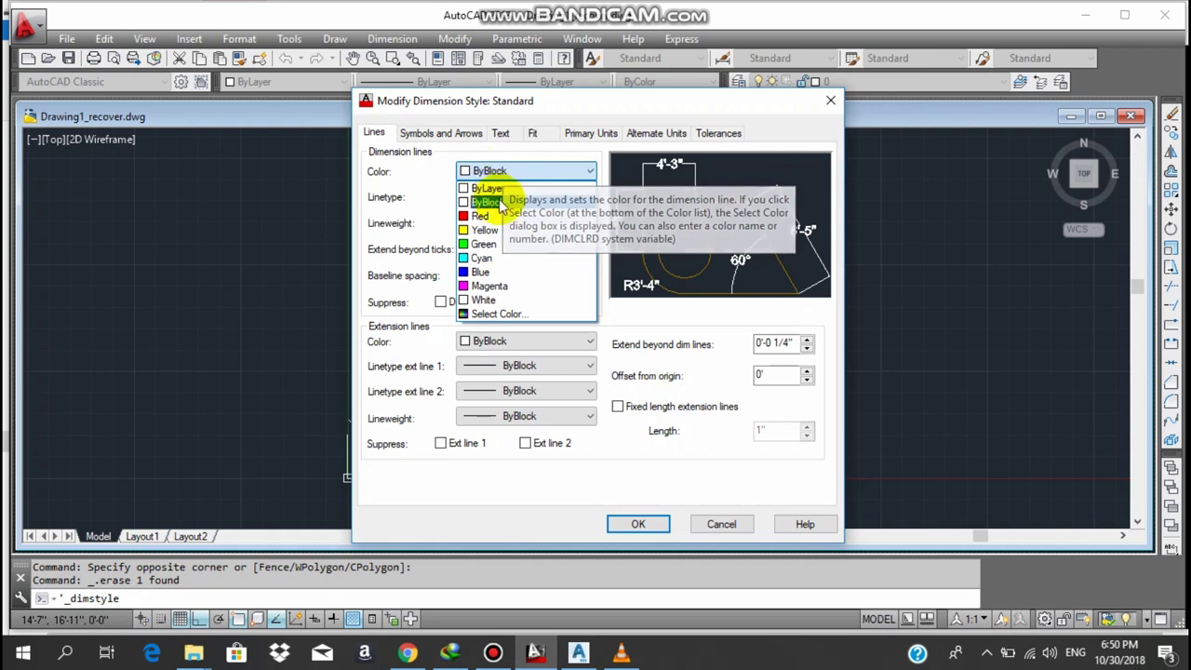
click(495, 215)
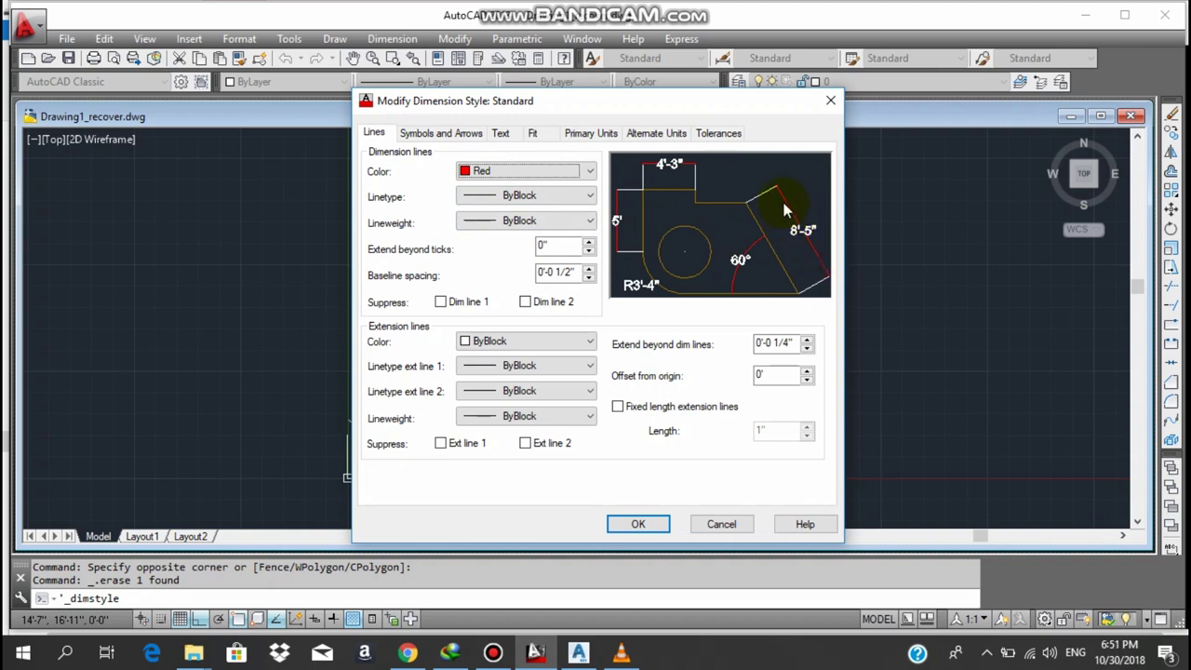
click(491, 344)
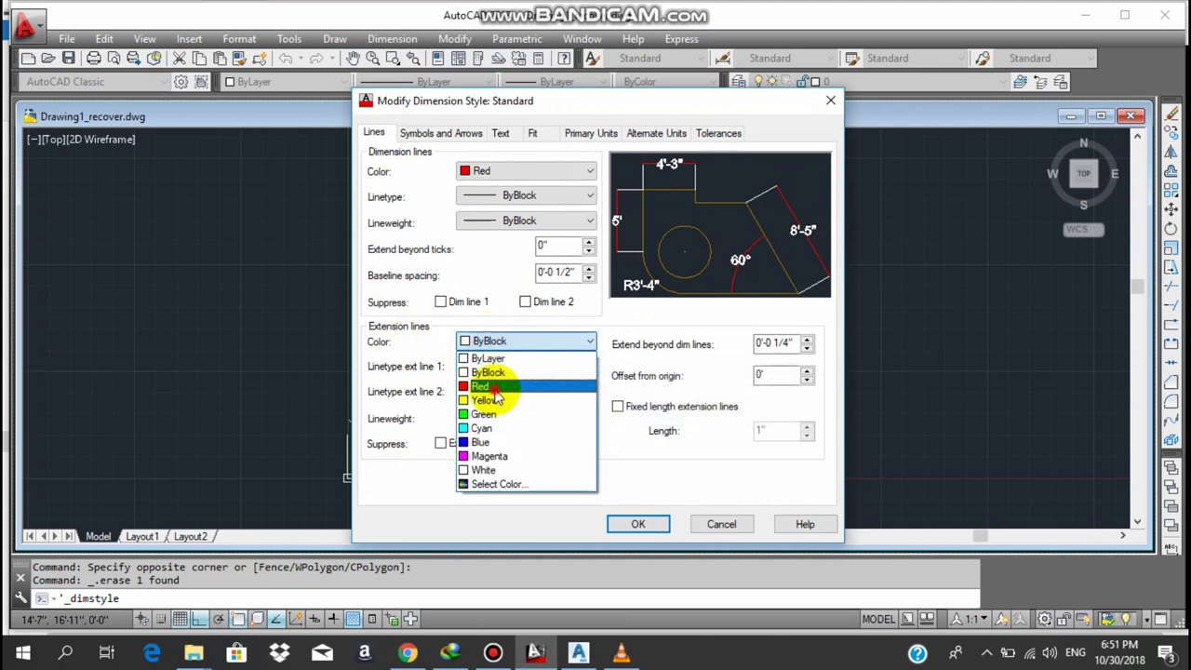
click(494, 389)
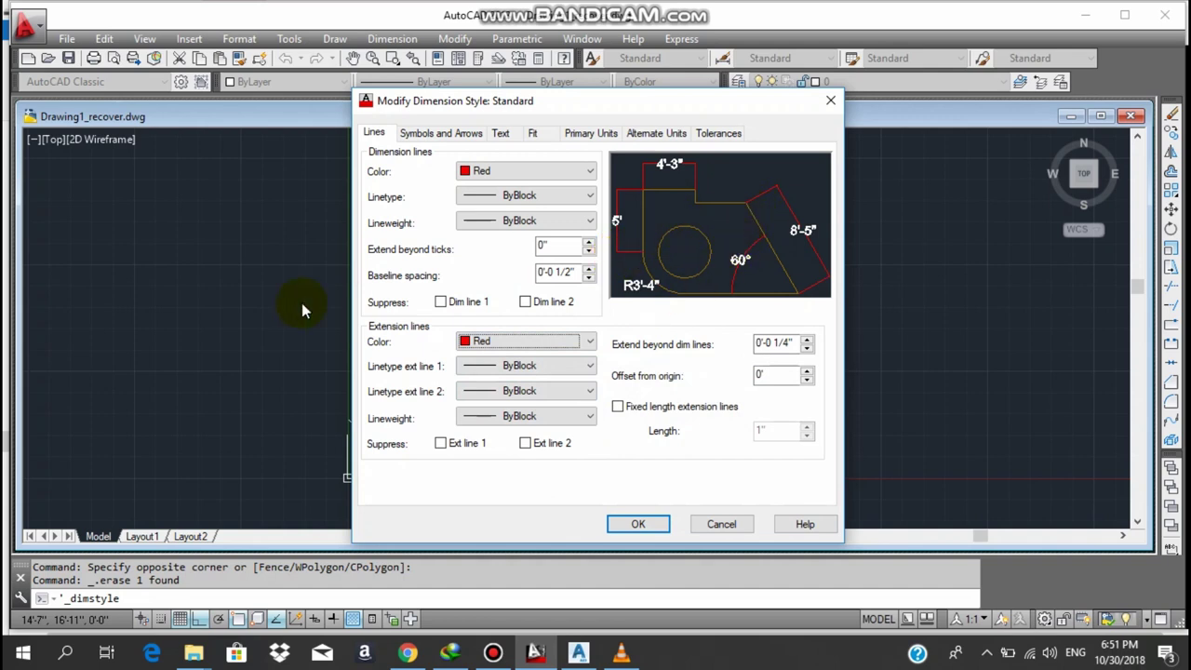
- Set the first and leader arrowheads to Oblique
click(429, 139)
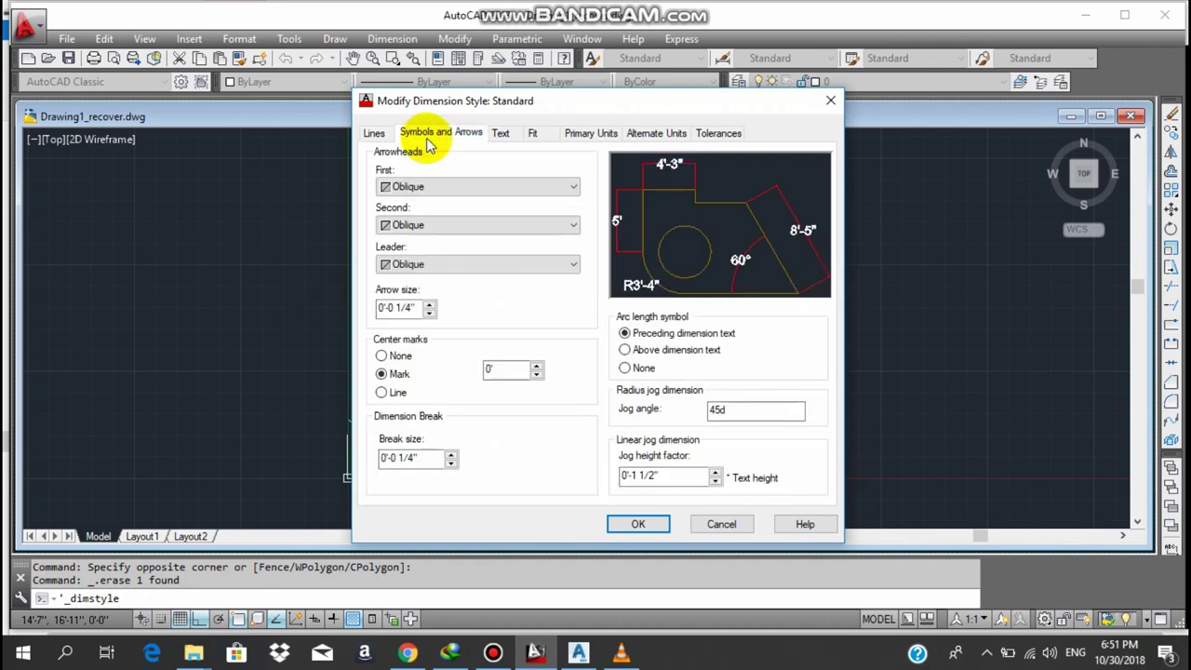
click(416, 189)
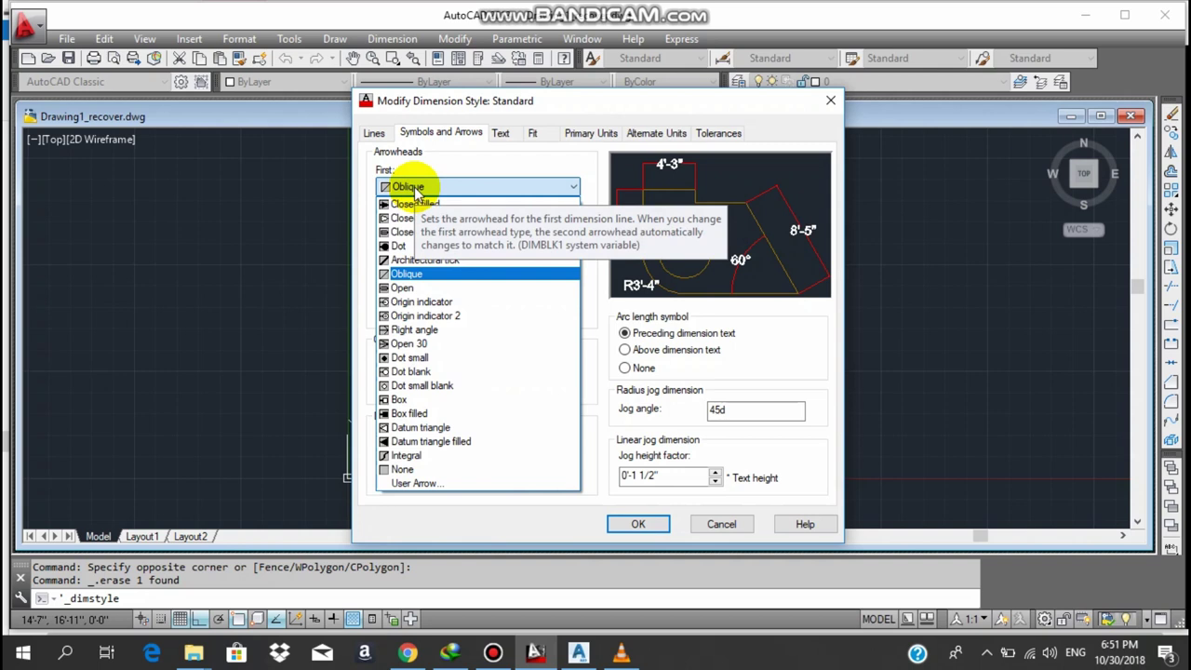
click(415, 274)
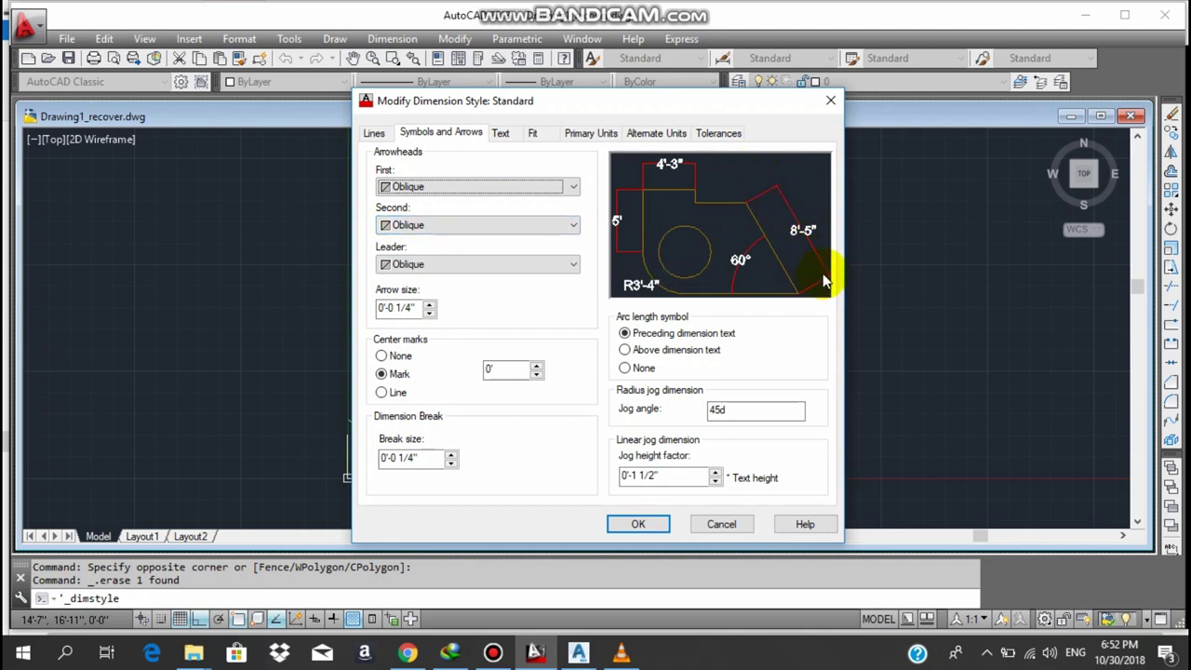
click(421, 271)
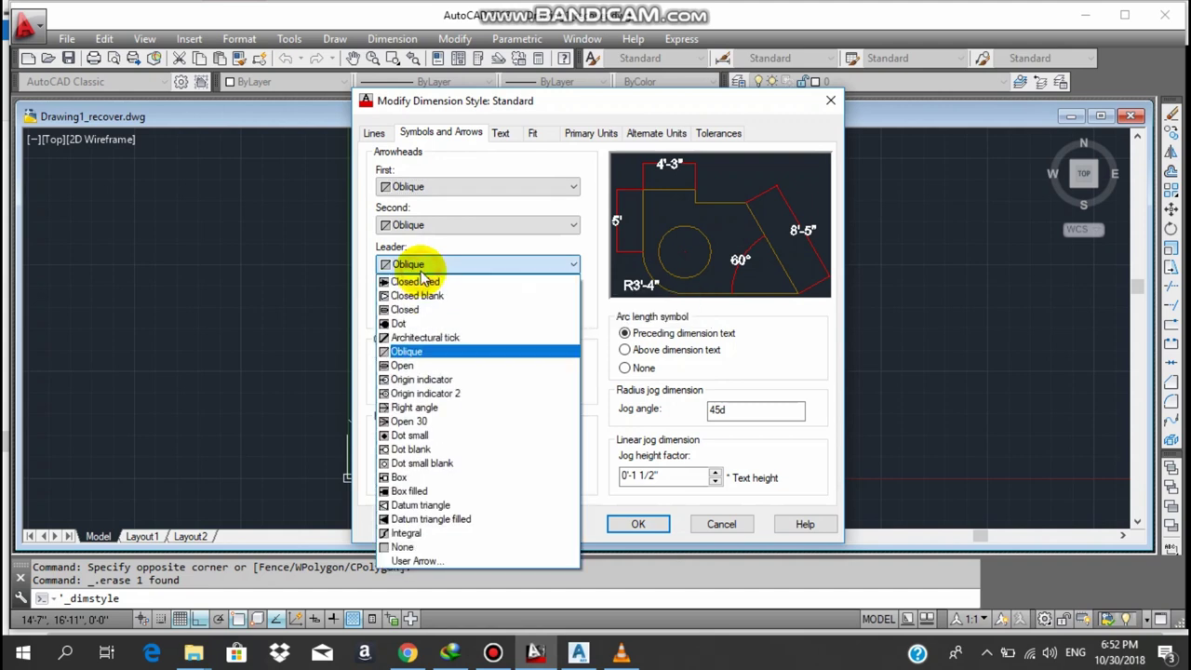
click(420, 355)
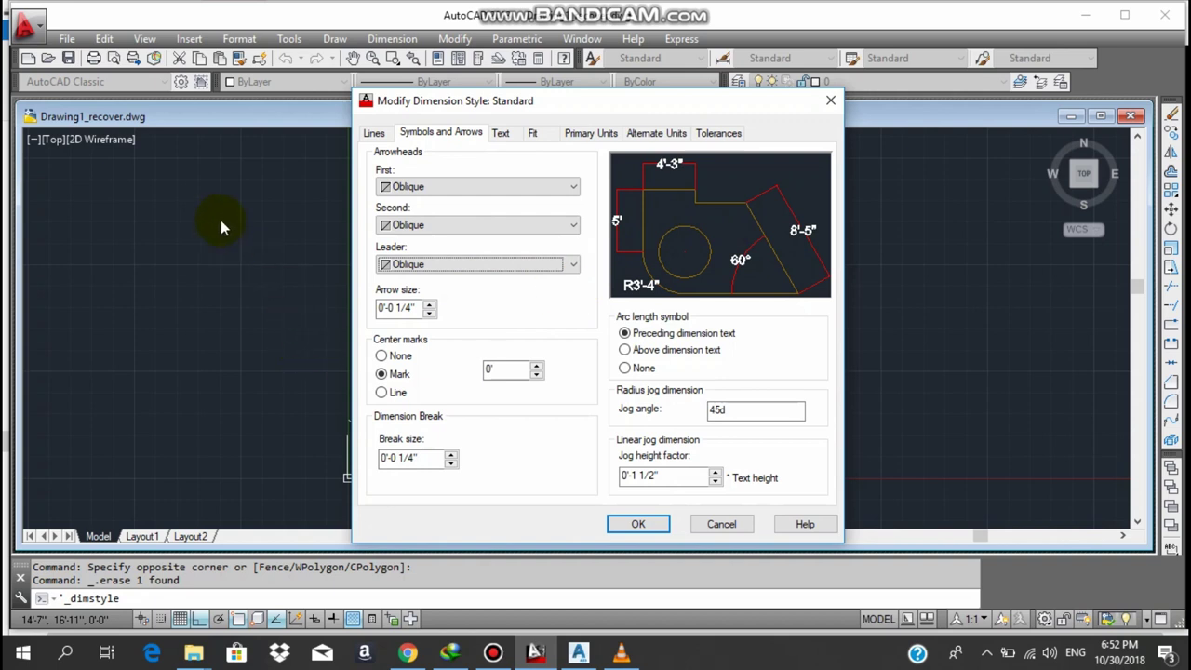
- Change the arrow size to 6
click(389, 310)
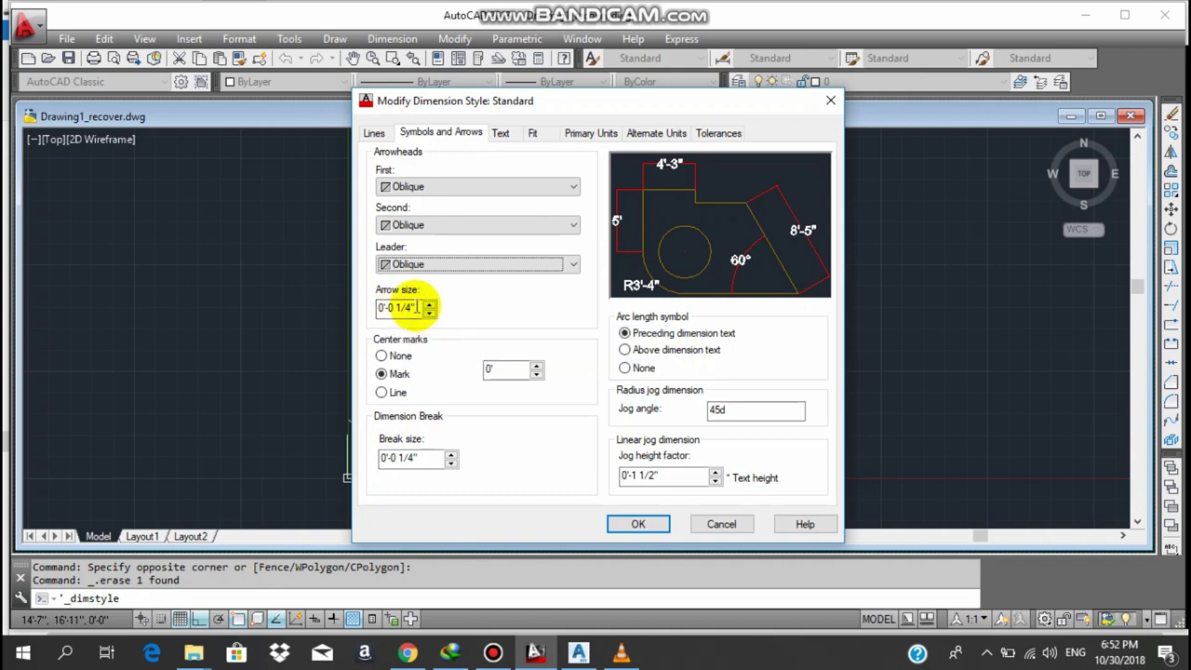
drag(420, 308, 333, 306)
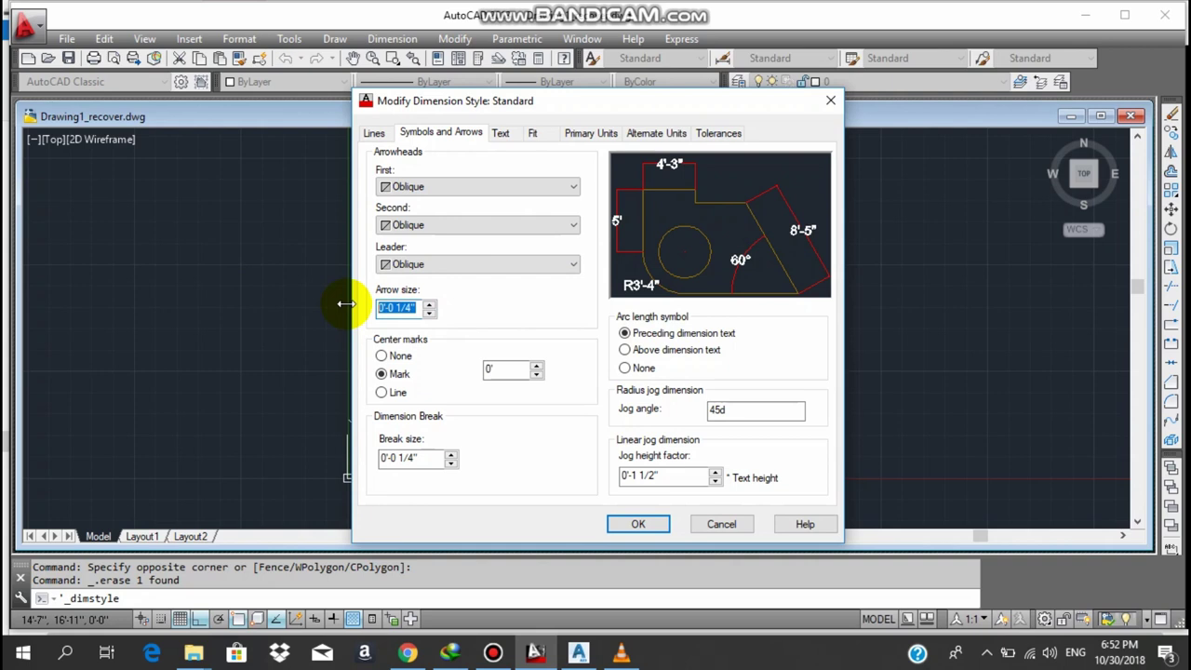
text(6)
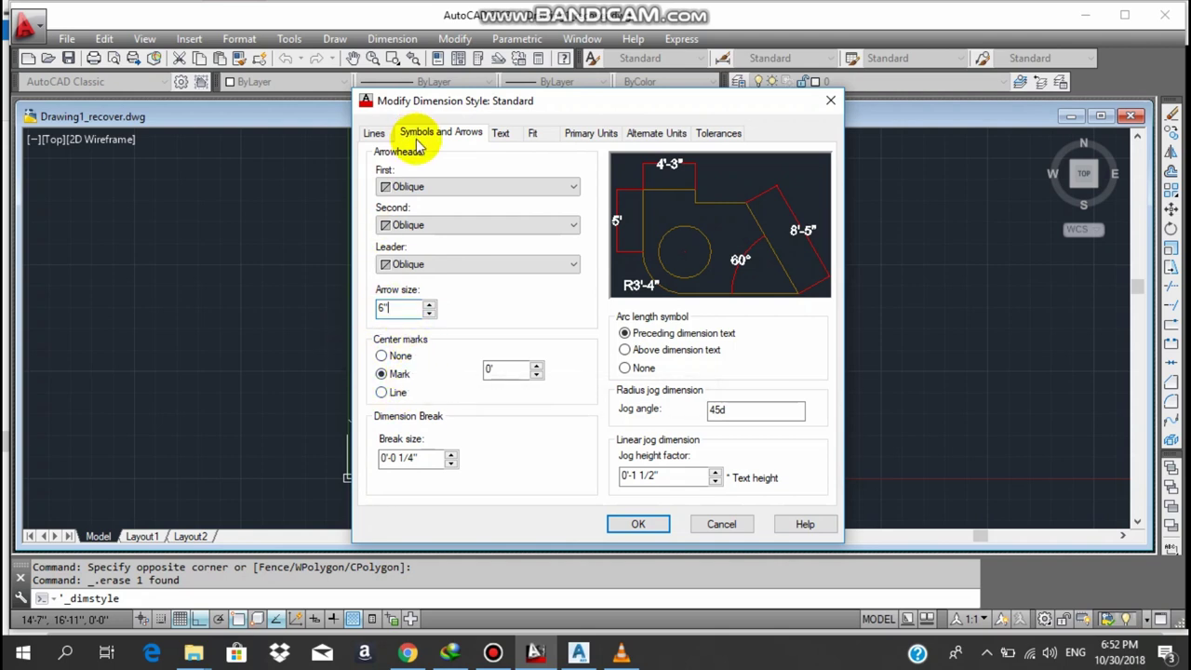
click(502, 135)
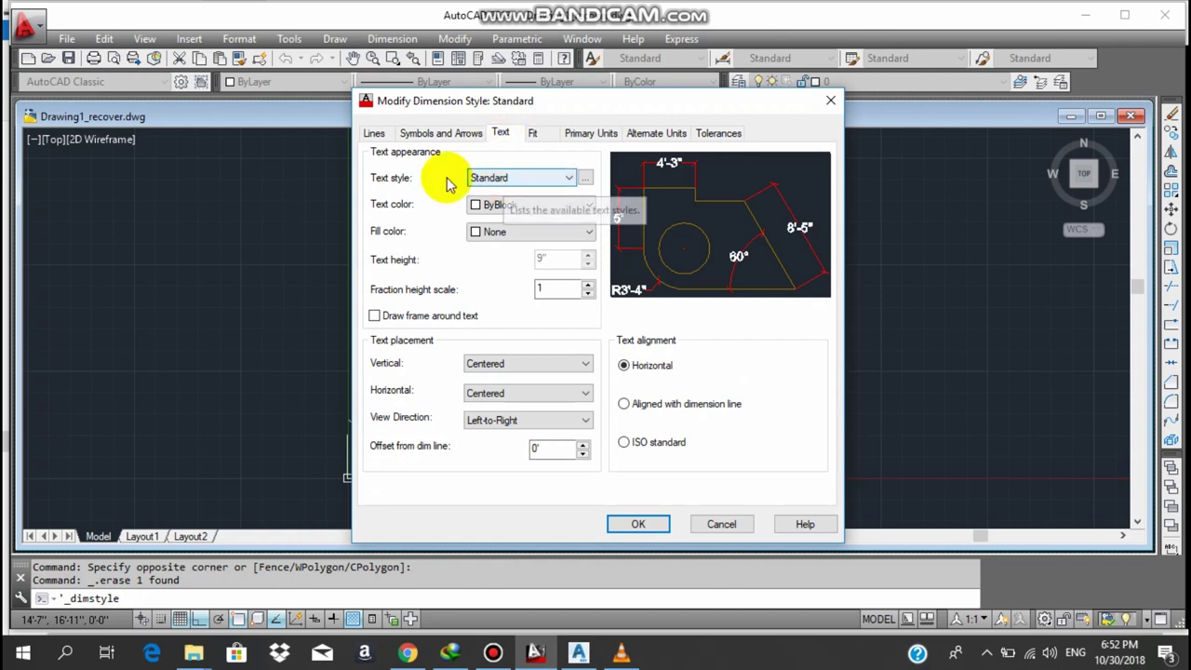
- Give the Standard text style the Arial Narrow font at 8" height and apply it
click(585, 179)
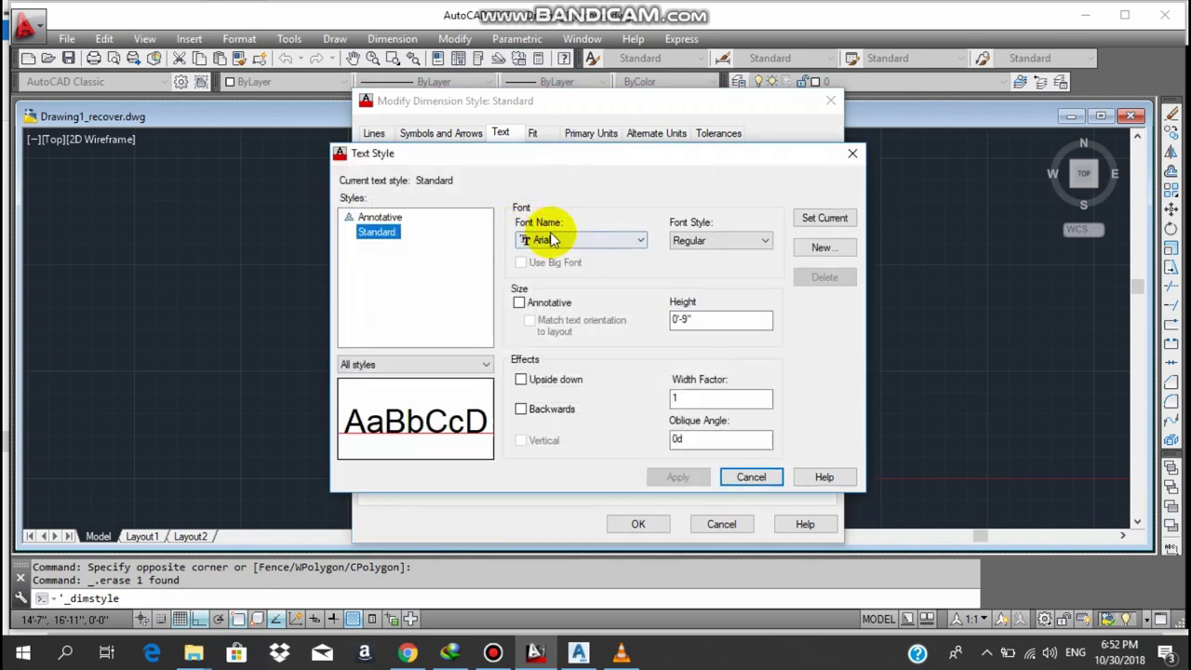
click(636, 245)
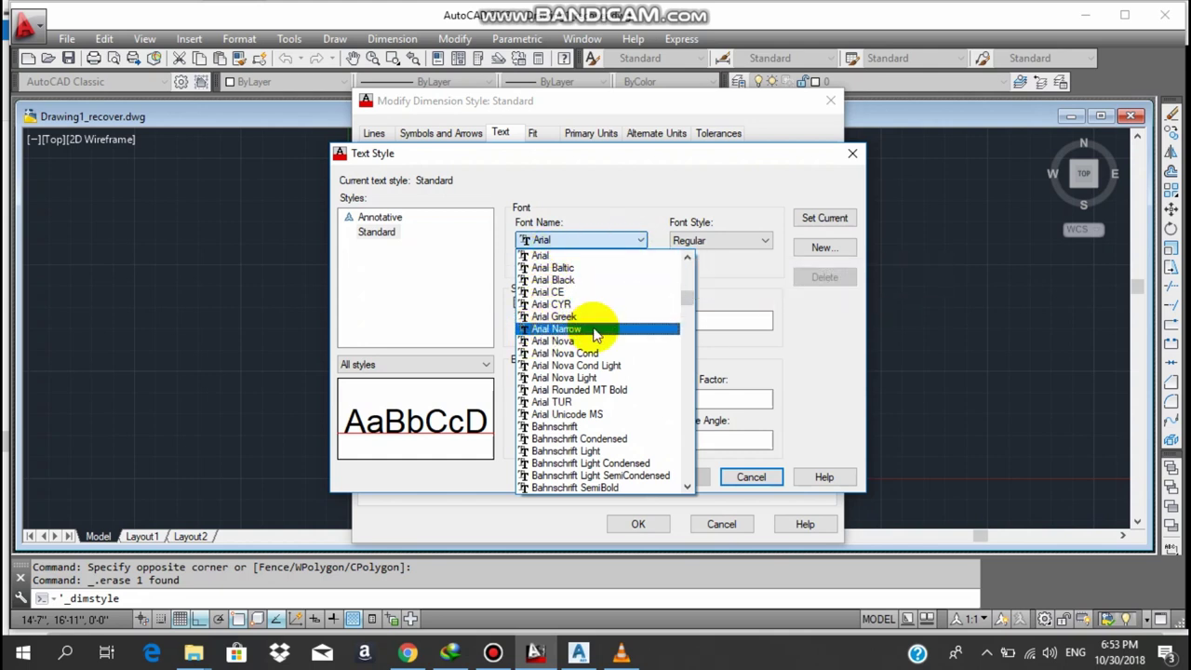
click(596, 333)
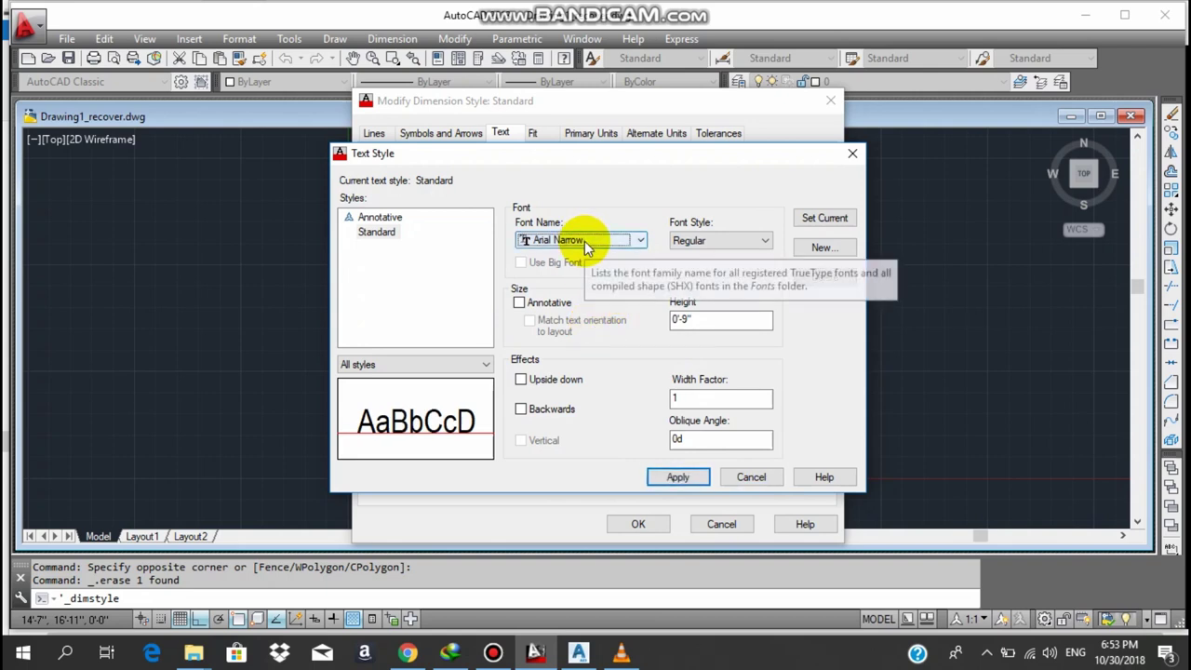
click(703, 318)
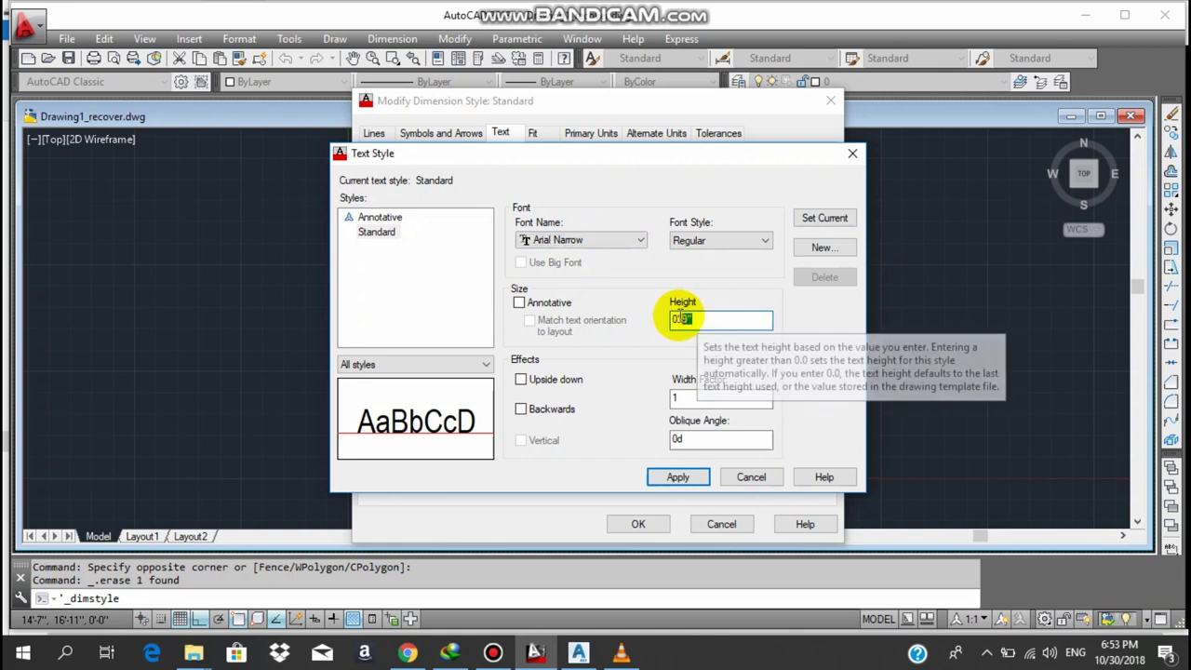
drag(703, 317, 657, 319)
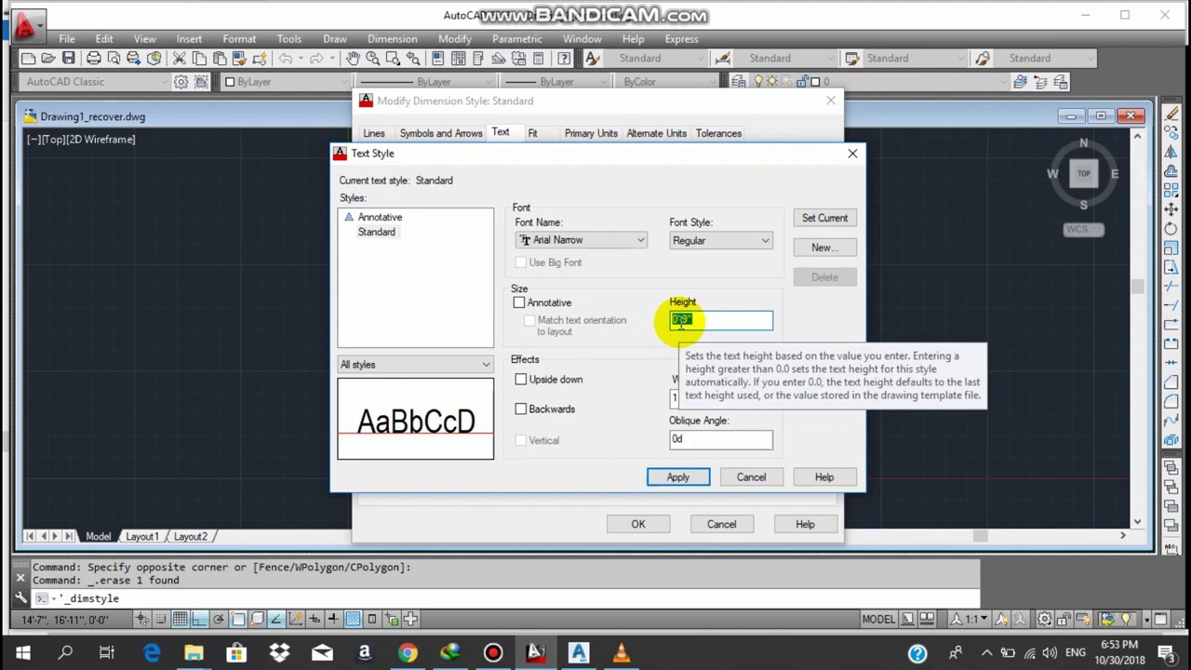
text(8")
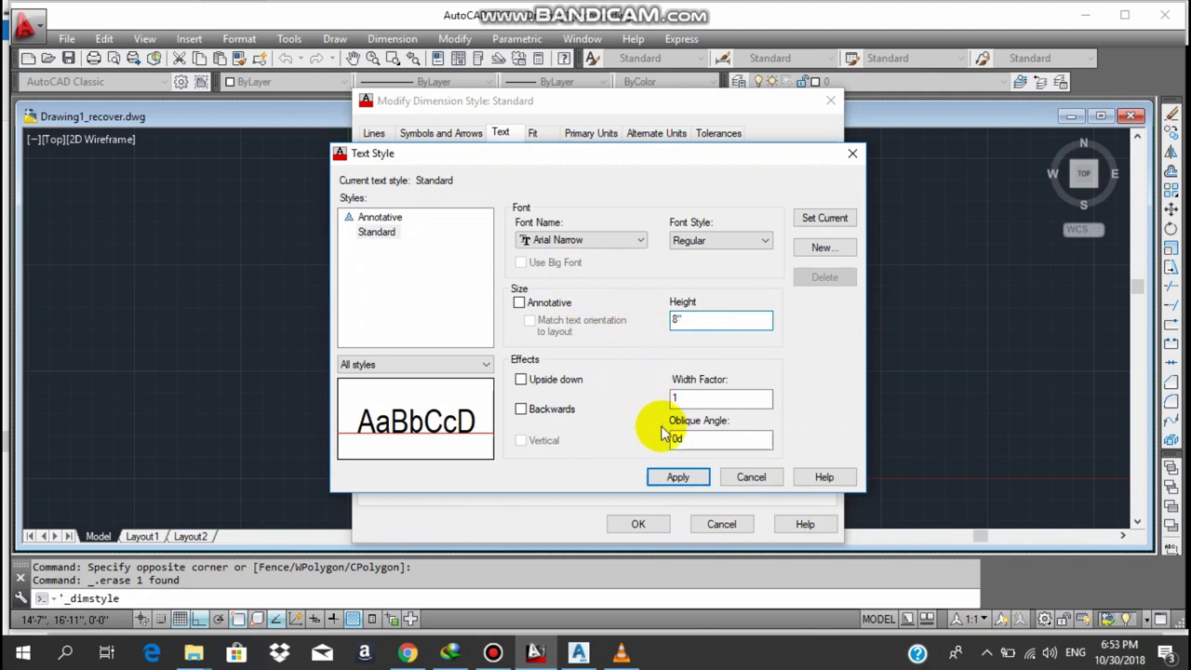
click(666, 488)
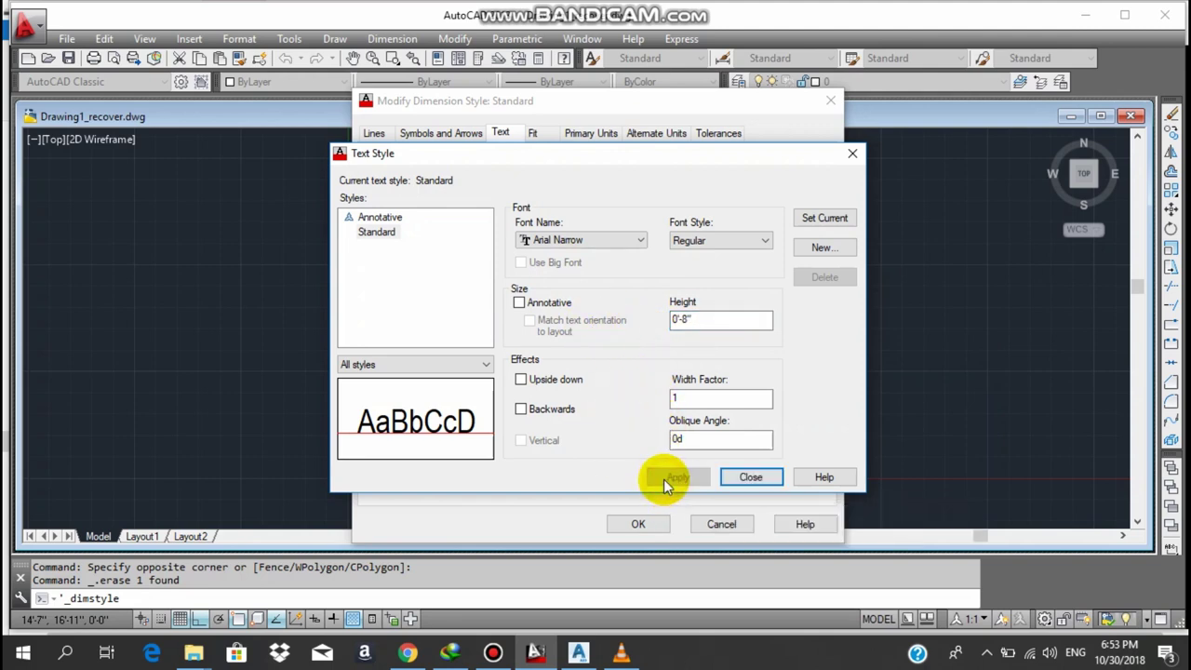
click(750, 481)
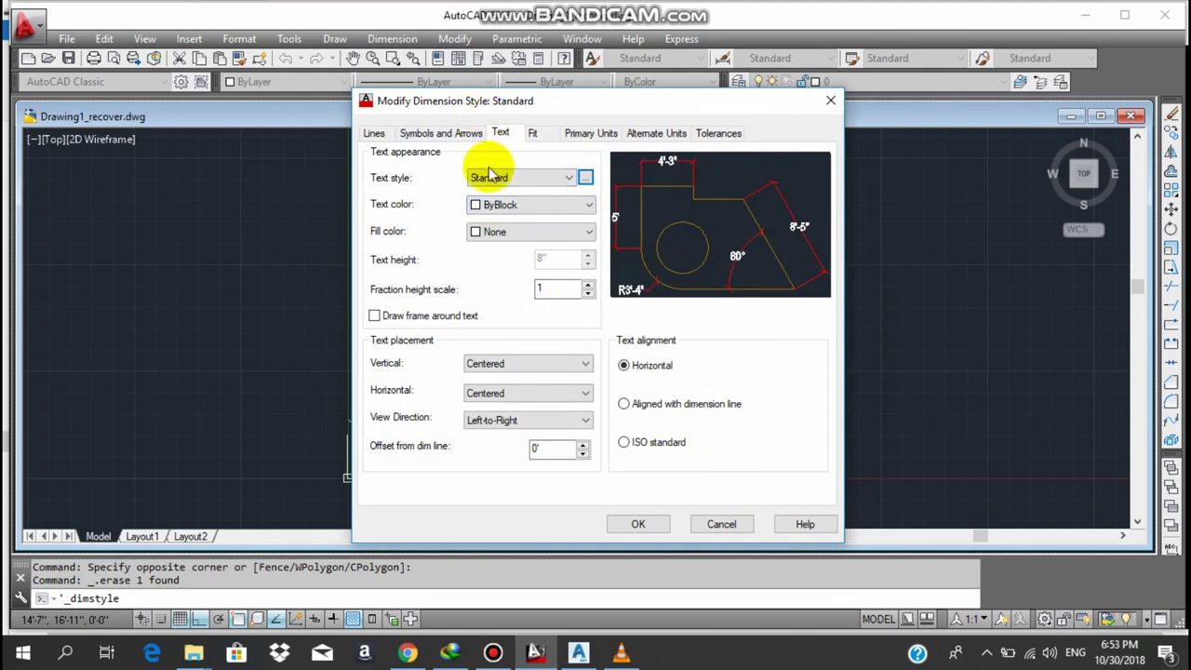
- Keep the dimension text colour ByBlock and move on to the Primary Units settings
click(489, 207)
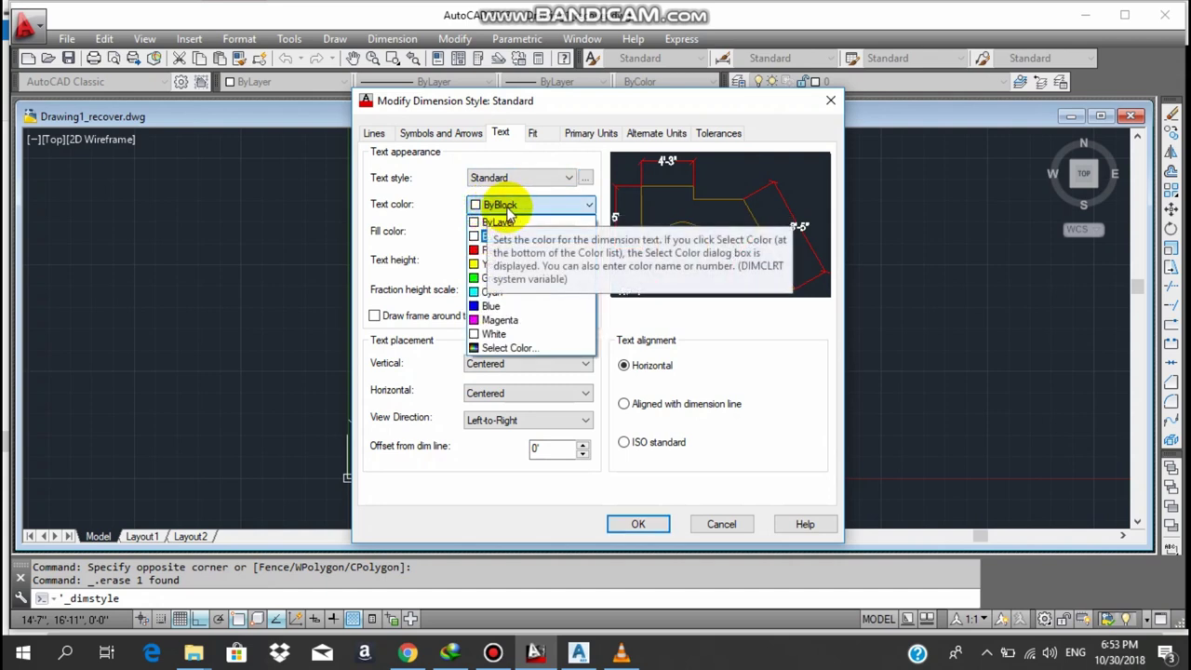
click(510, 205)
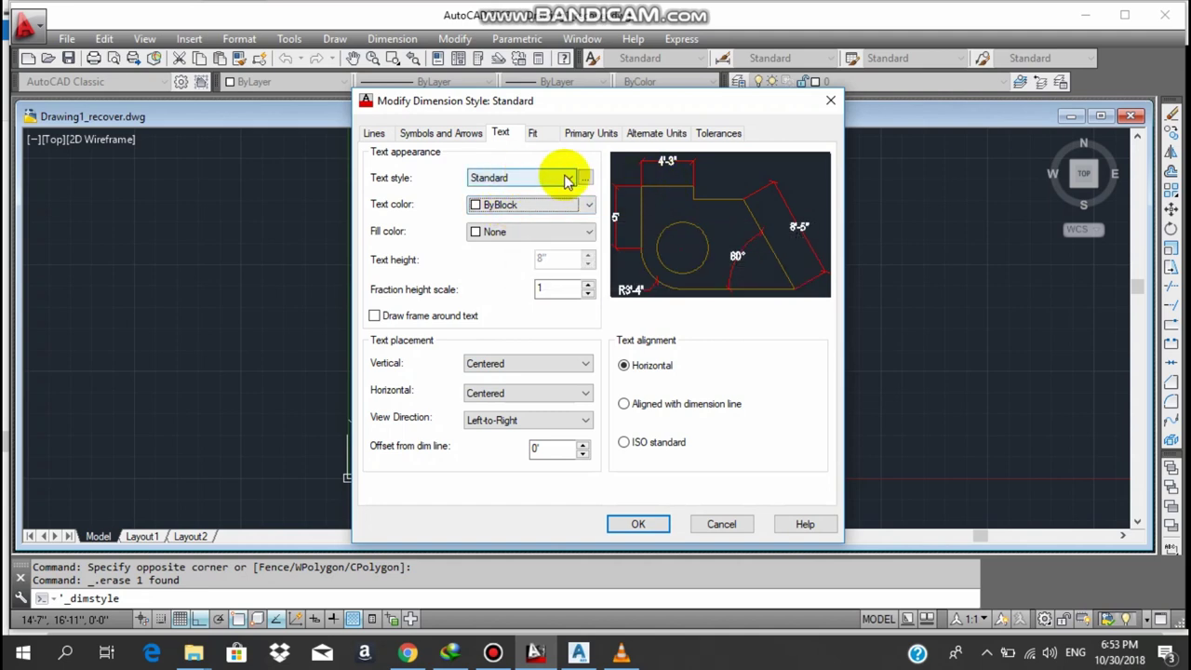
click(592, 136)
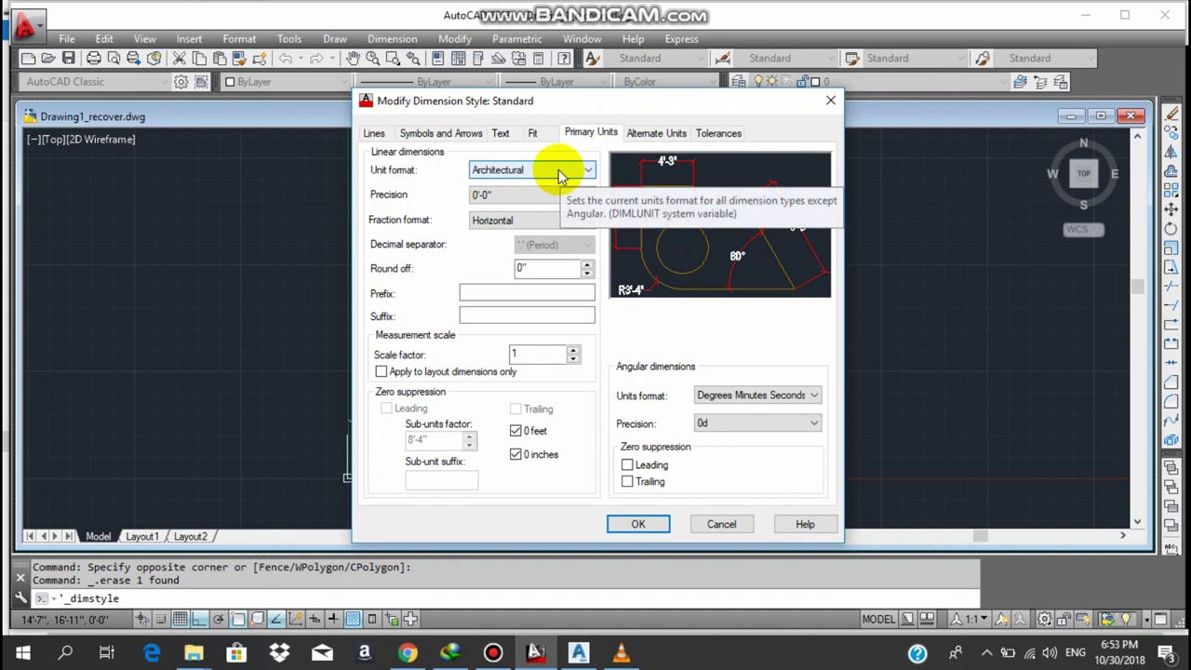
- Keep Architectural units, 0'-0" precision and Degrees Minutes Seconds angles, then accept and close
click(560, 175)
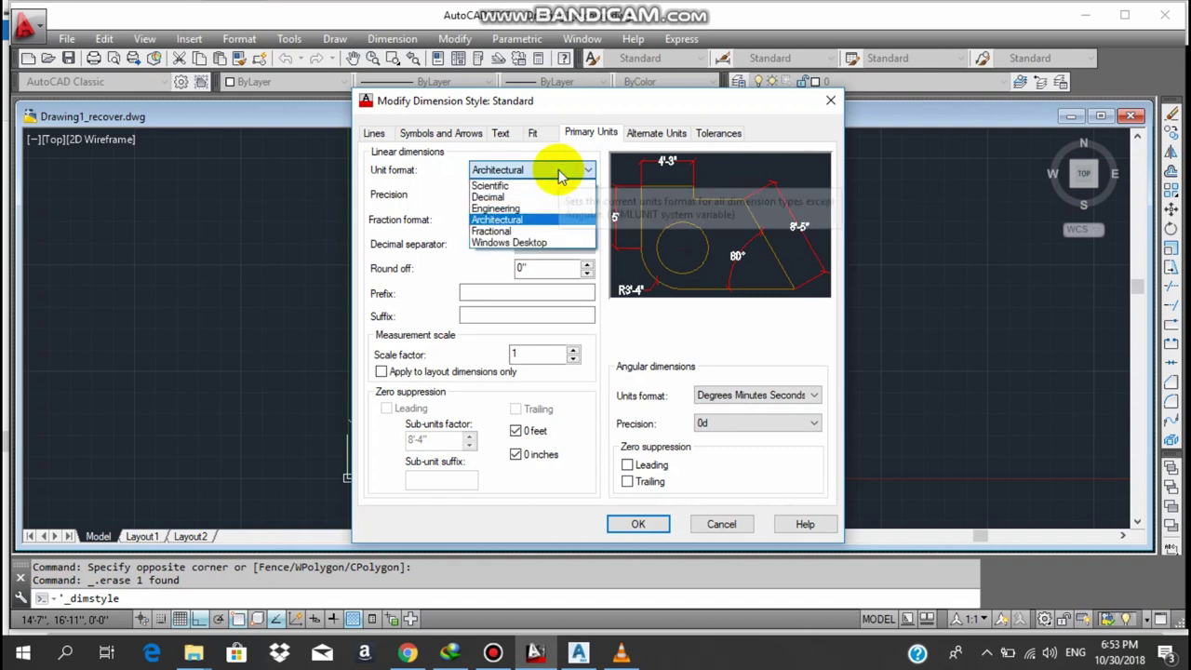
click(543, 221)
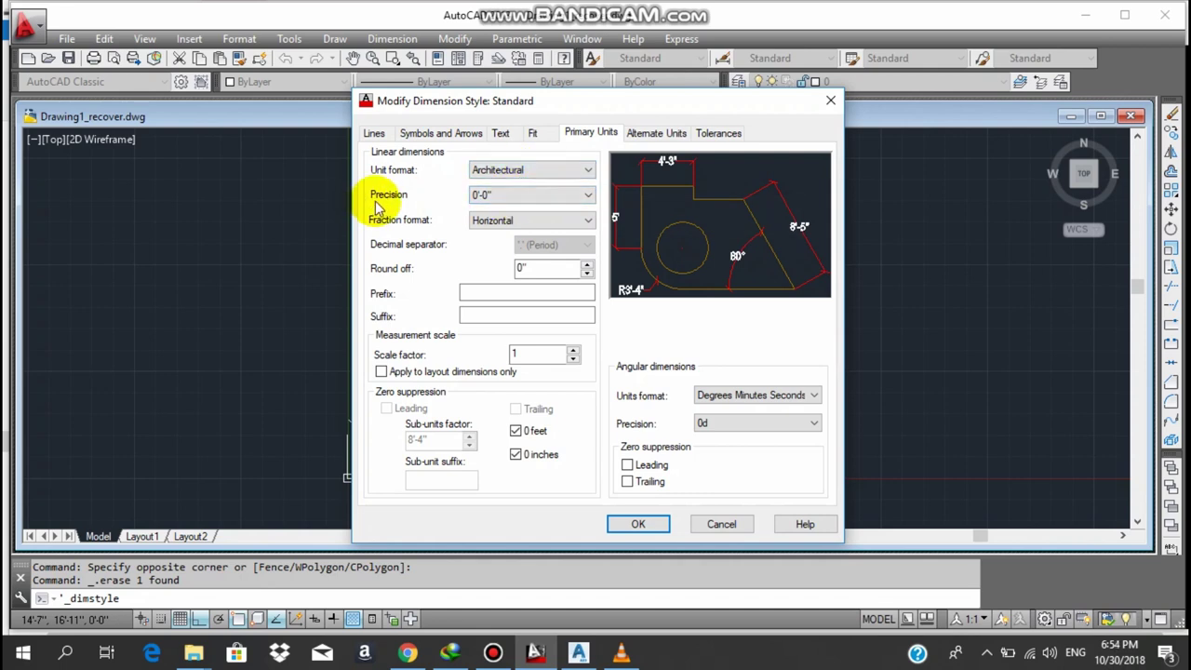
click(487, 195)
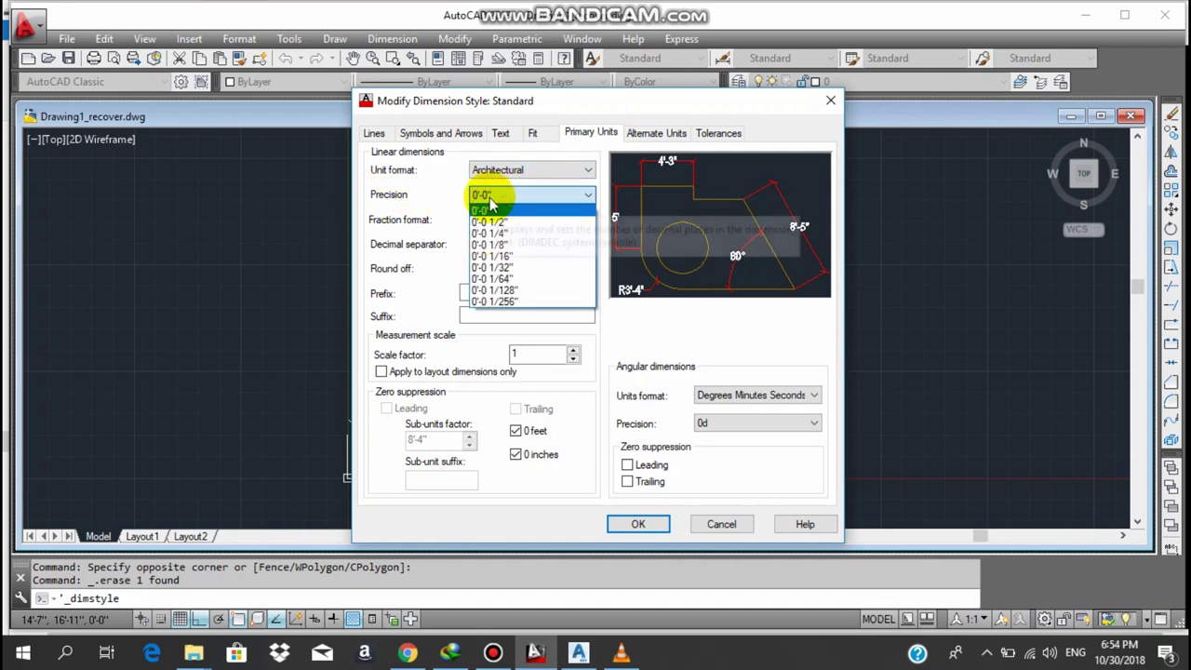
click(490, 206)
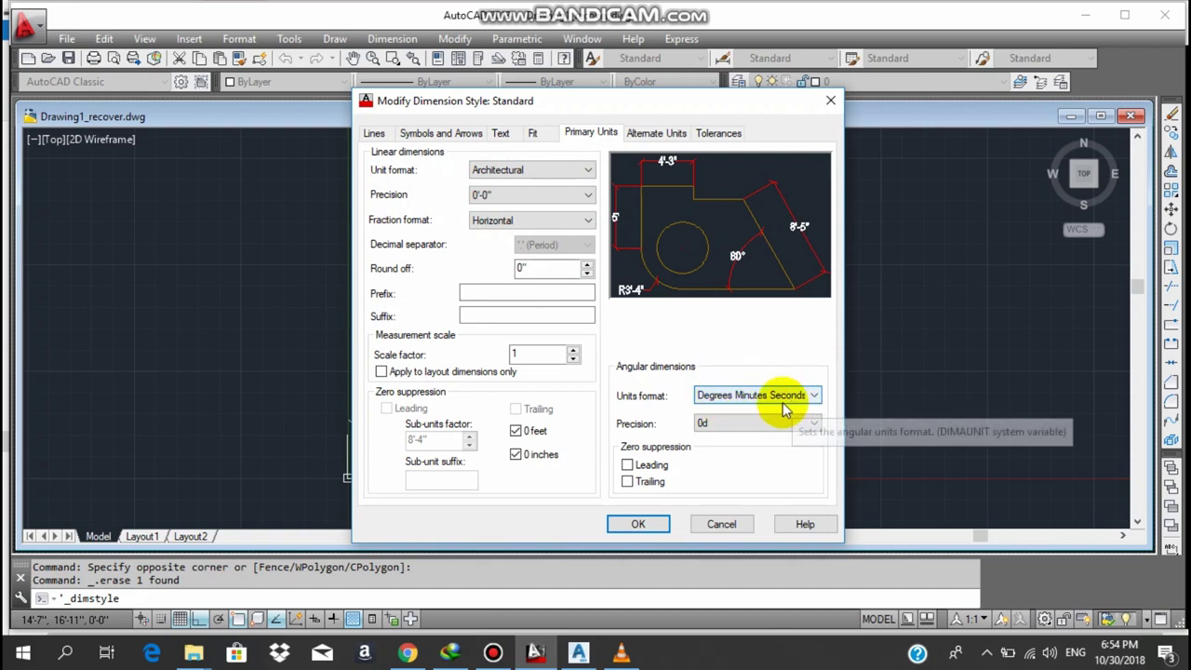
click(718, 400)
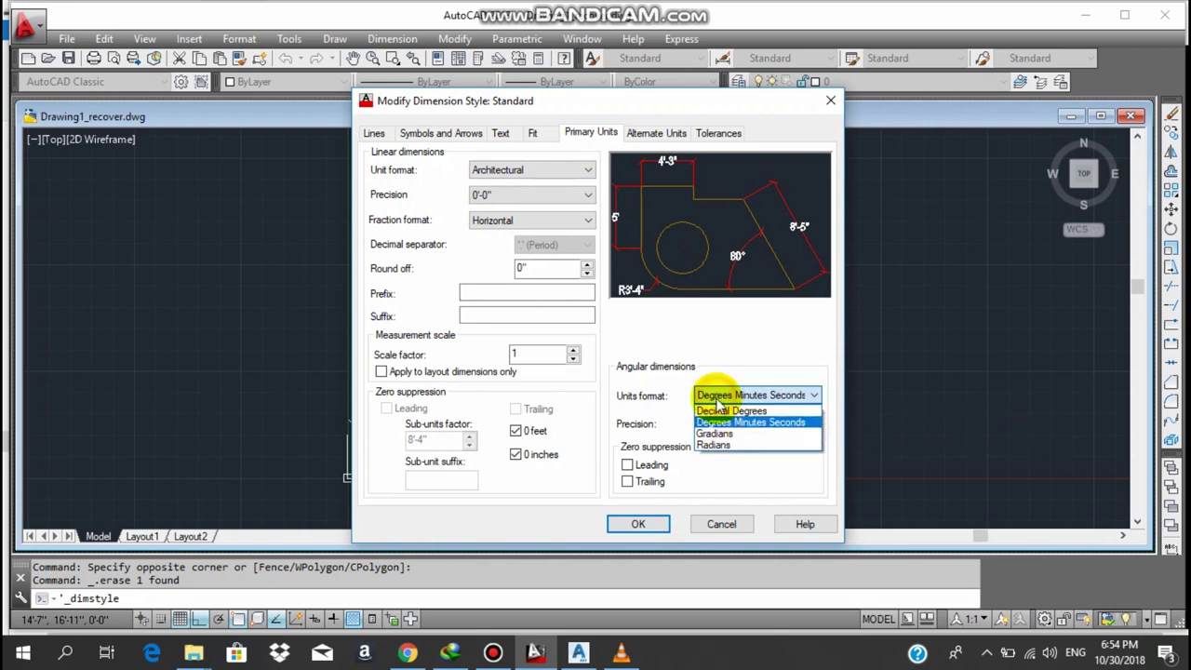
click(715, 423)
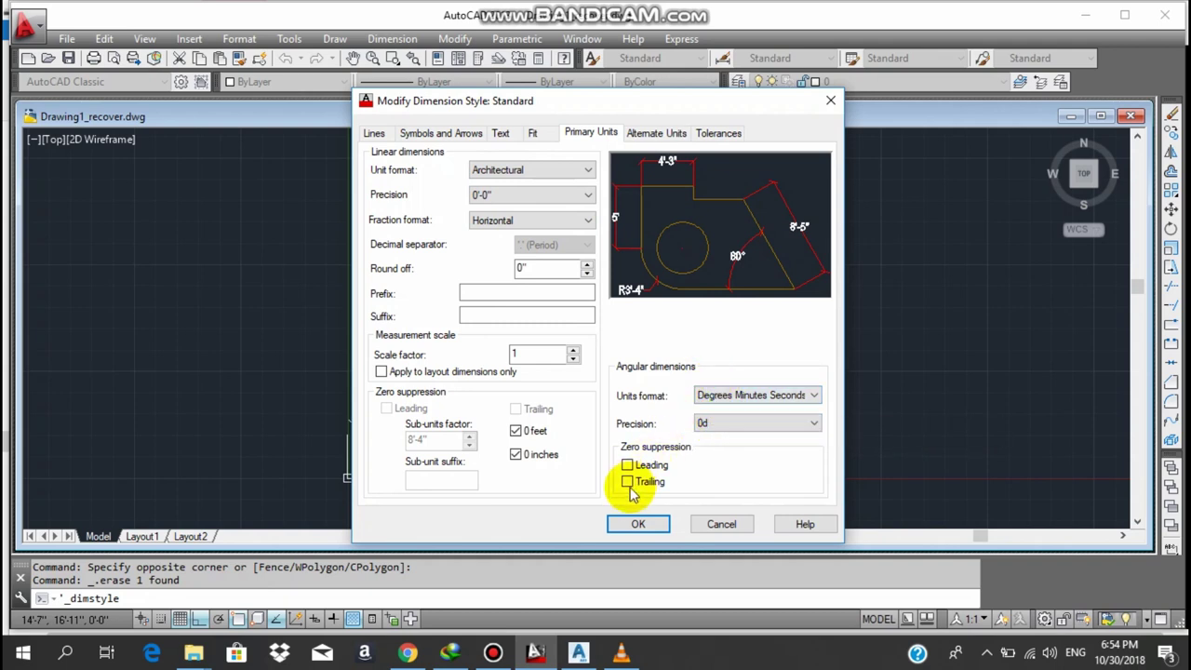
click(638, 523)
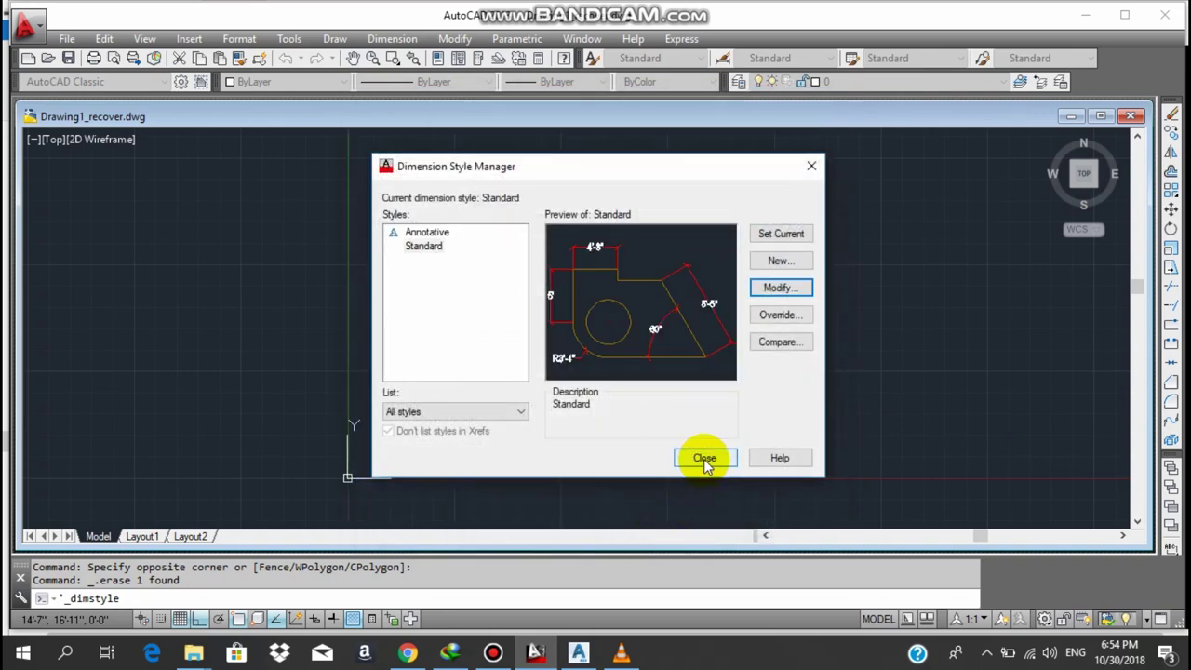
click(704, 458)
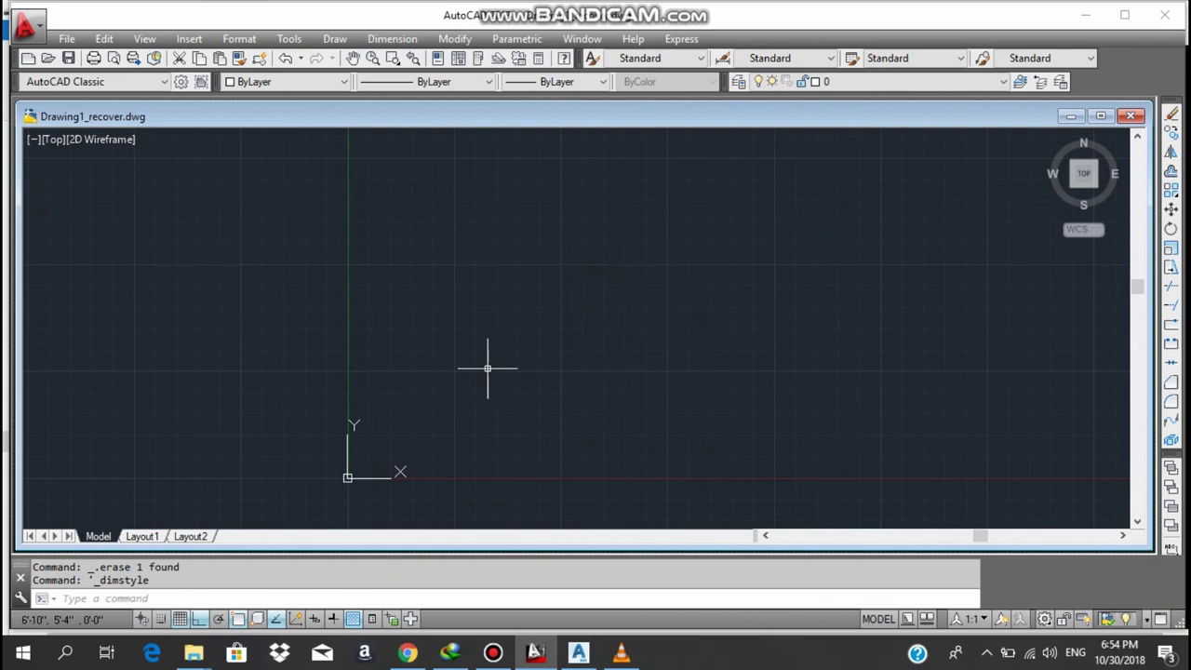
click(505, 598)
text(l)
- Draw one horizontal line across the middle of the drawing with LINE
key(Return)
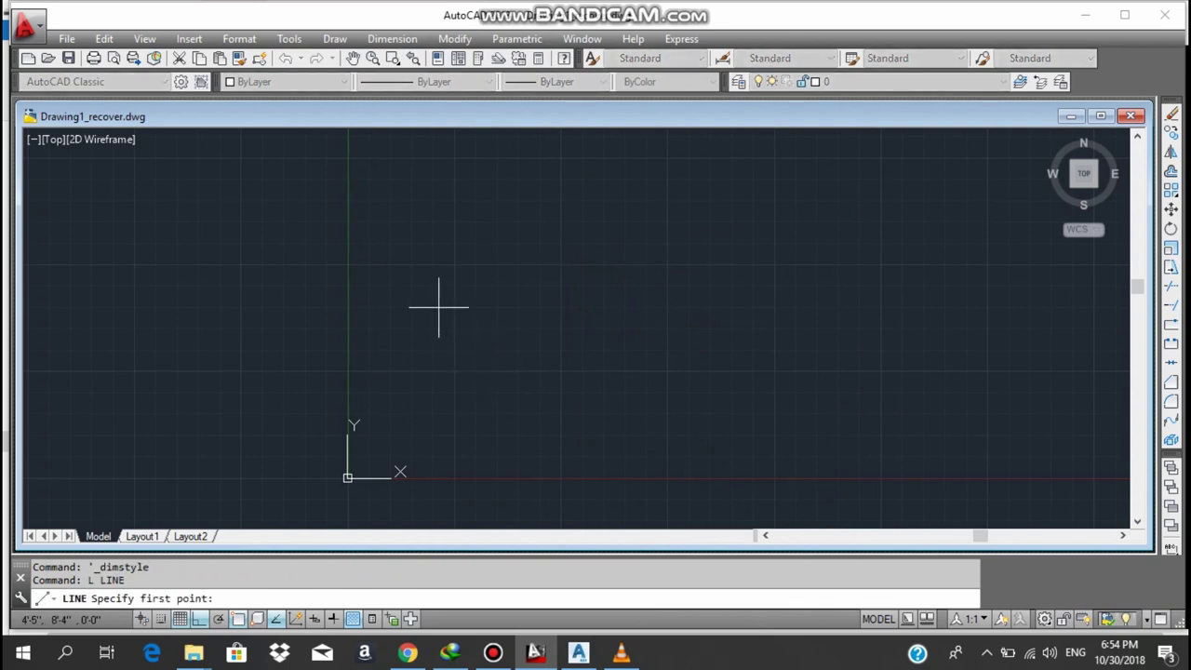
click(478, 308)
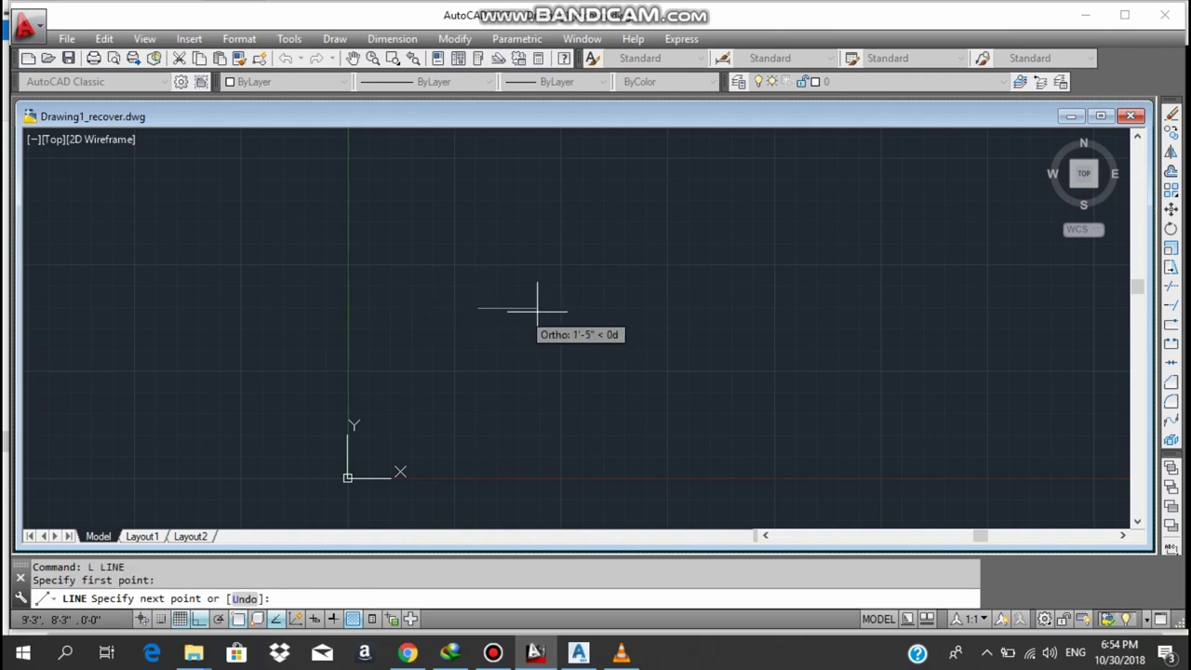
click(799, 308)
key(Return)
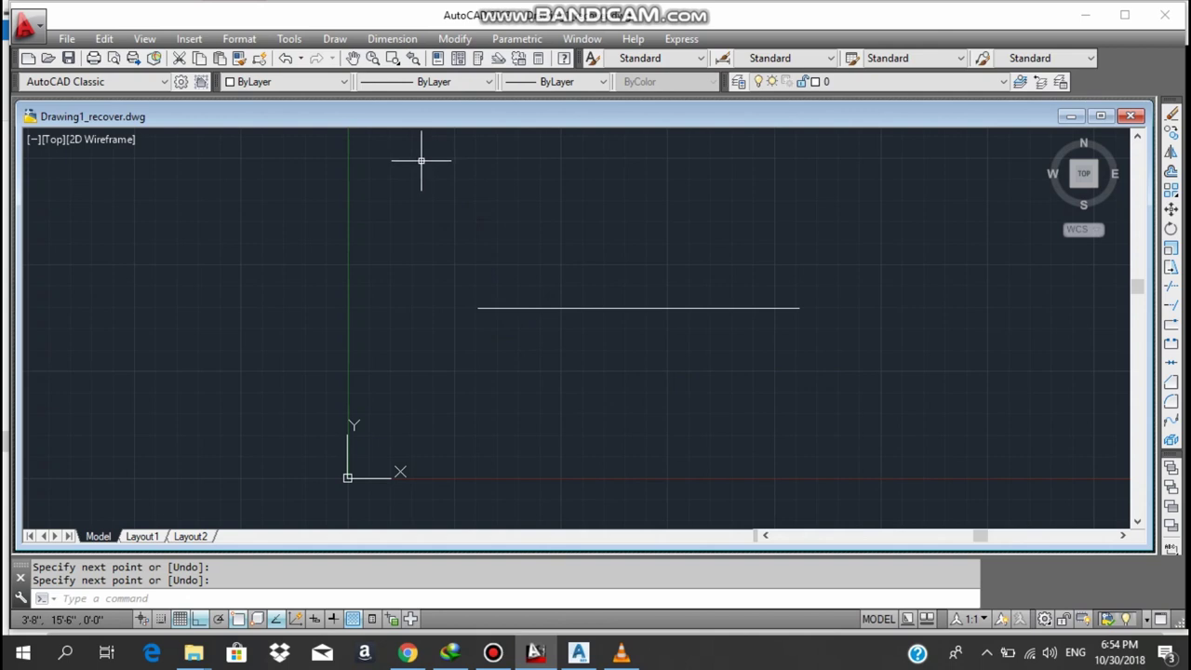
click(386, 44)
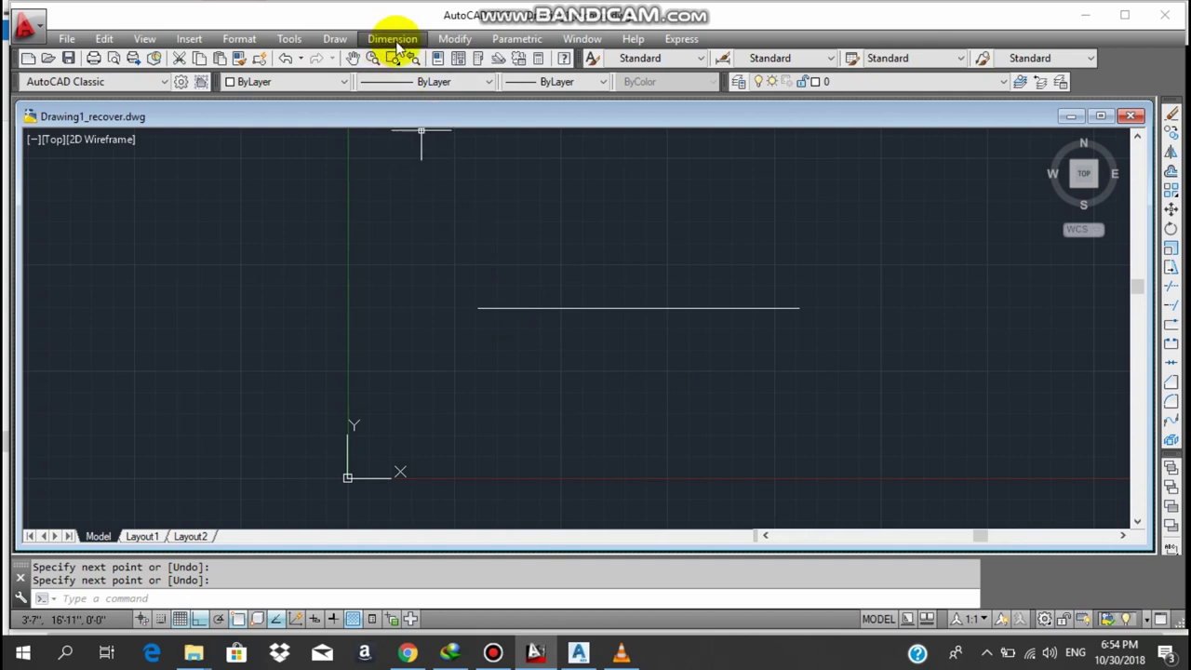
- Dimension the line endpoint to endpoint with a 15'-8" linear dimension placed below it
click(396, 41)
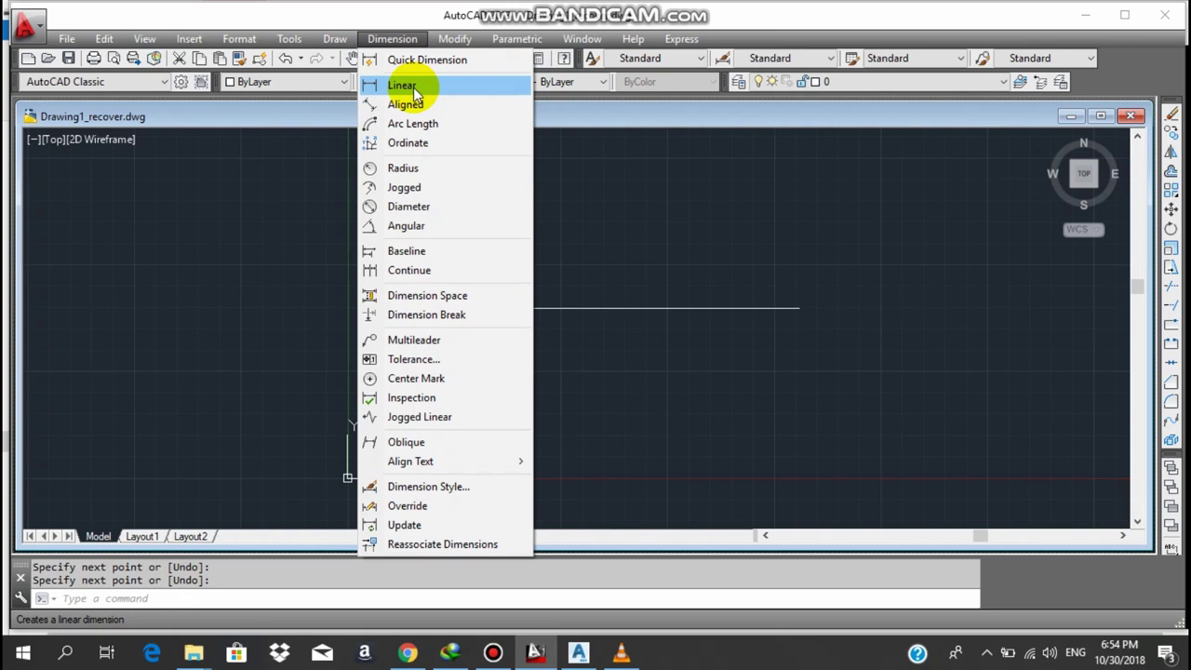
click(413, 87)
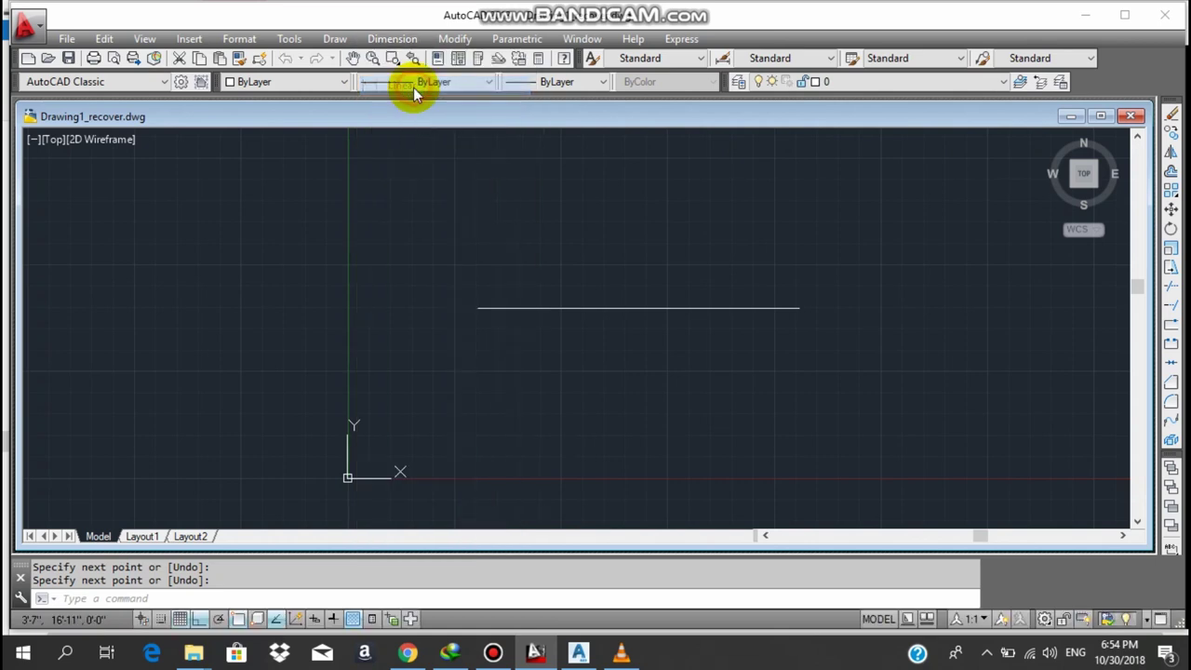
click(476, 308)
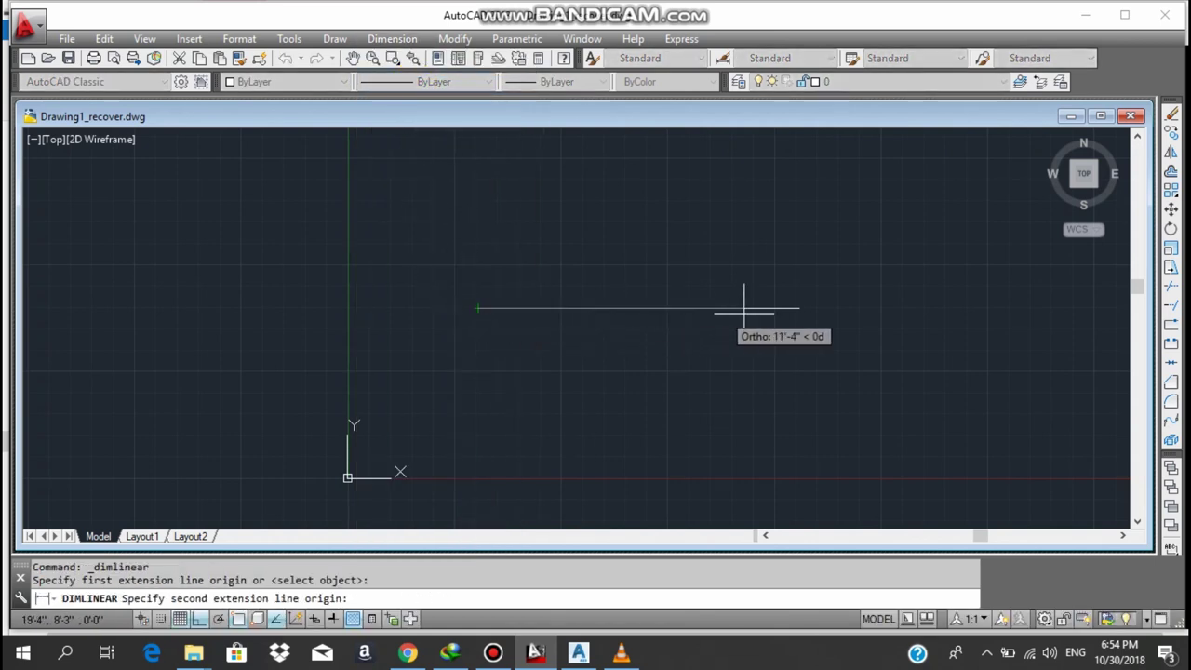
click(799, 308)
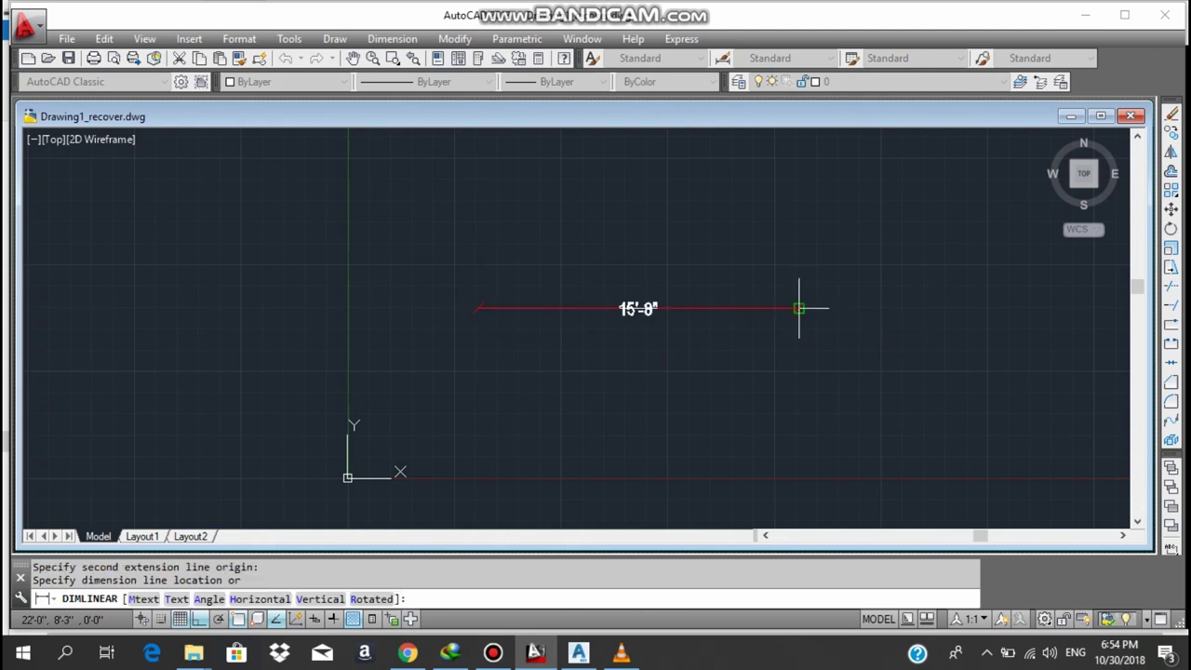
click(772, 342)
scroll(655, 352, up, 2)
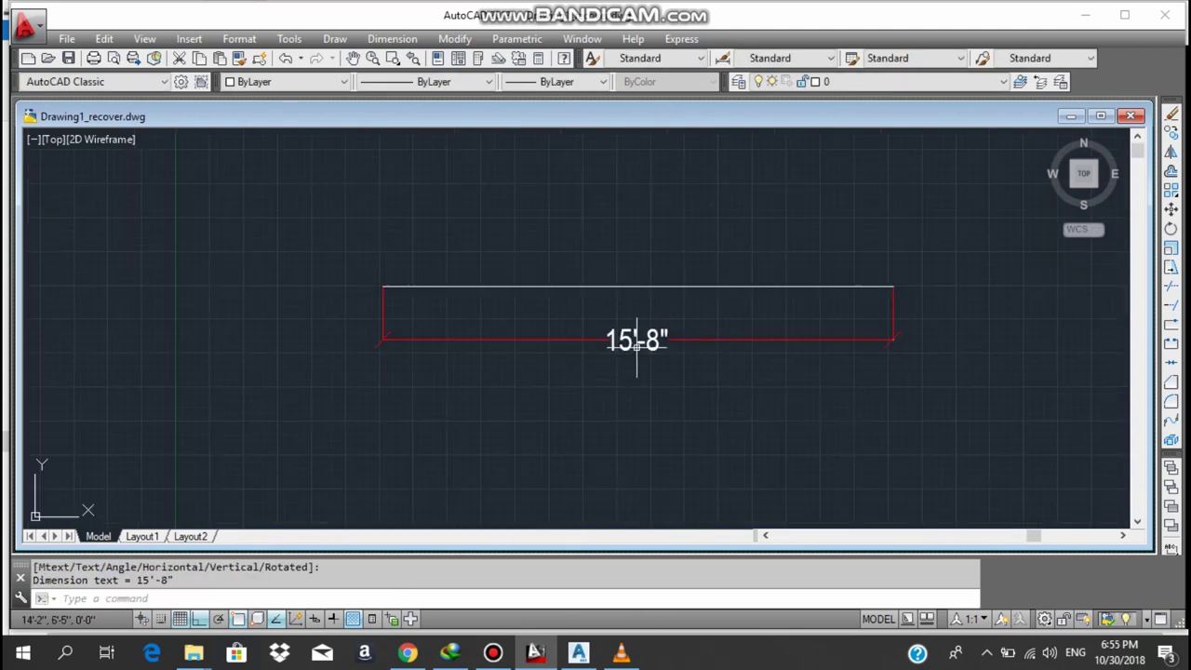
scroll(642, 344, up, 4)
scroll(615, 307, down, 2)
scroll(611, 346, down, 4)
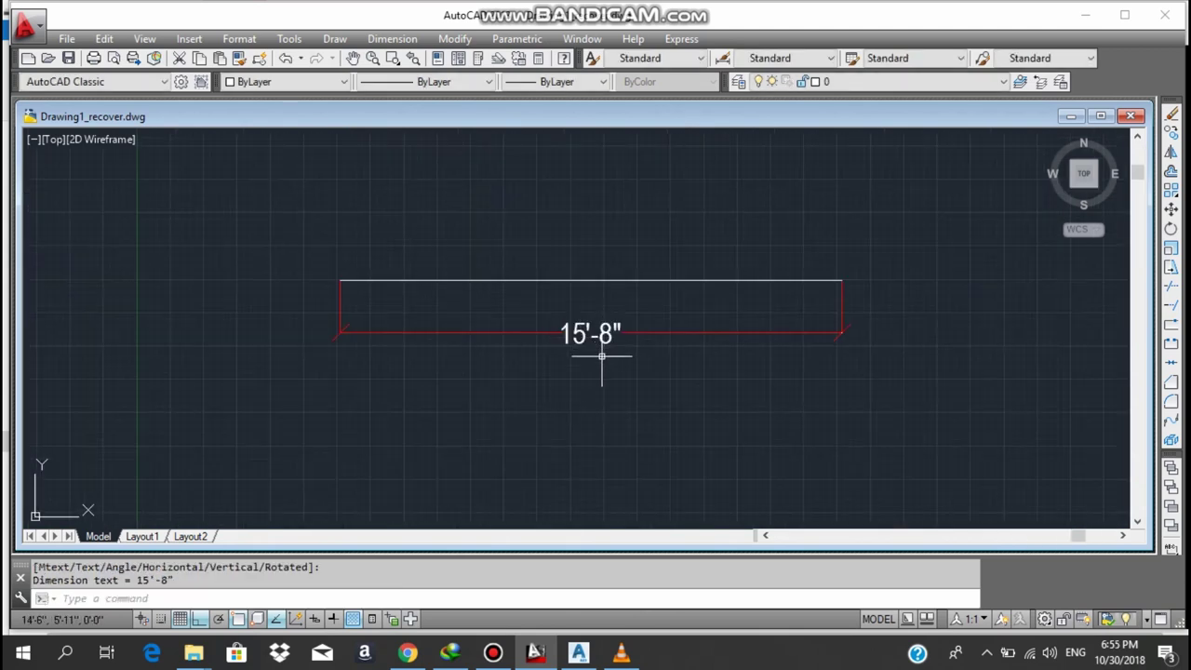
scroll(584, 347, up, 2)
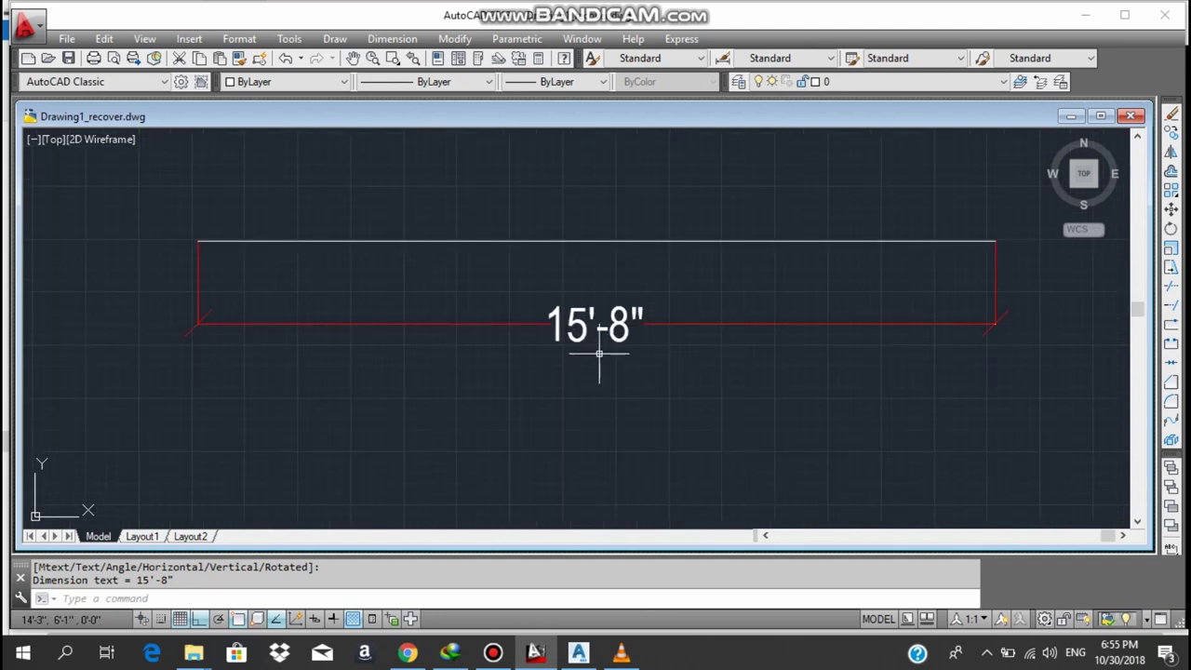
scroll(603, 361, down, 2)
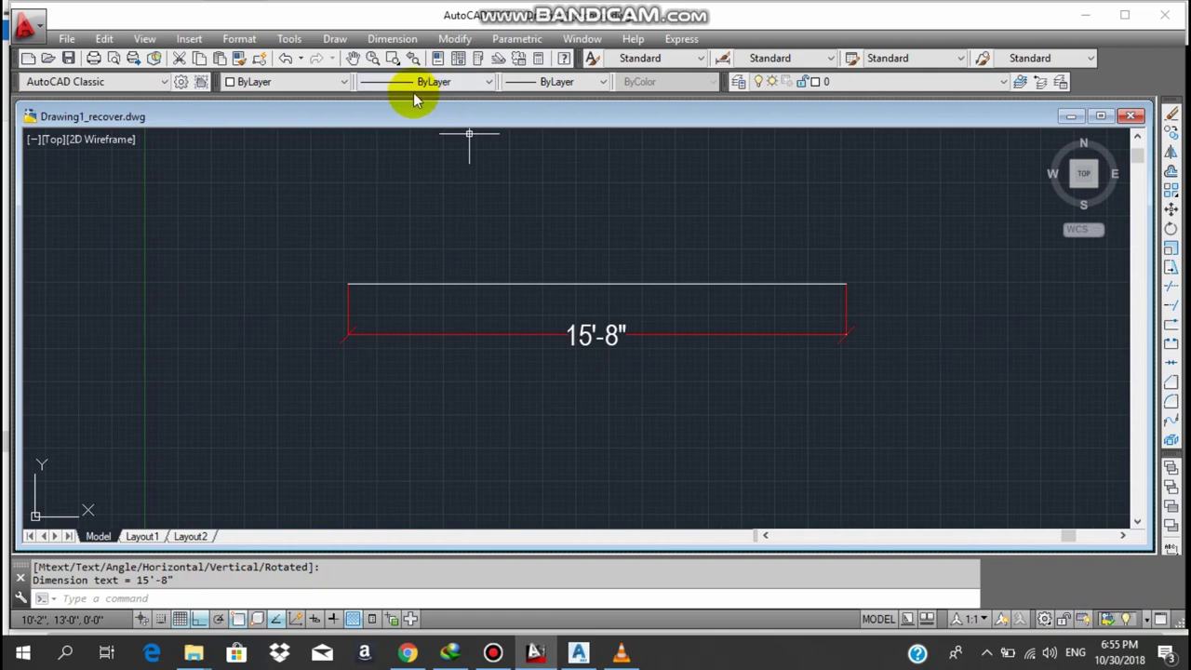
- Show the Dimension toolbar and move it into position as a floating toolbar
right_click(1123, 67)
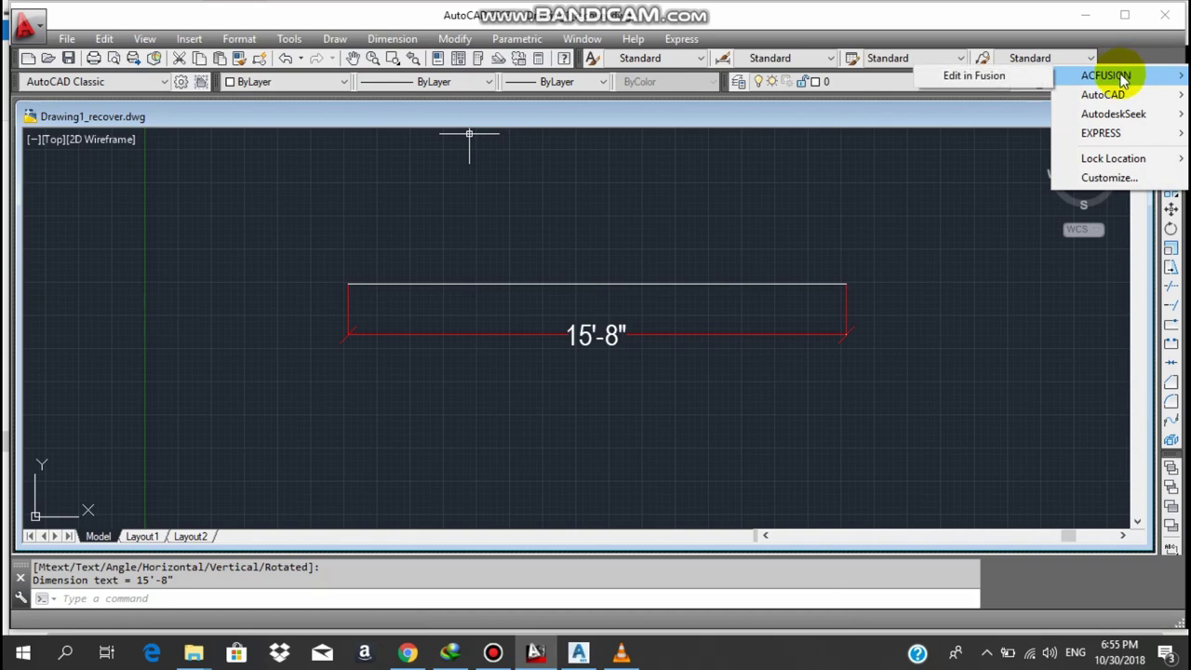
mouse_move(1103, 94)
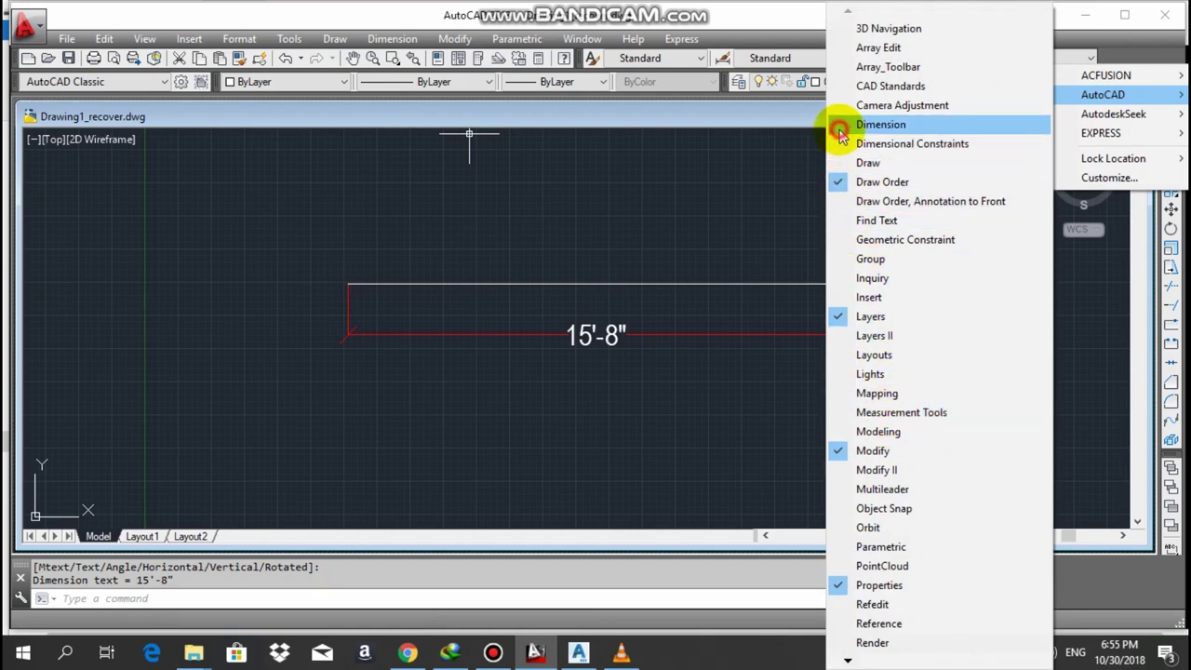
click(840, 129)
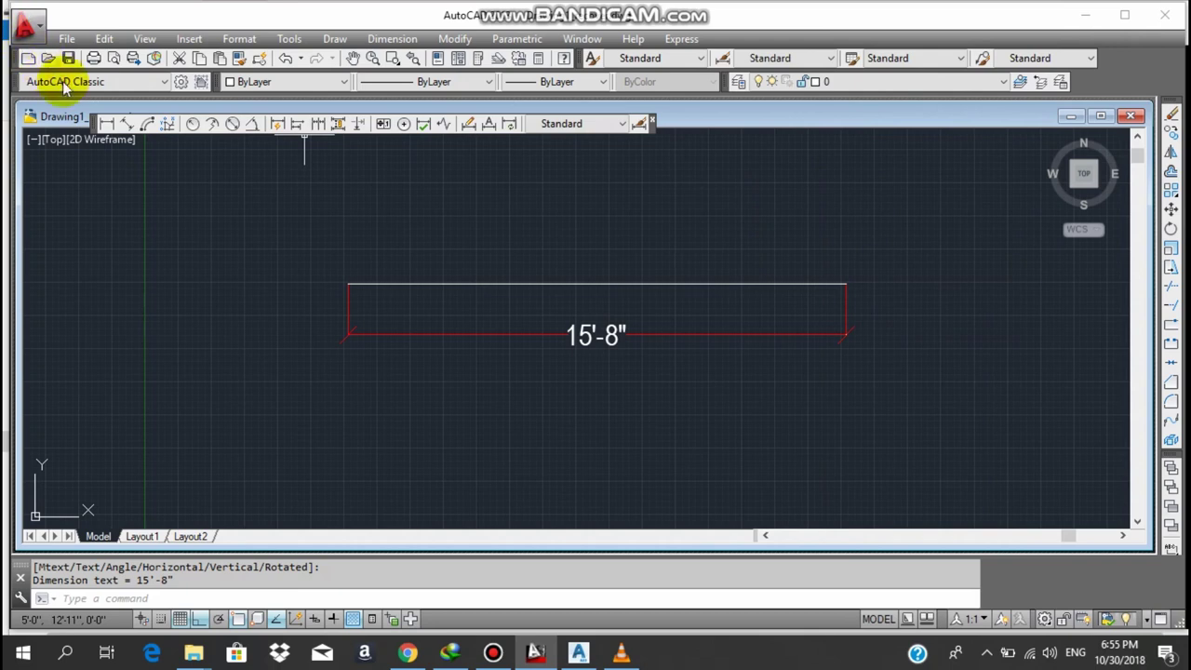
drag(91, 127, 158, 177)
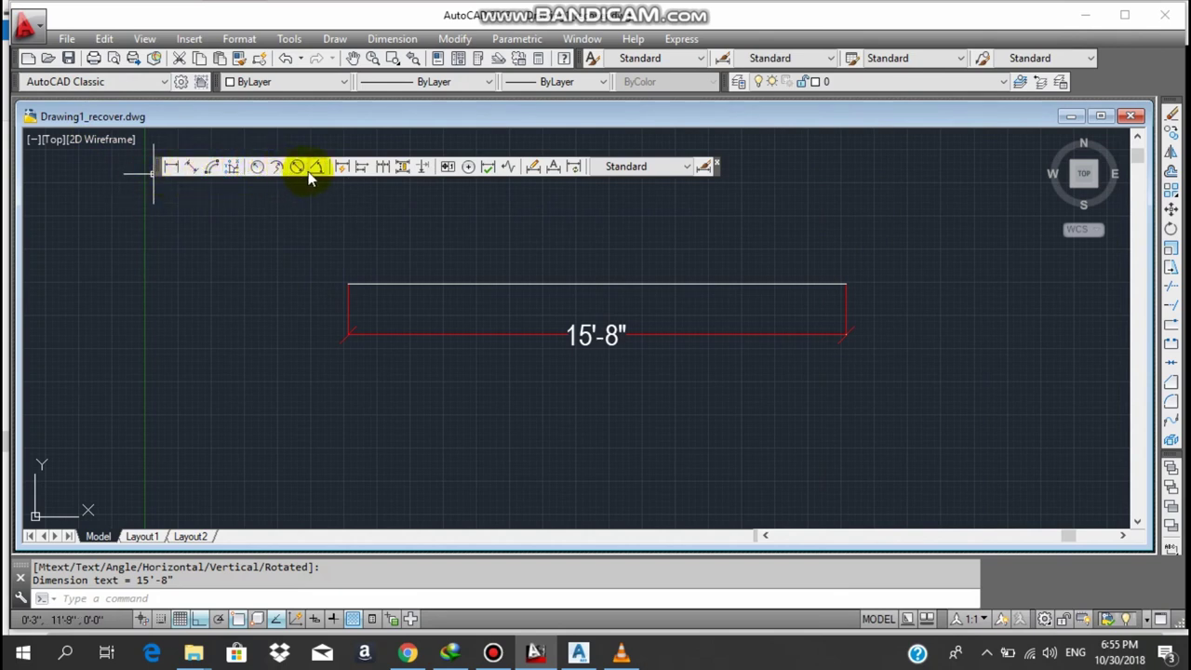
- Add a 7'-10" linear dimension above the line, from its left endpoint to its midpoint
click(171, 171)
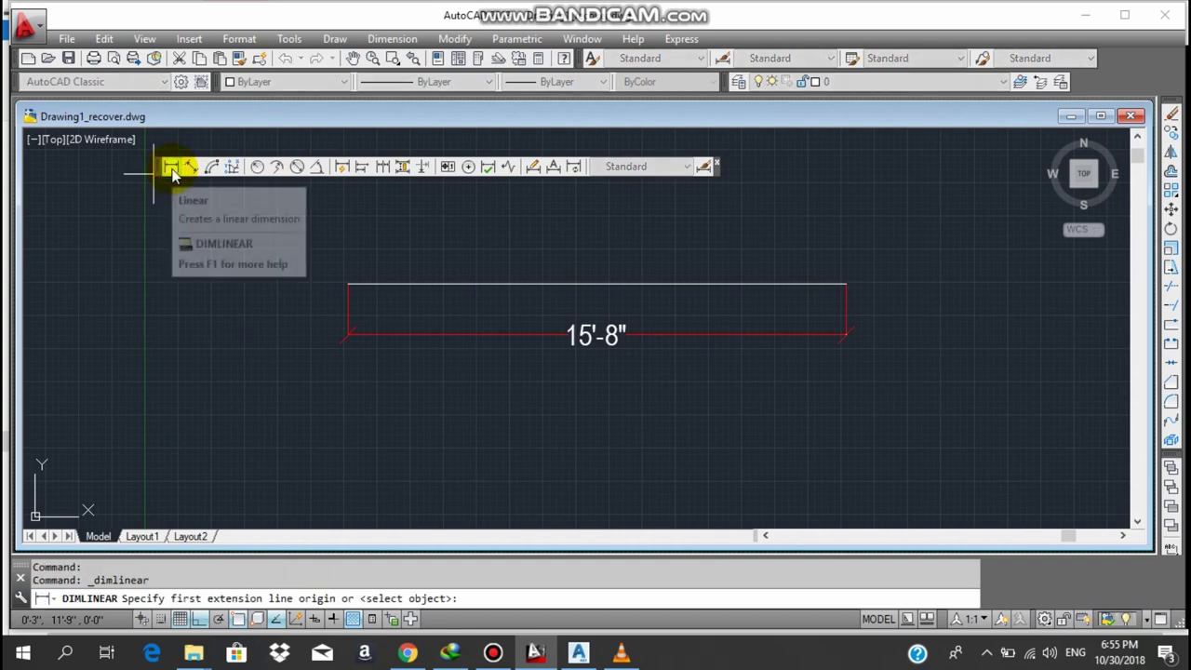
click(348, 284)
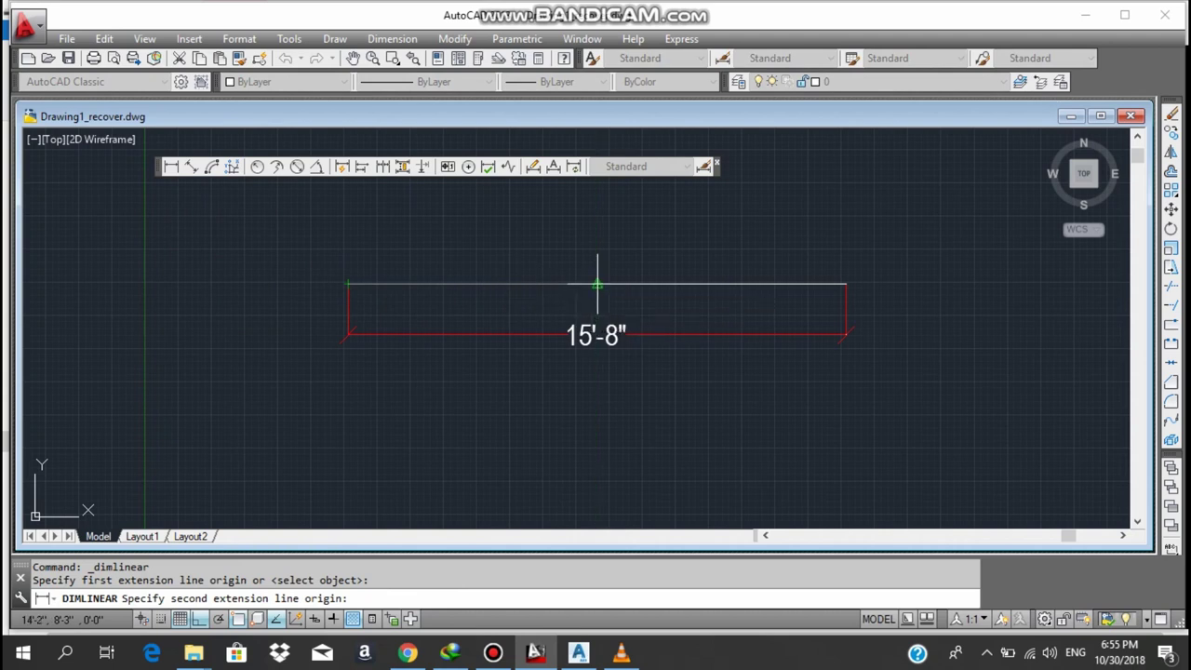
click(597, 284)
click(593, 271)
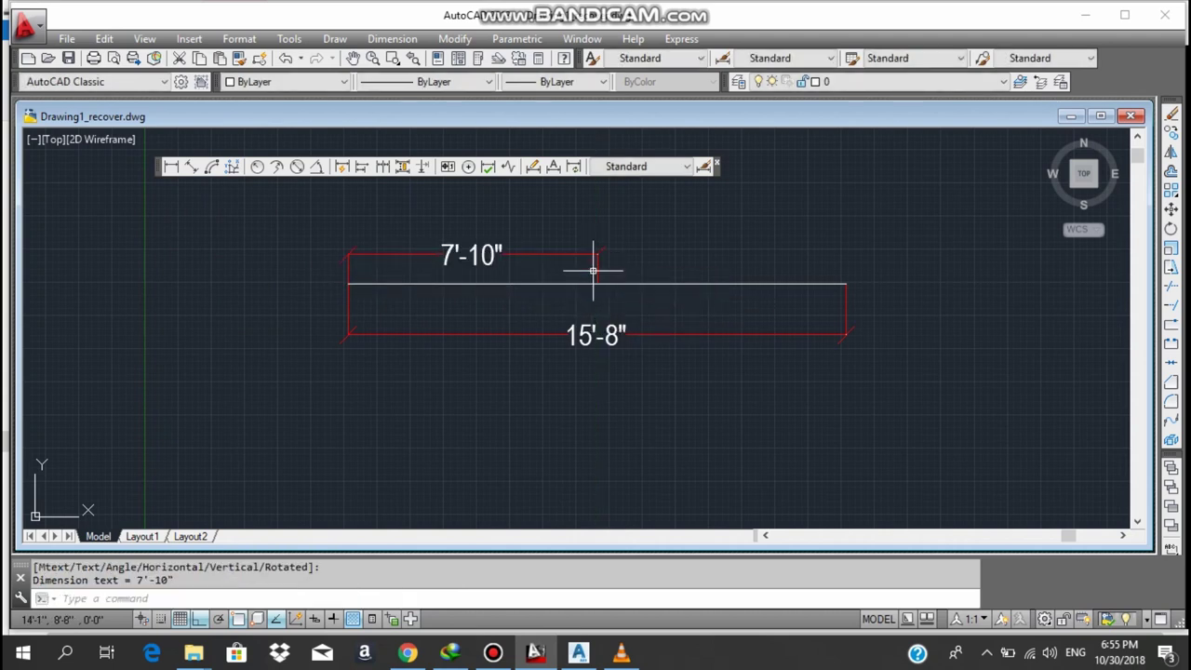